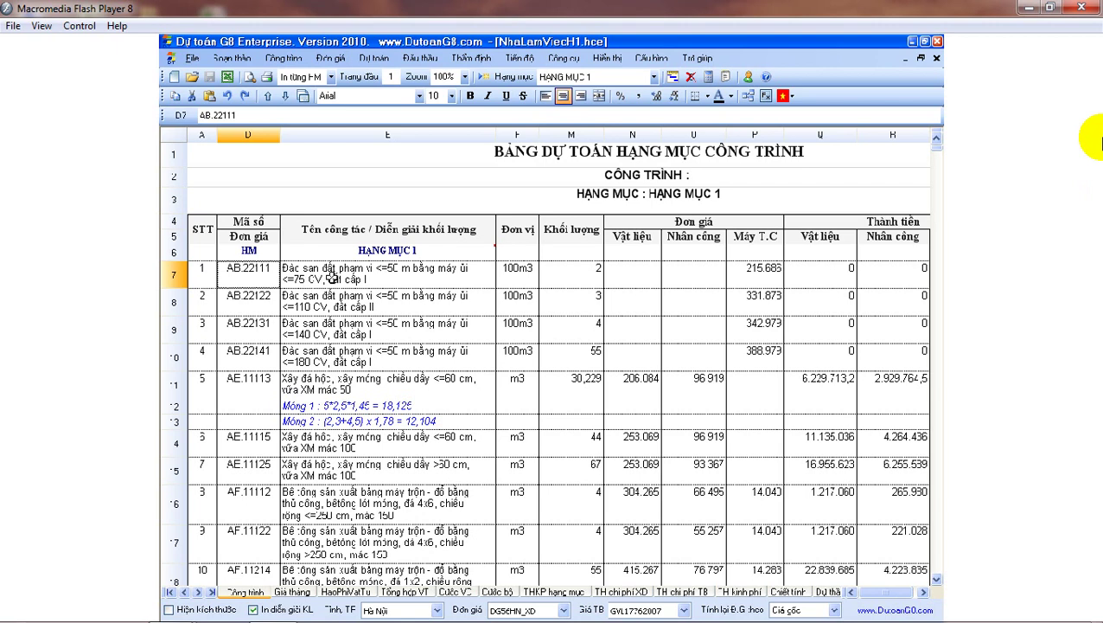
Examine the work items in the Công trình sheet, from the AB.22111 excavation item down to the AF.11112 concrete item.
left_click(343, 280)
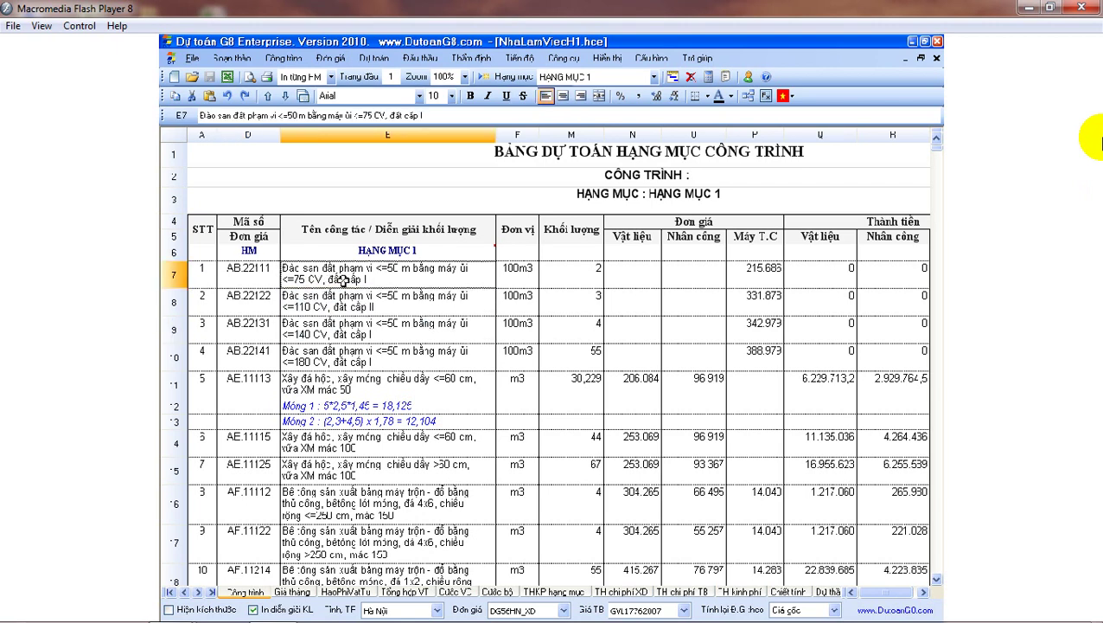
left_click(346, 313)
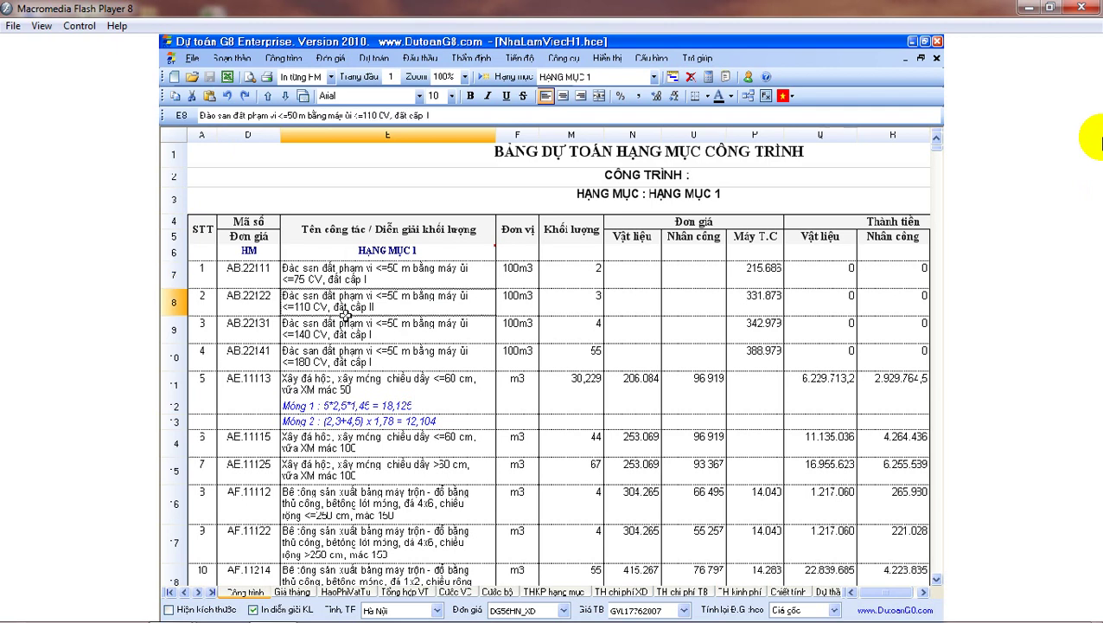
left_click(337, 279)
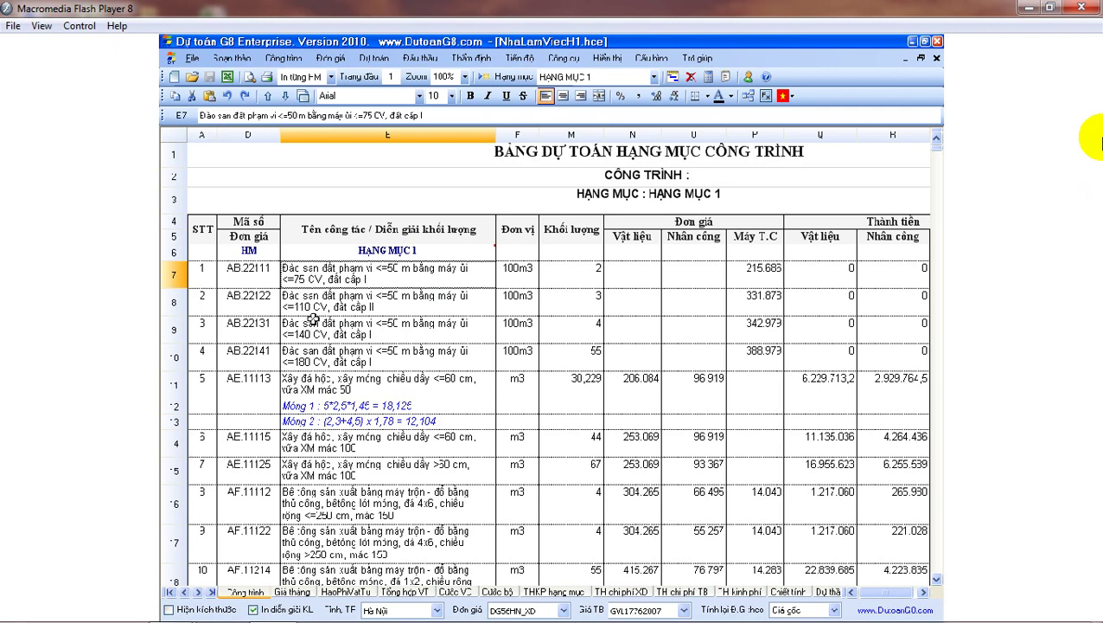
left_click(312, 309)
left_click(314, 362)
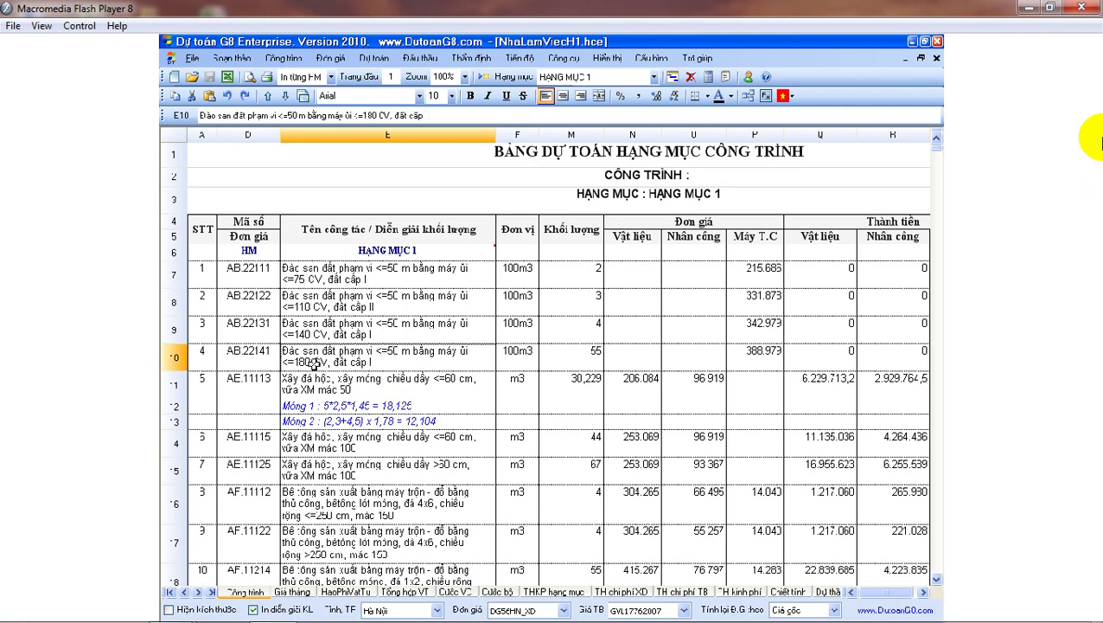
scroll(314, 363, "down", 1)
left_click(339, 439)
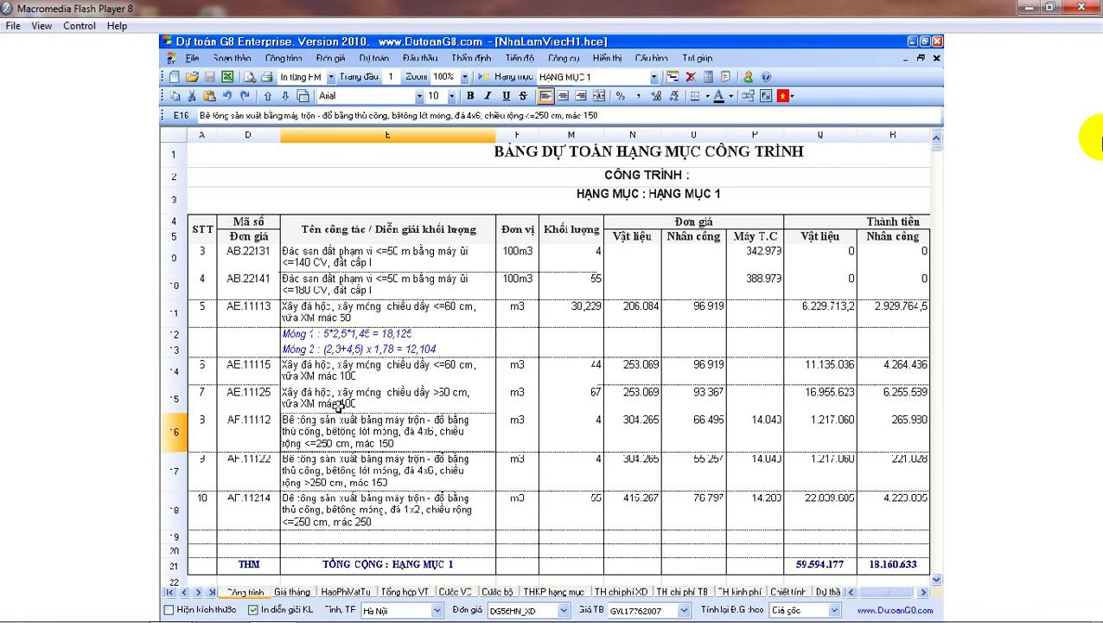
scroll(344, 414, "up", 1)
left_click(313, 278)
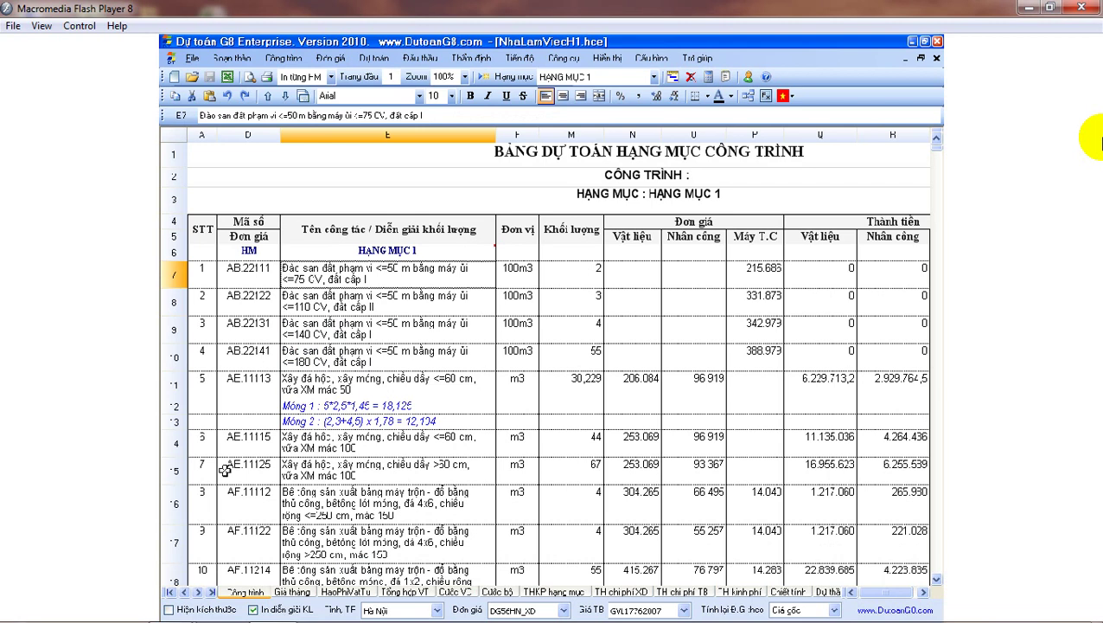
Open the NhiênLiệu sheet and locate the Dự toán command for fuel price and machine operator wage compensation.
left_click(198, 591)
left_click(198, 592)
left_click(198, 591)
left_click(198, 592)
left_click(739, 592)
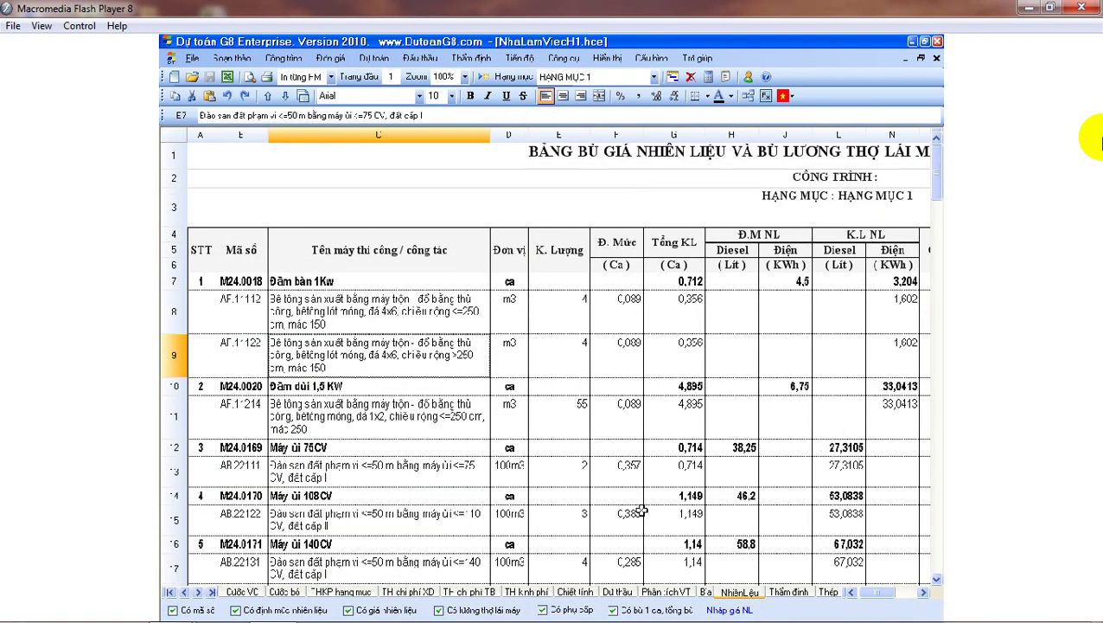
left_click(390, 66)
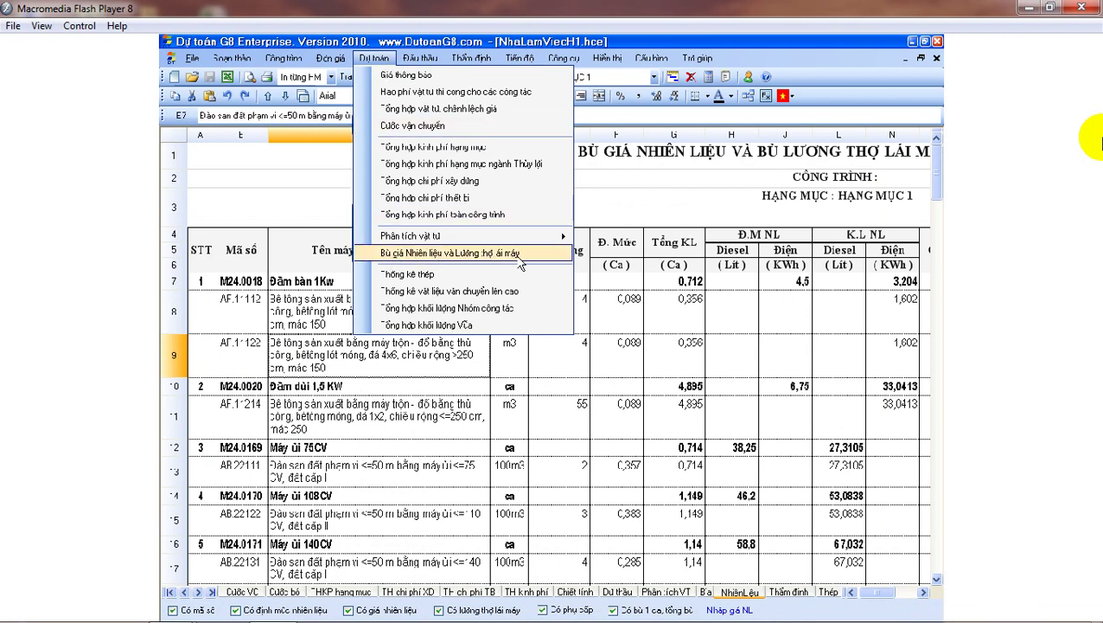
left_click(319, 294)
Examine the construction machines listed in the fuel compensation table, from Đầm bàn 1Kw through Máy trộn bê tông 250l.
left_click(318, 281)
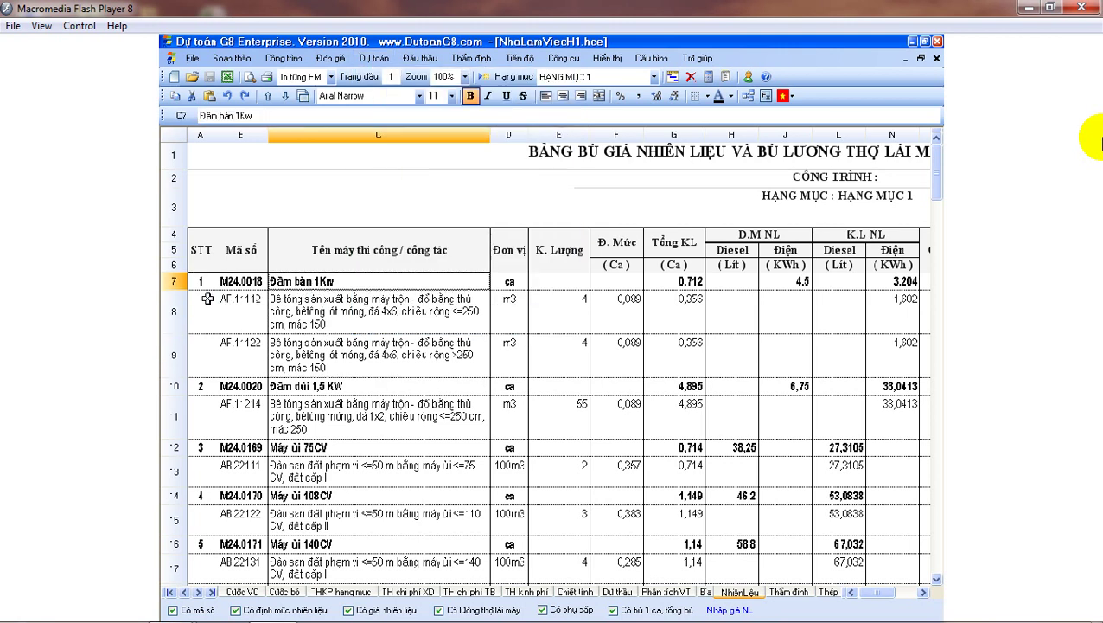
left_click(176, 282)
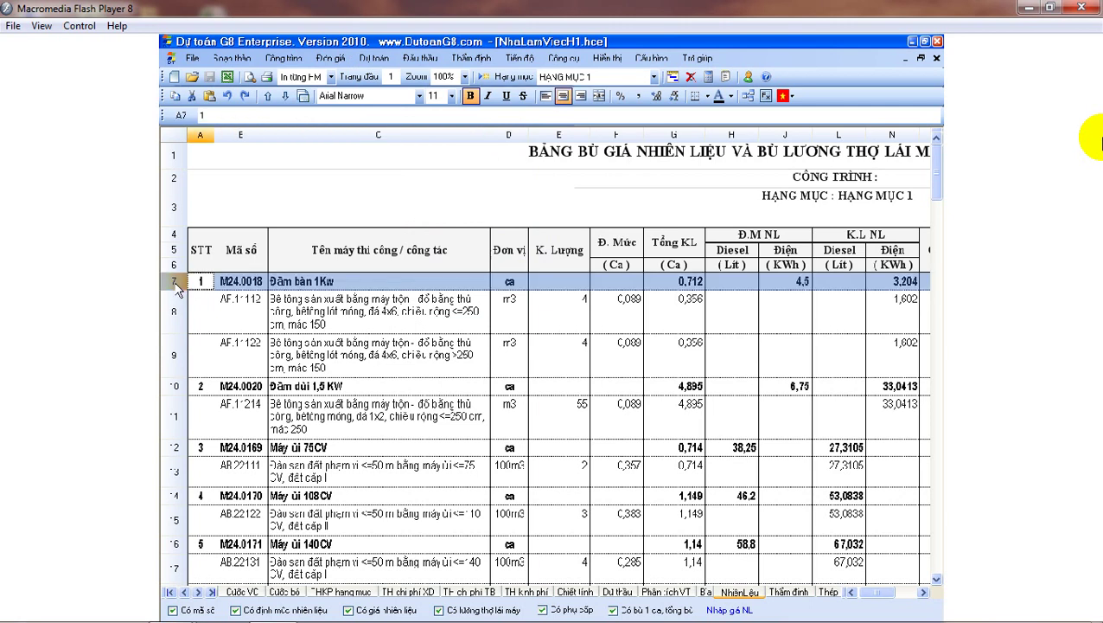
left_click(281, 385)
left_click(307, 281)
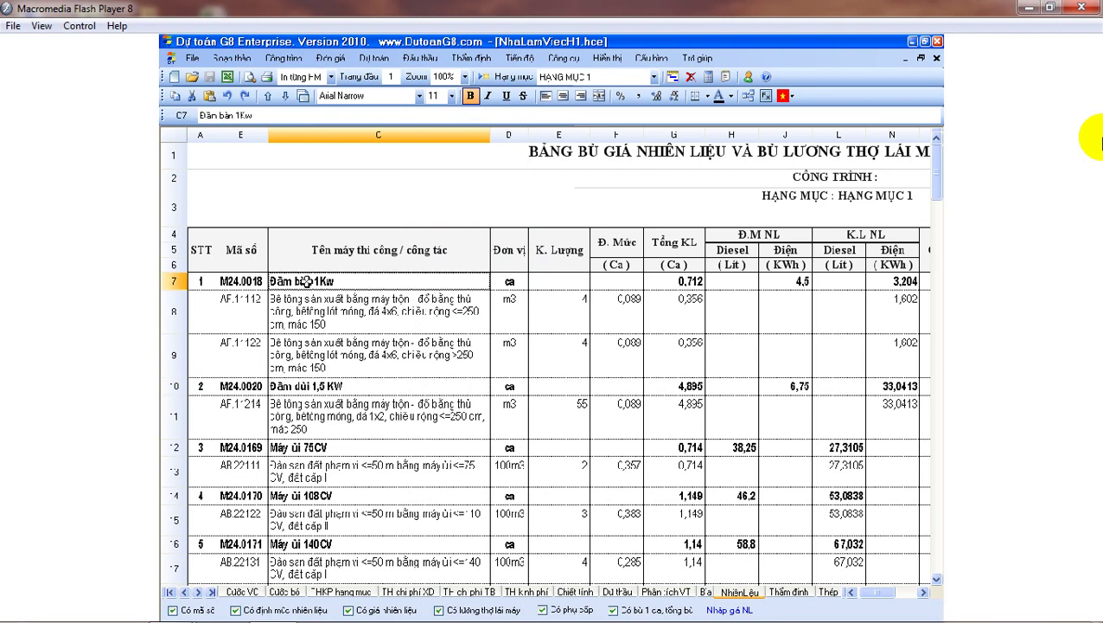
left_click(329, 387)
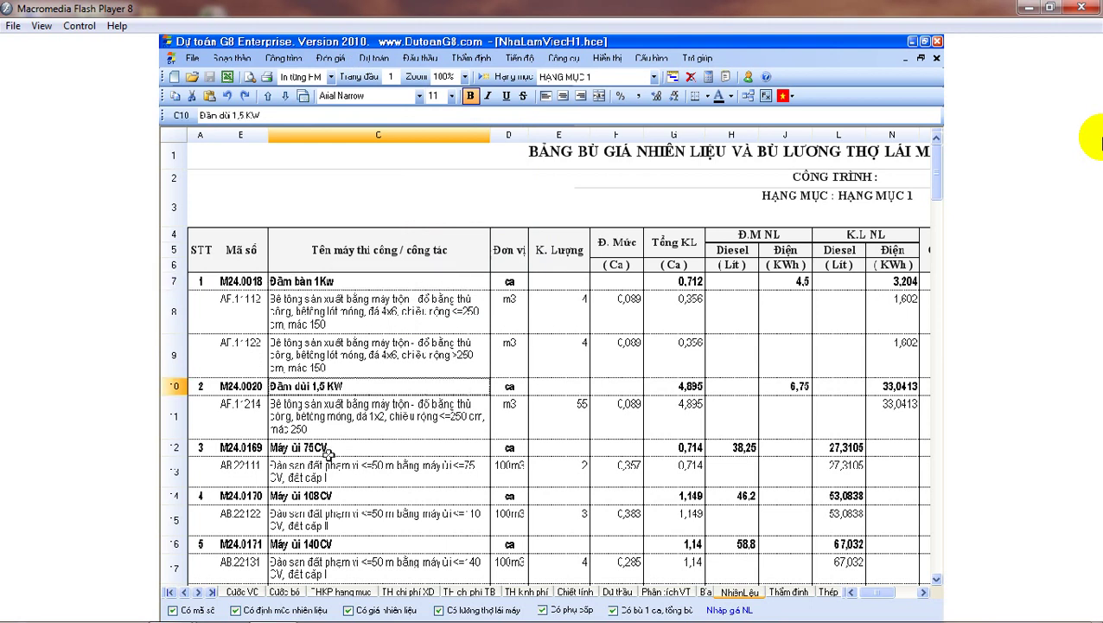
left_click(329, 447)
left_click(335, 544)
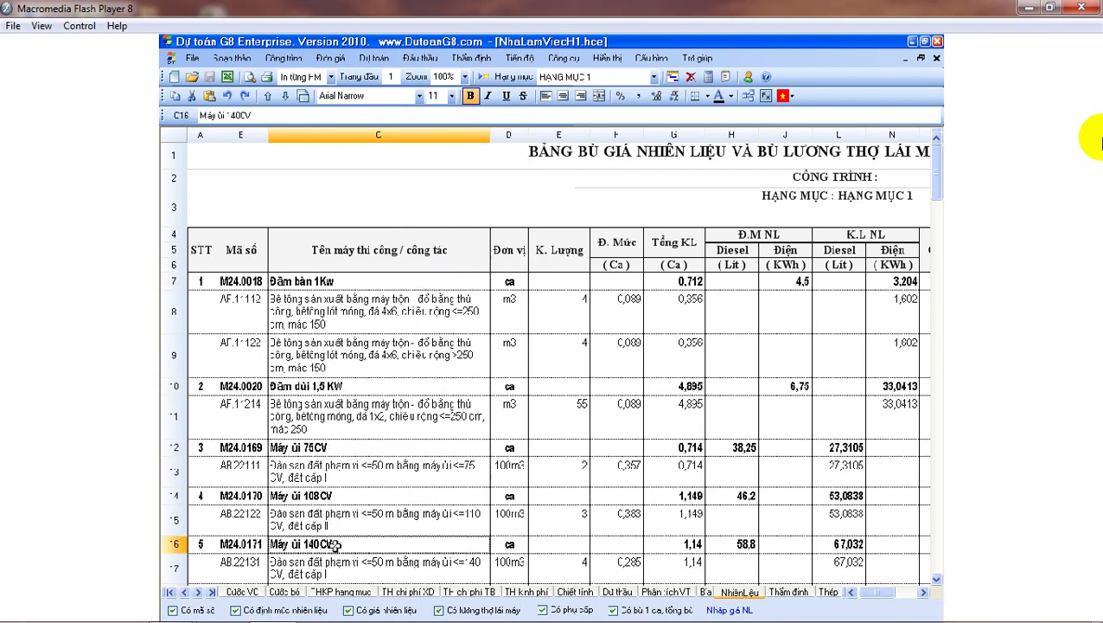
scroll(335, 543, "down", 4)
left_click(367, 343)
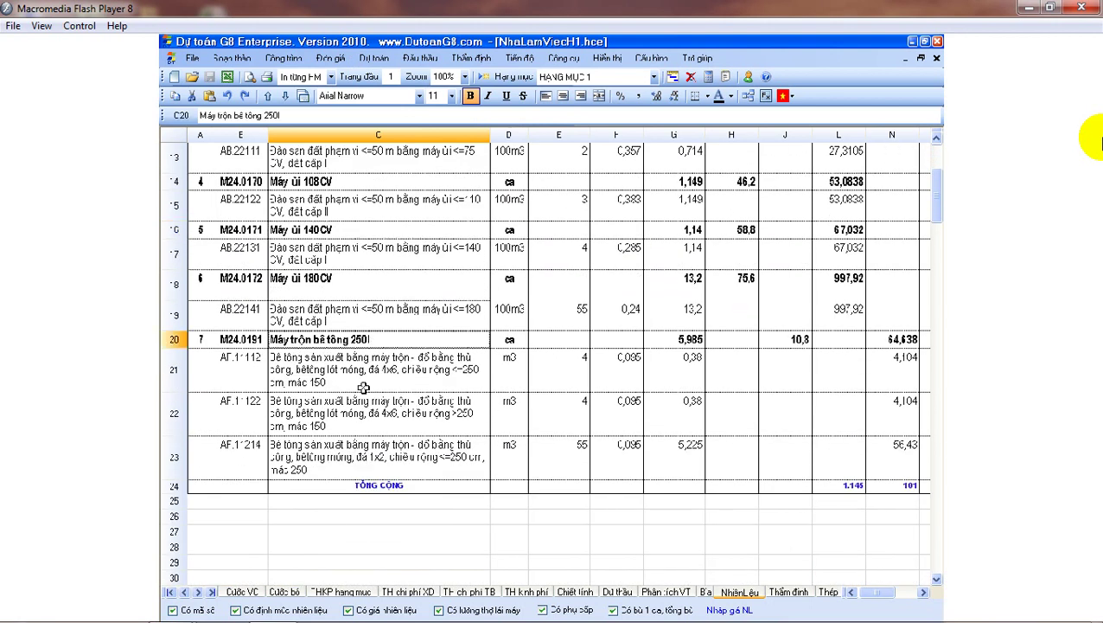
scroll(363, 388, "up", 4)
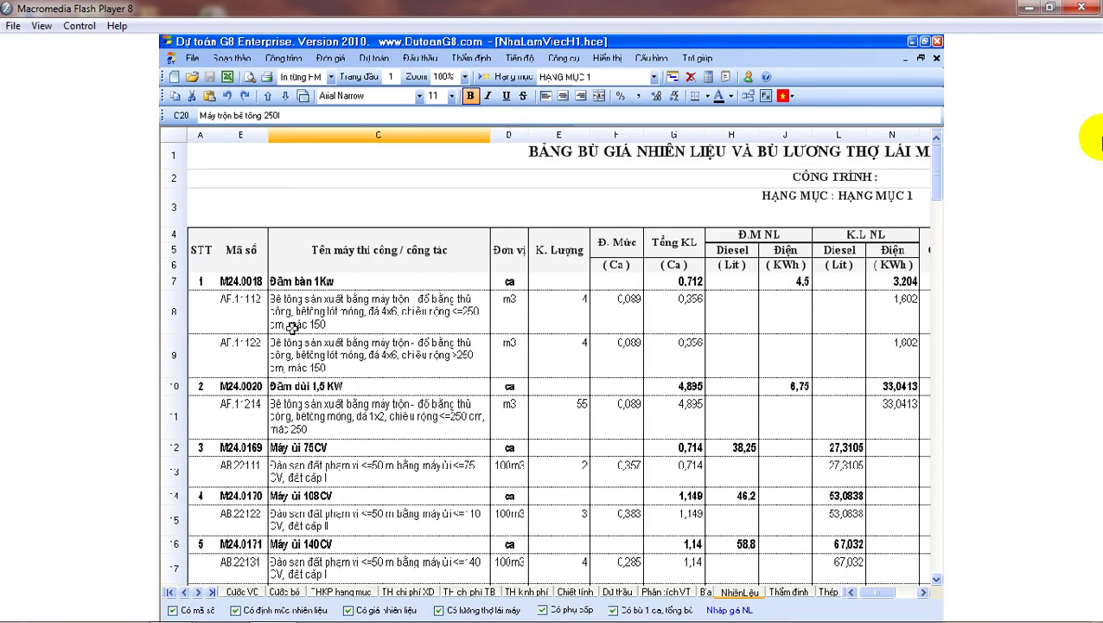
left_click(205, 282)
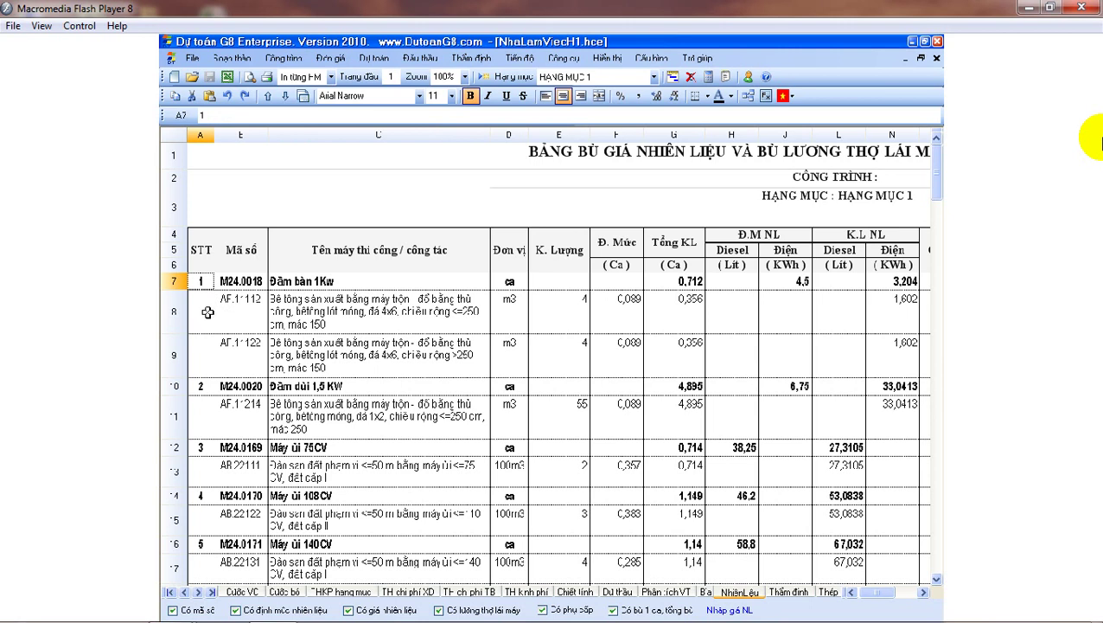
Switch to ThongTu03-2008.doc in Microsoft Word and highlight the circular's number line, 03/2008/TT-BXD.
key("alt+Tab")
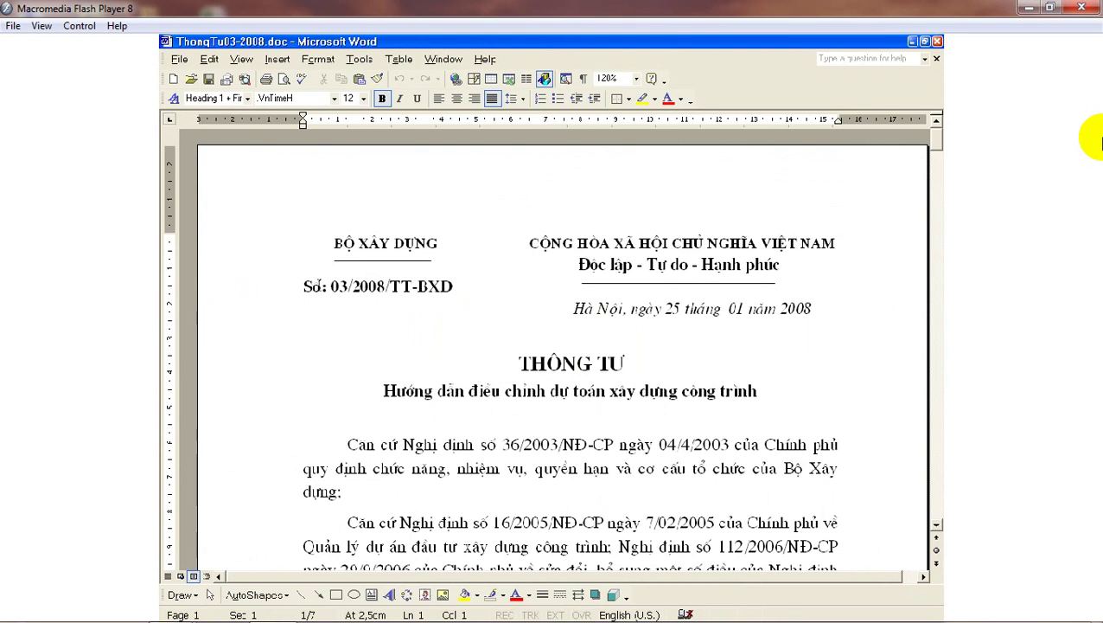
key("Down")
key("Down")
key("shift+End")
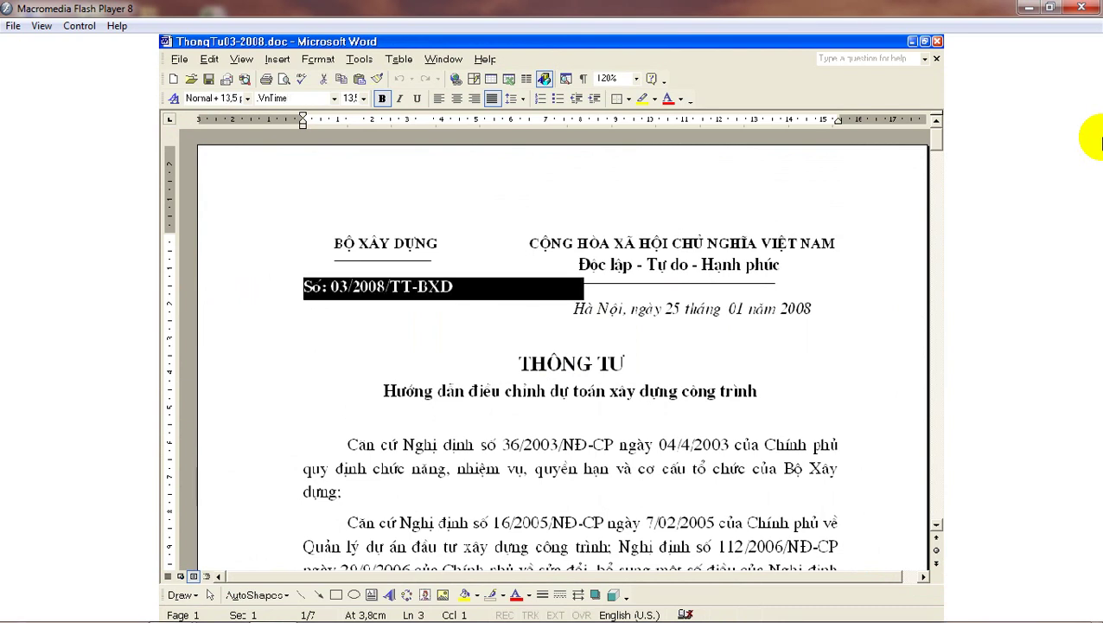
key("Down")
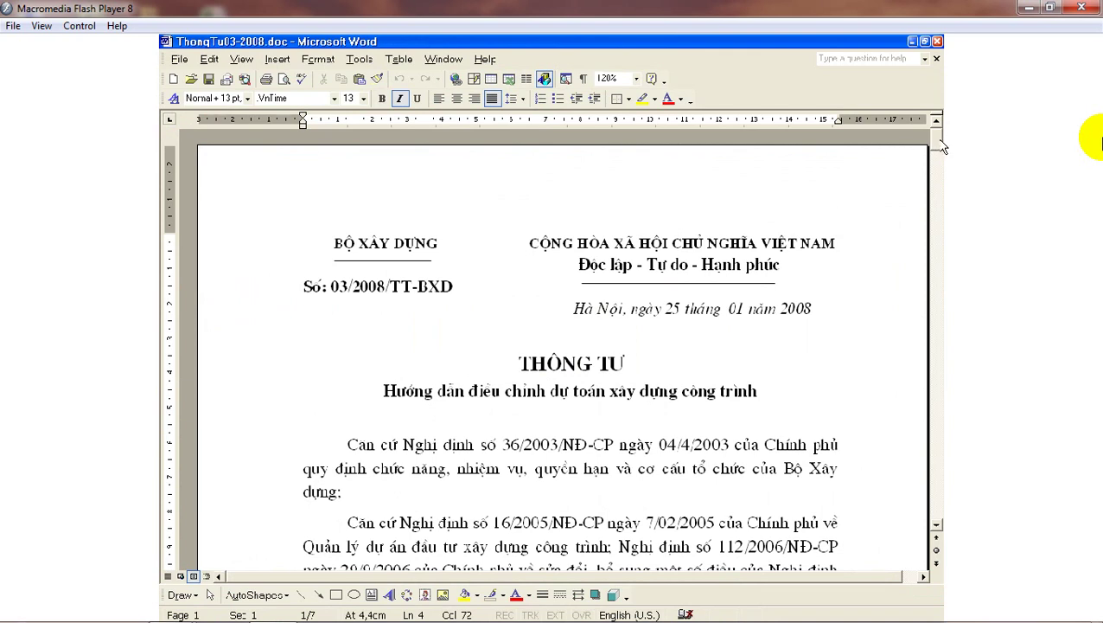
Review all NC and MTC adjustment coefficients in Bảng số 1 of the circular and return to item AF.11112 in Dự toán G8.
left_click_drag(941, 147, 937, 471)
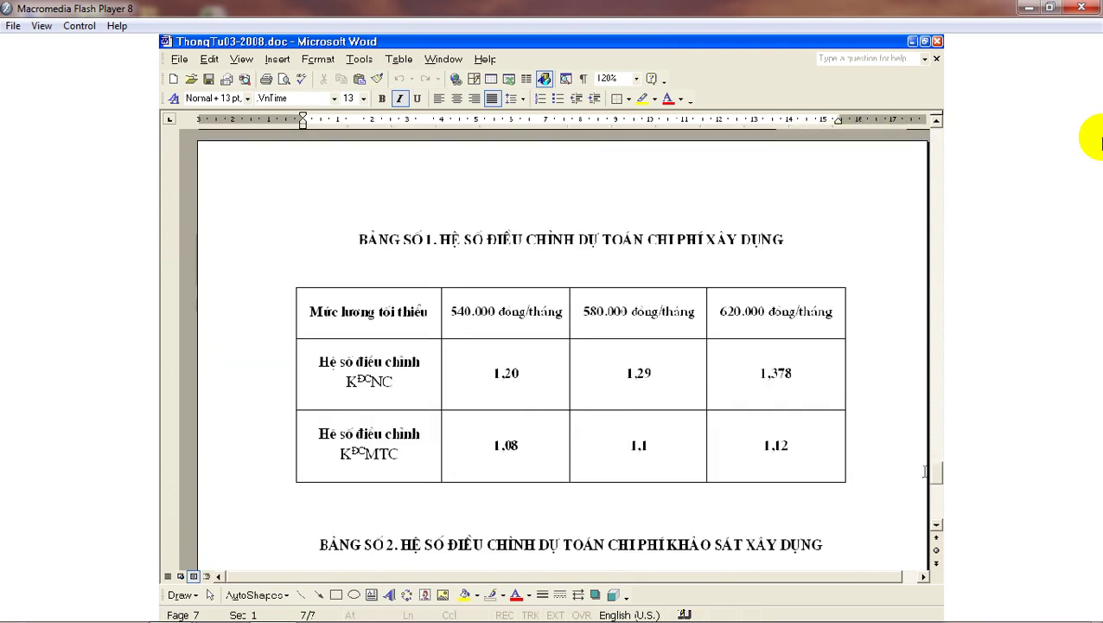
left_click_drag(487, 362, 508, 440)
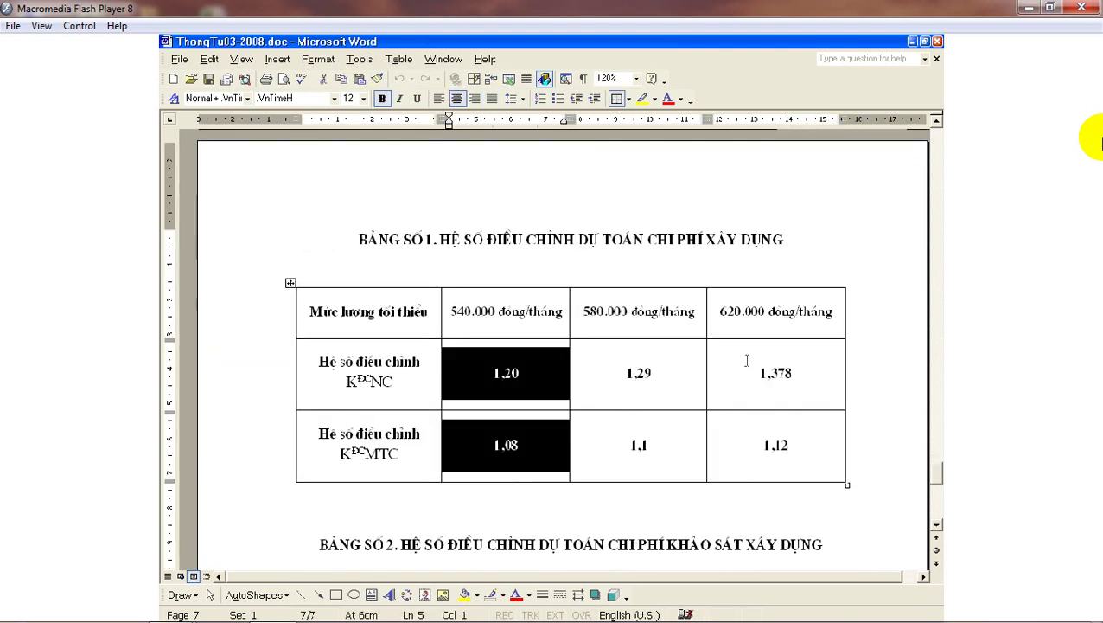
left_click(811, 437, "shift")
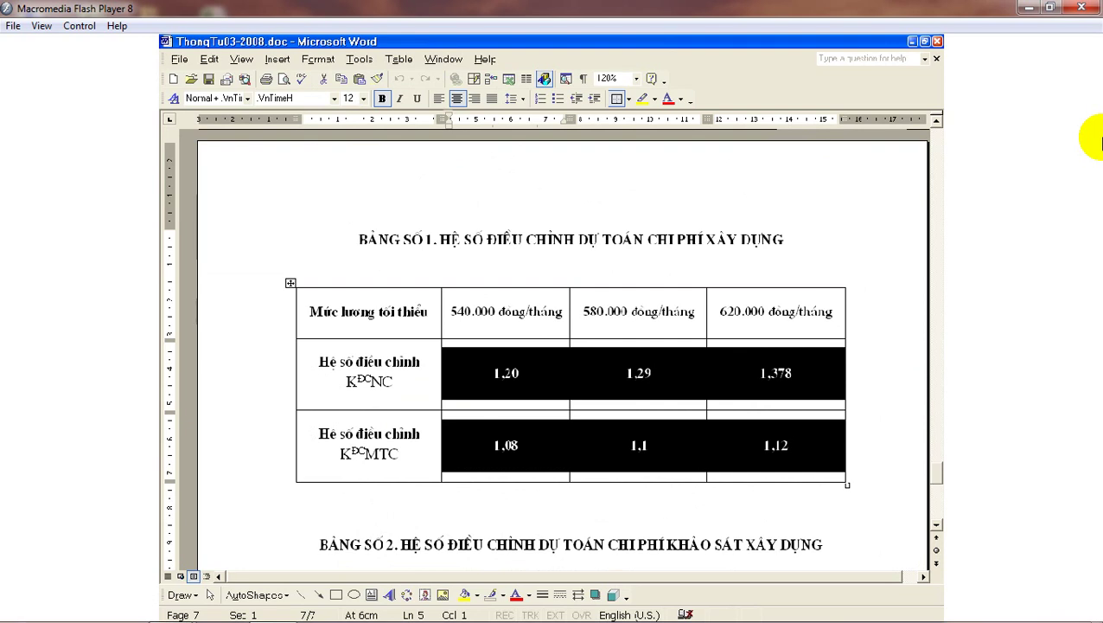
left_click(509, 370)
key("alt+Tab")
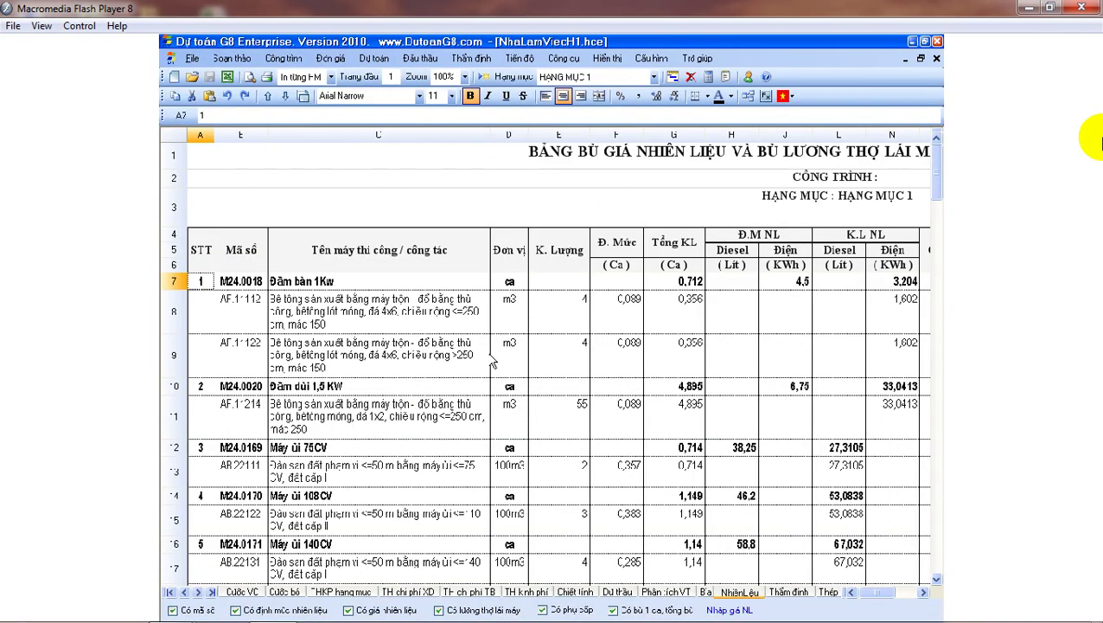
left_click(246, 322)
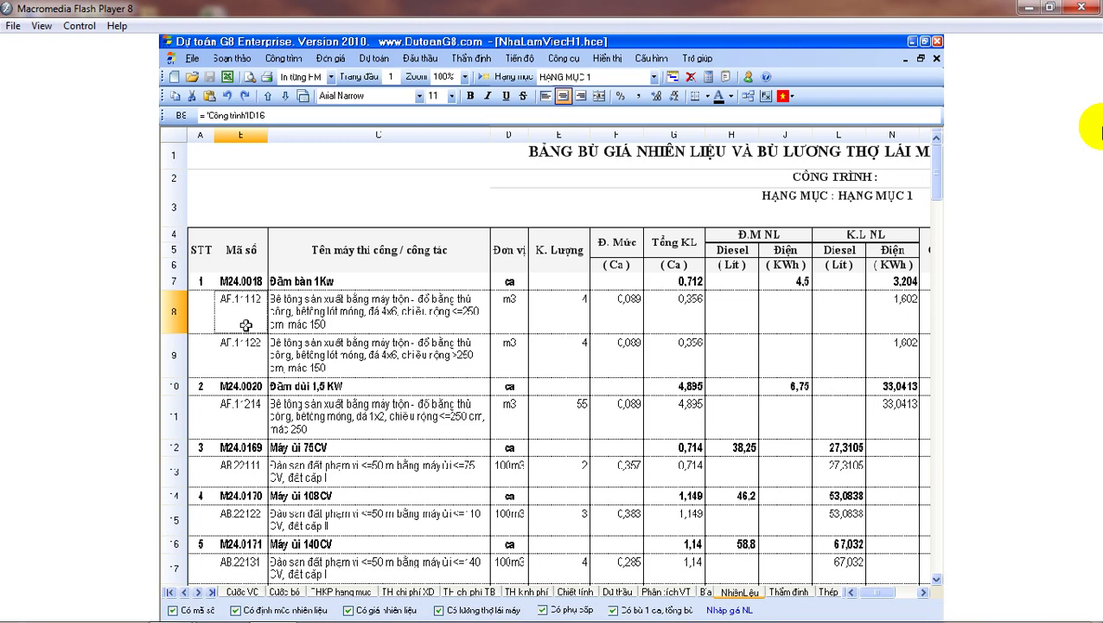
Switch back to the Word circular and examine the 540.000 NC coefficient and each MTC coefficient in Bảng số 1 individually.
key("alt+Tab")
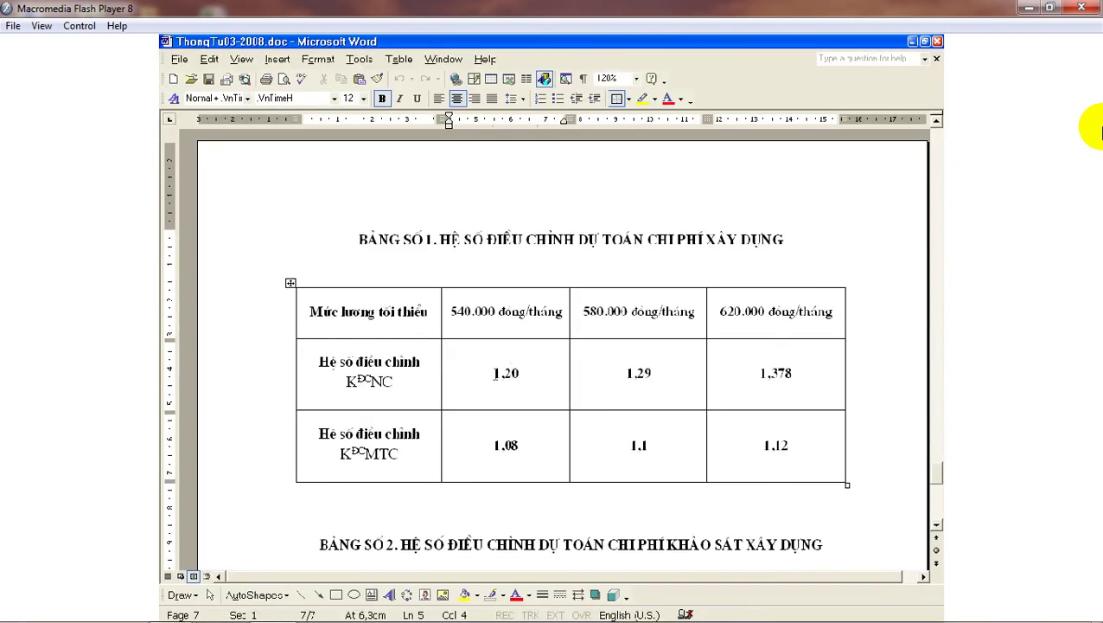
left_click_drag(491, 373, 521, 372)
left_click(533, 373)
left_click_drag(491, 443, 520, 444)
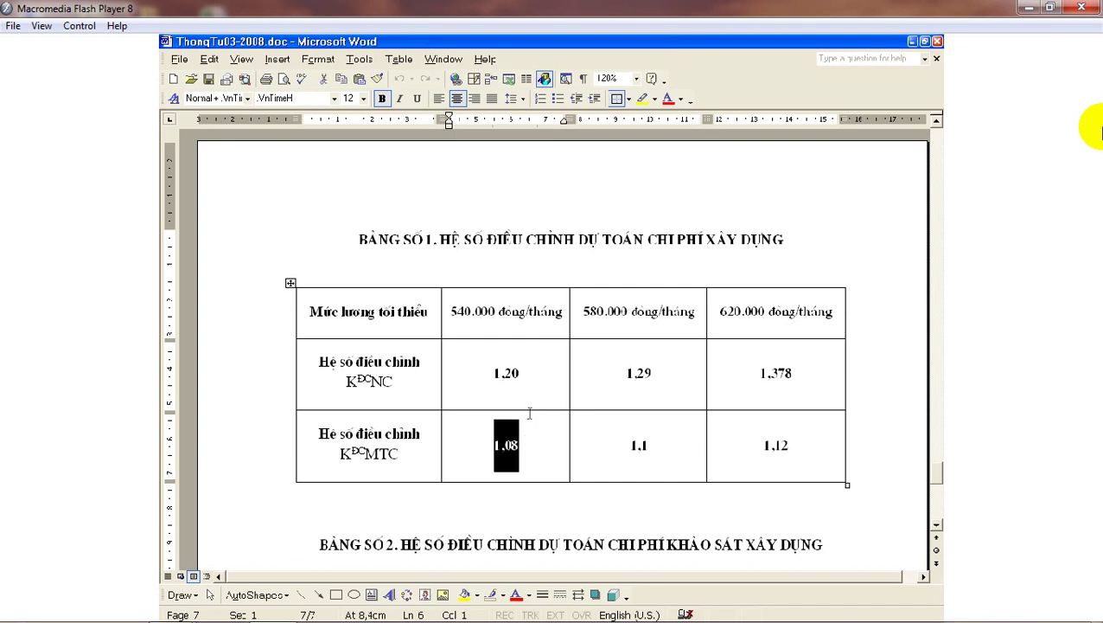
left_click_drag(620, 441, 645, 443)
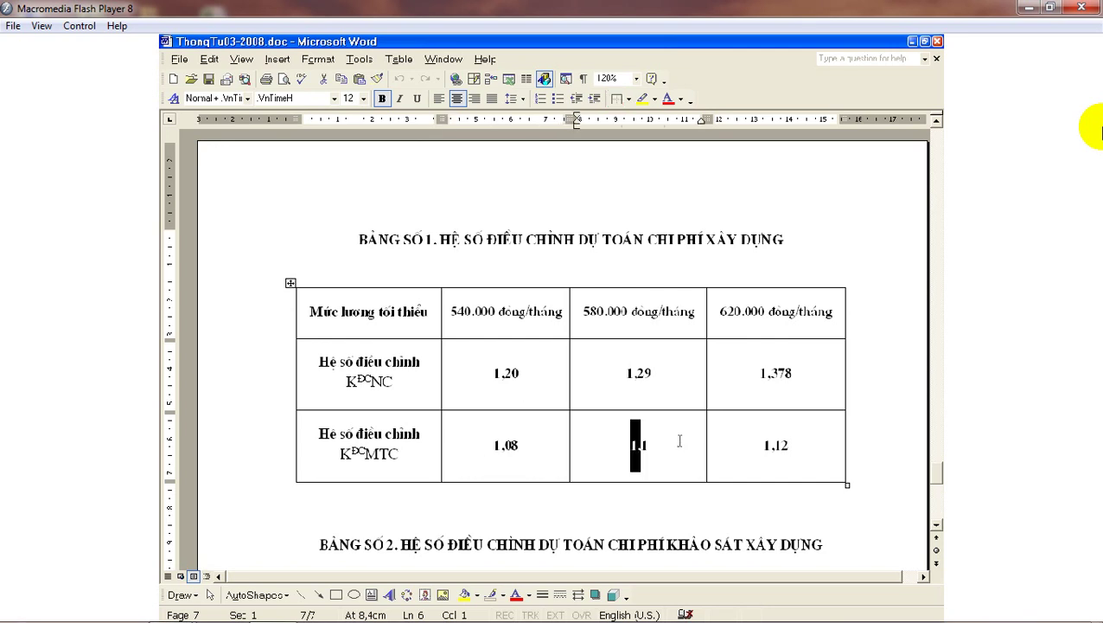
left_click_drag(800, 439, 761, 443)
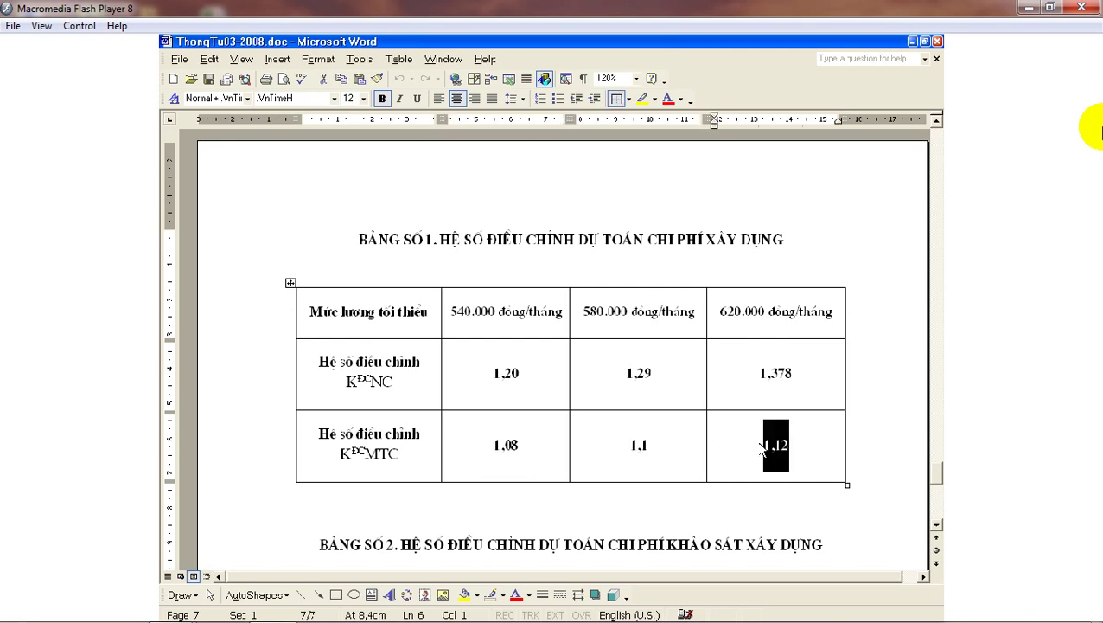
Highlight the whole row of MTC adjustment coefficients in Bảng số 1 across the three minimum wage levels.
left_click(536, 447)
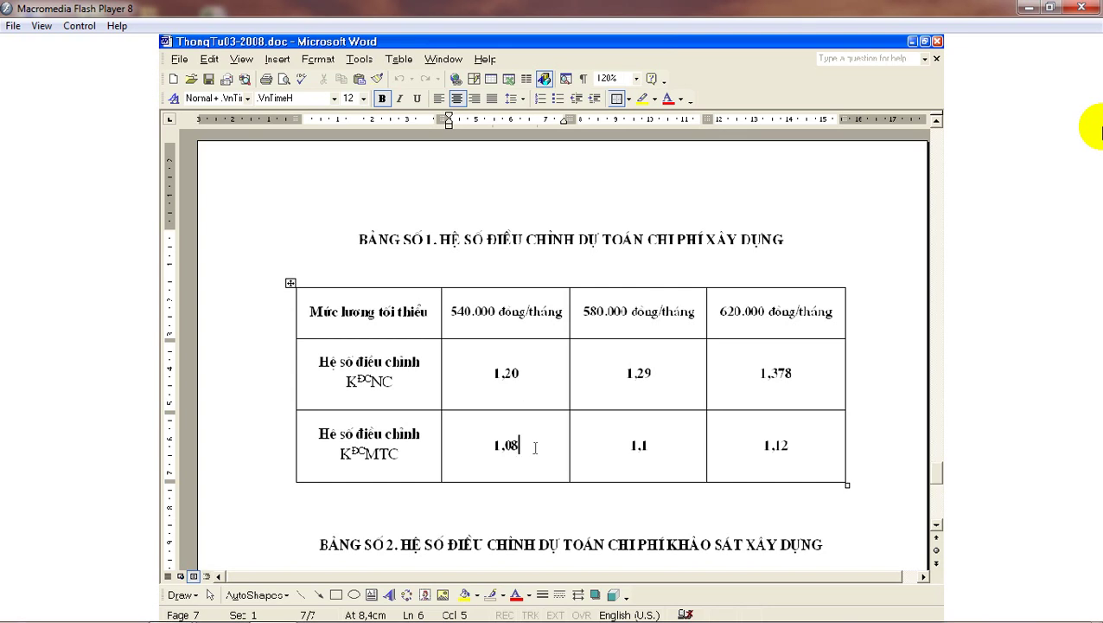
left_click(479, 445)
left_click_drag(537, 445, 804, 451)
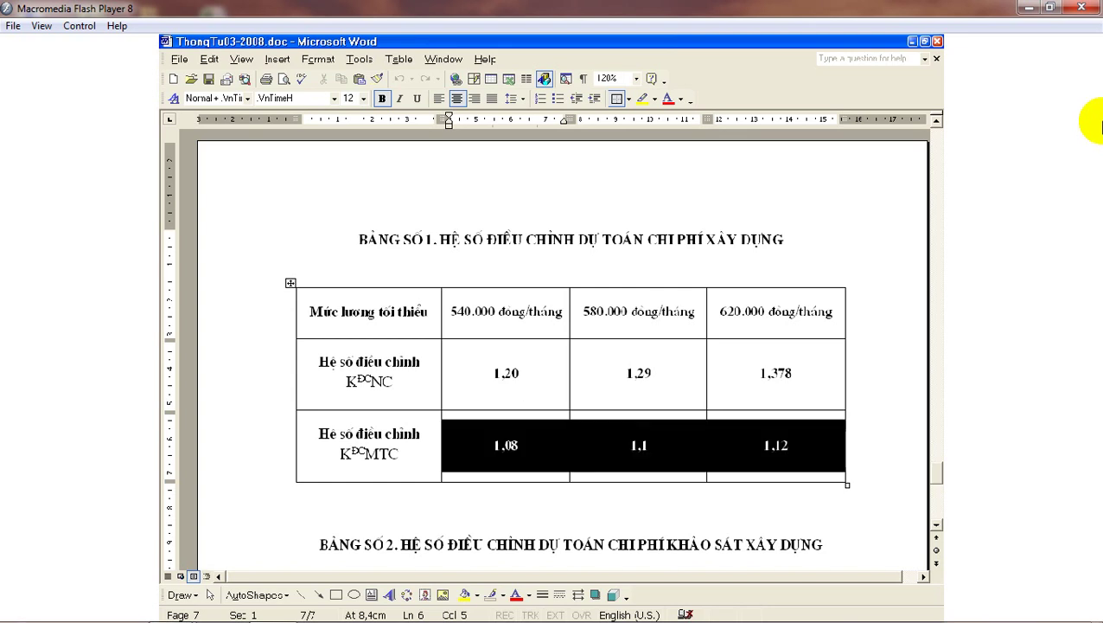
left_click(823, 456)
left_click_drag(825, 442, 510, 446)
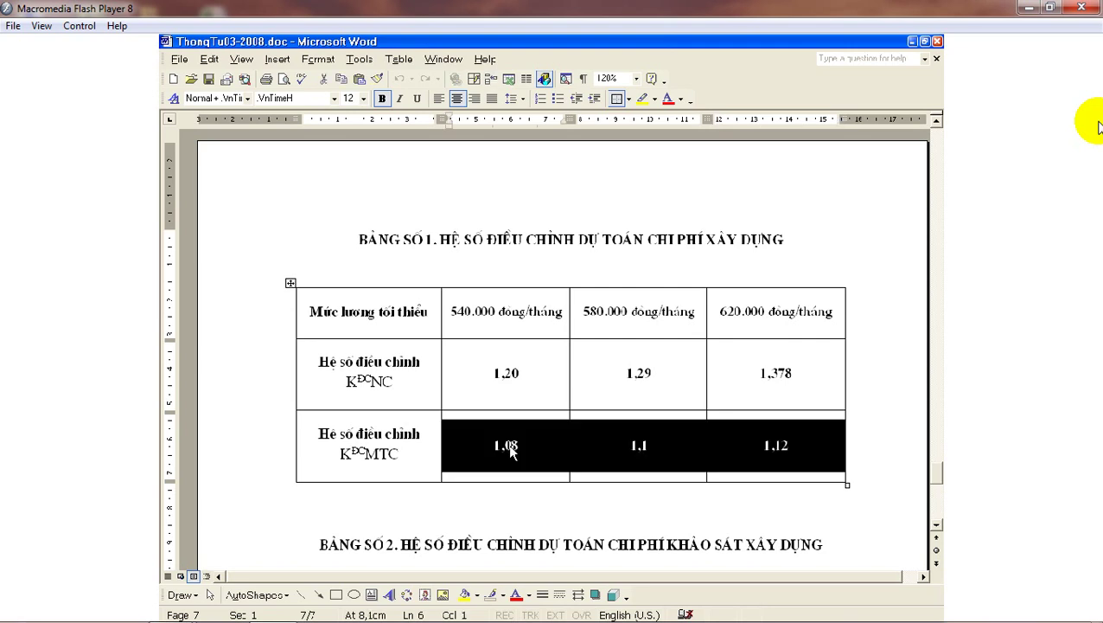
left_click(537, 448)
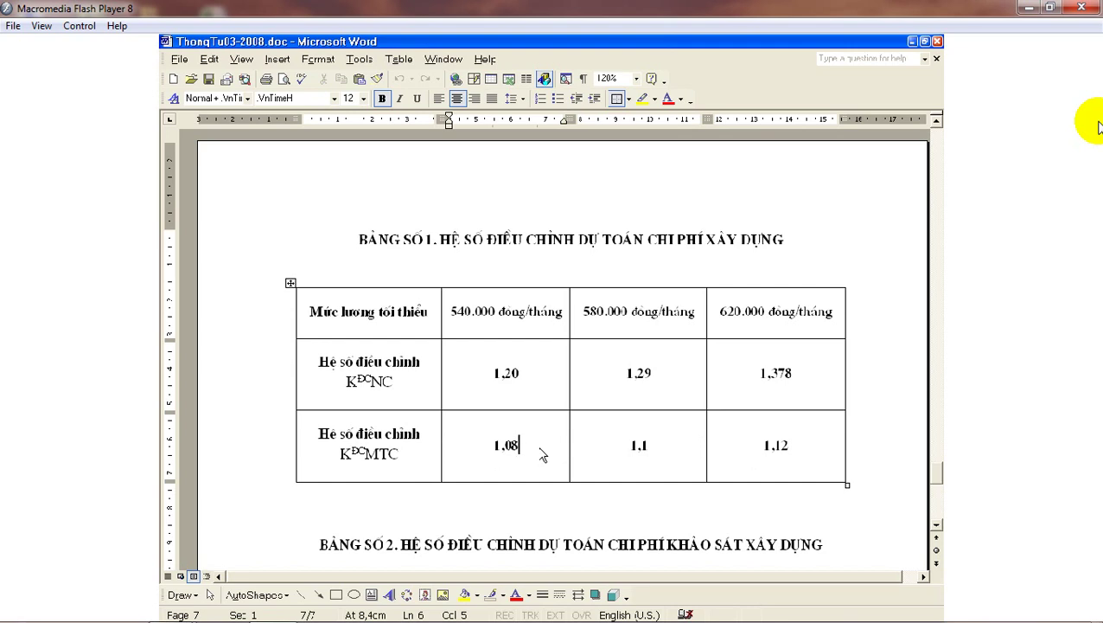
Switch back to Dự toán G8 and inspect the description and code of item AF.11112 under Đầm bàn 1Kw.
key("alt+Tab")
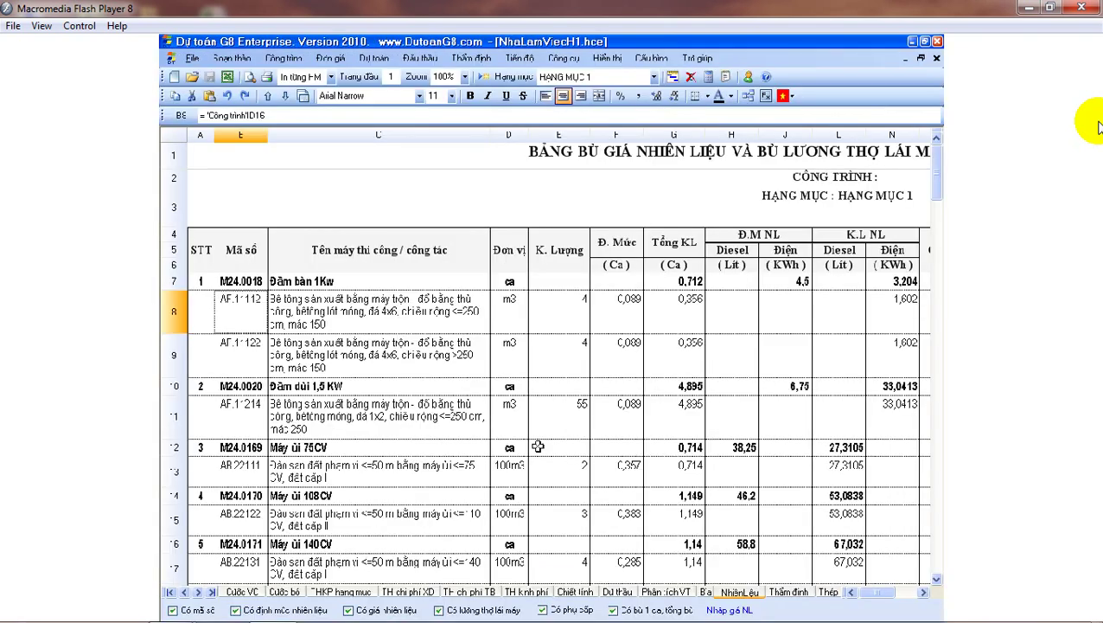
left_click(346, 322)
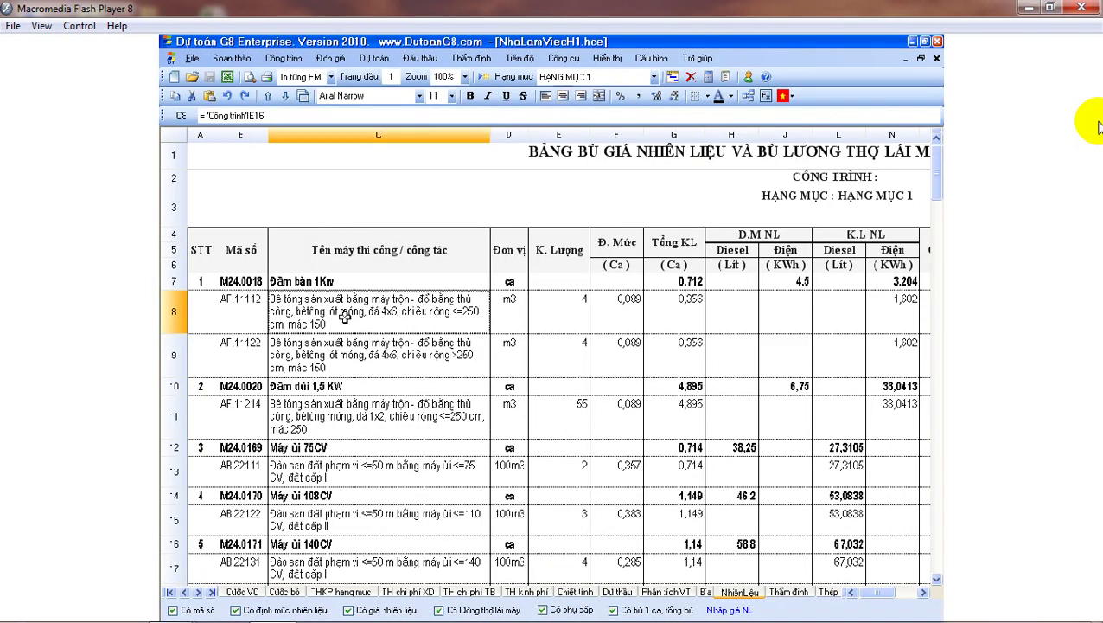
left_click(252, 306)
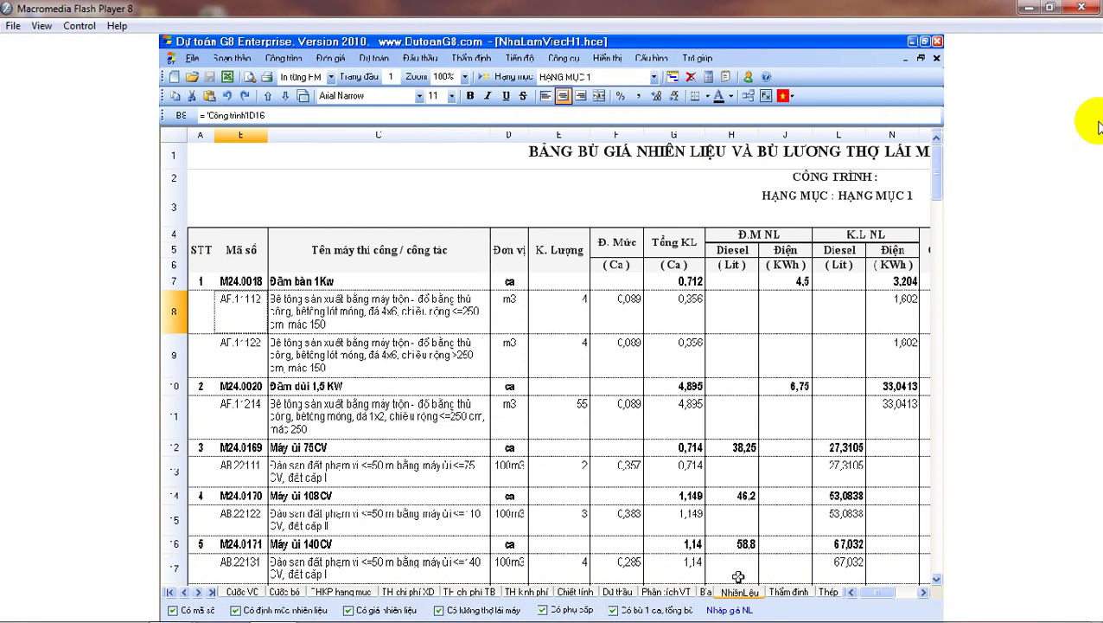
Inspect the total machine shifts of item AF.11112 and highlight the whole Đầm bàn 1Kw row.
left_click(685, 321)
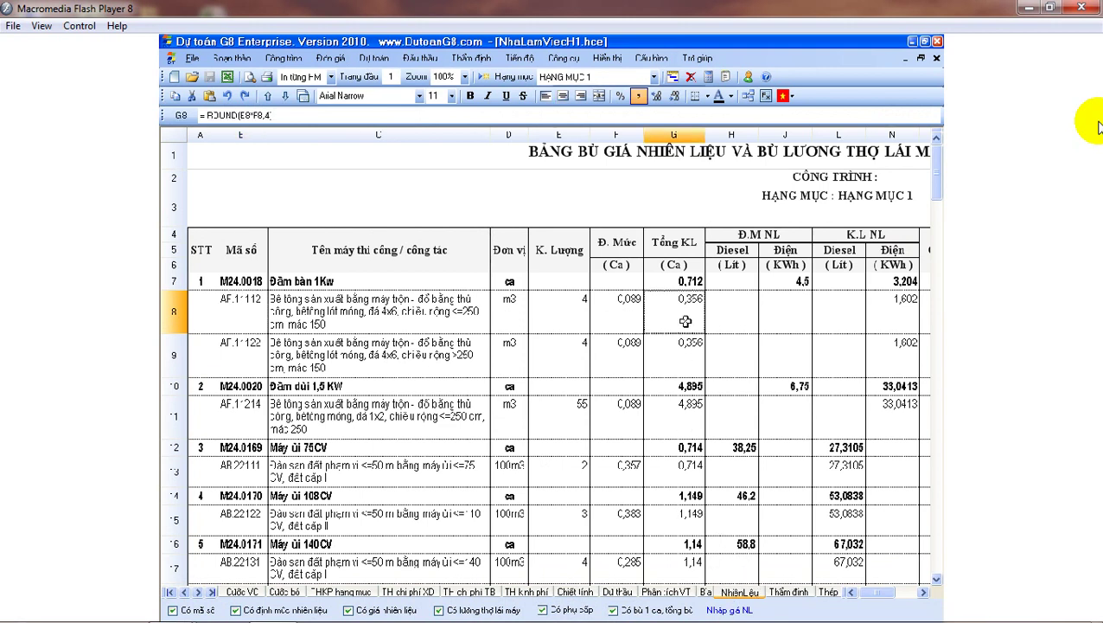
left_click(923, 593)
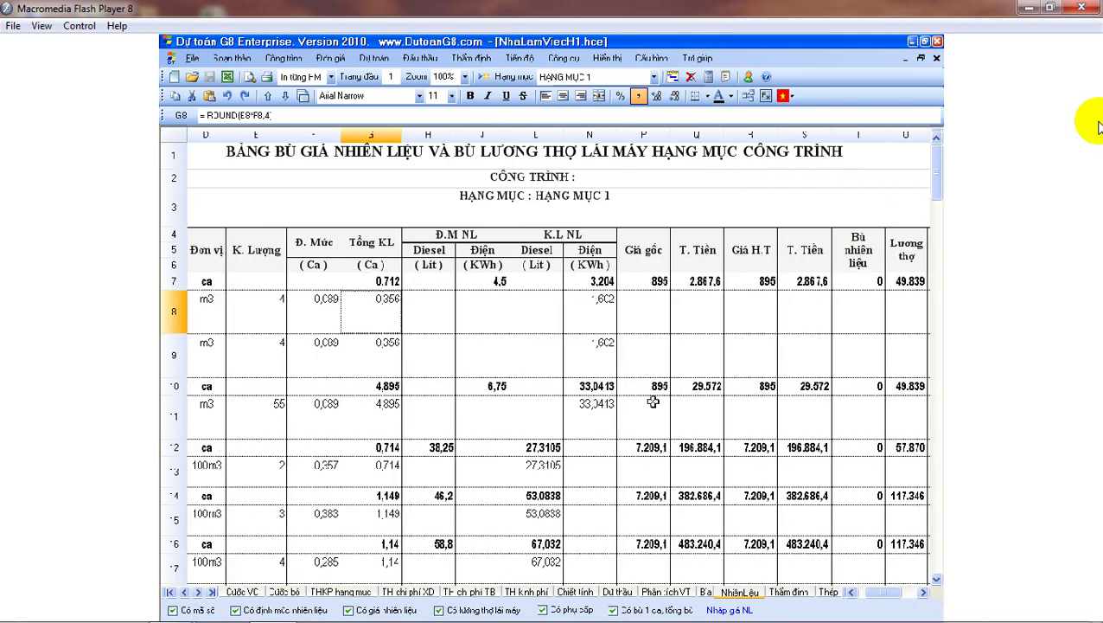
left_click(545, 312)
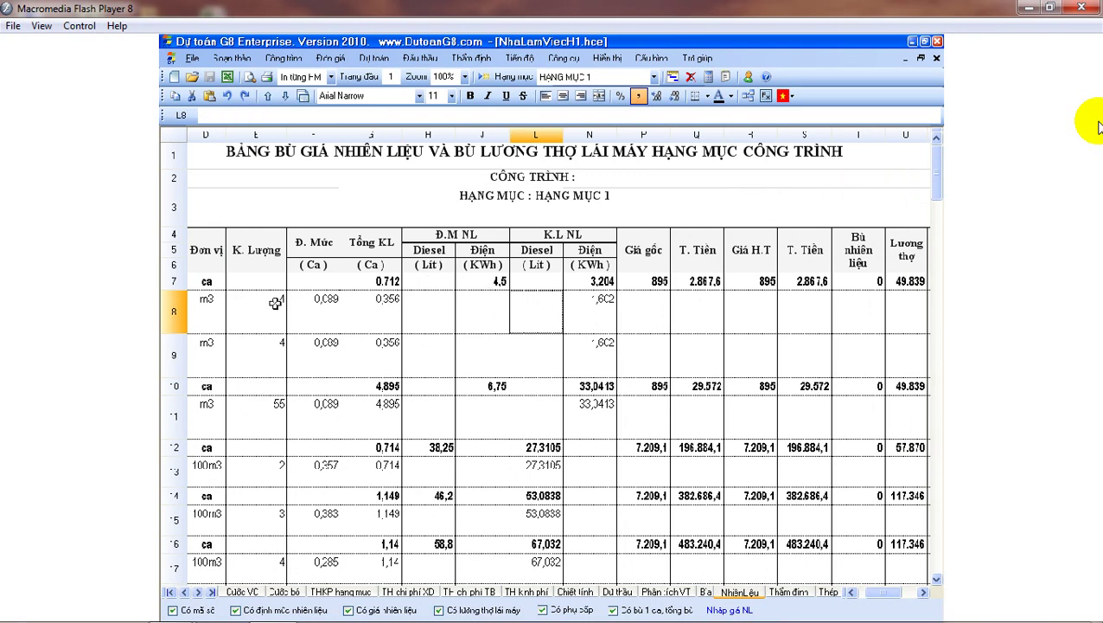
left_click(175, 282)
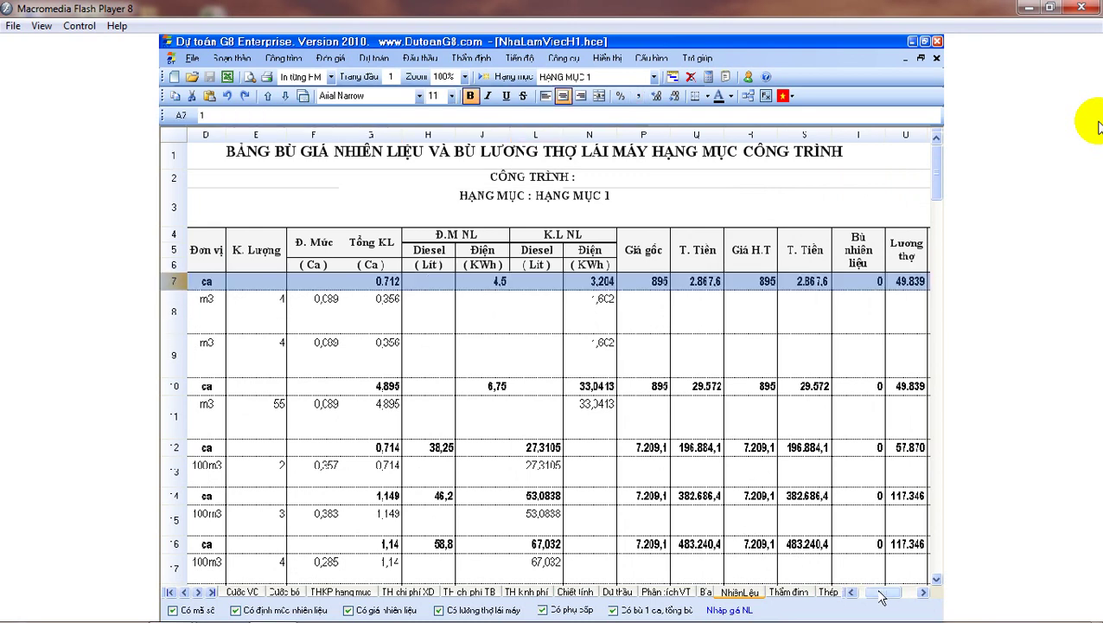
left_click_drag(877, 597, 856, 597)
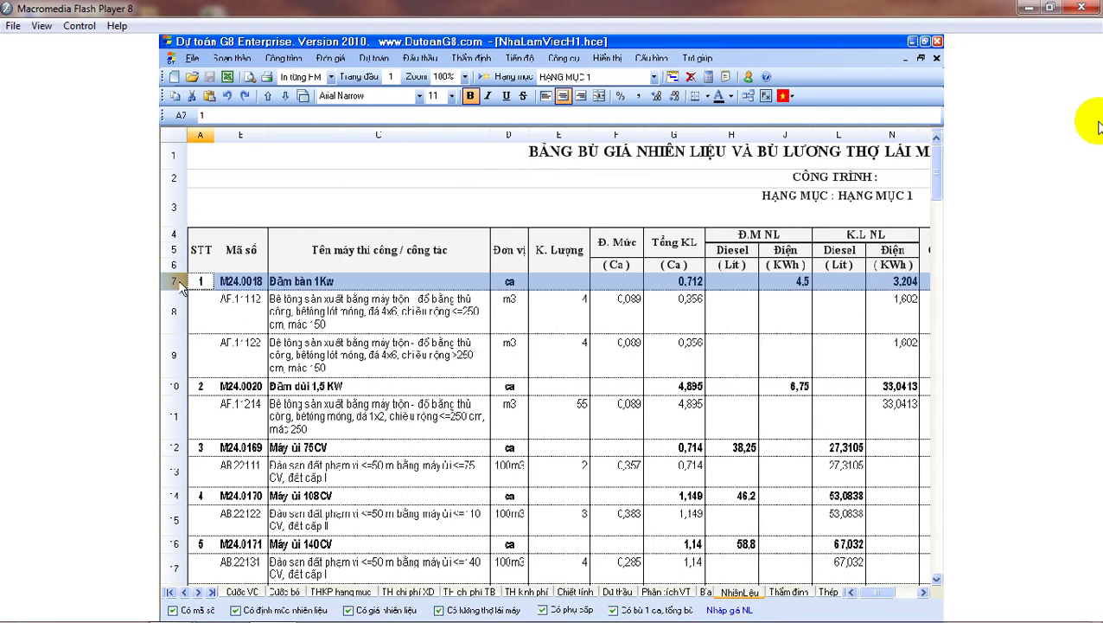
Examine the electricity quantity, Giá gốc and Giá H.T of the Đầm bàn 1Kw machine row.
left_click(923, 593)
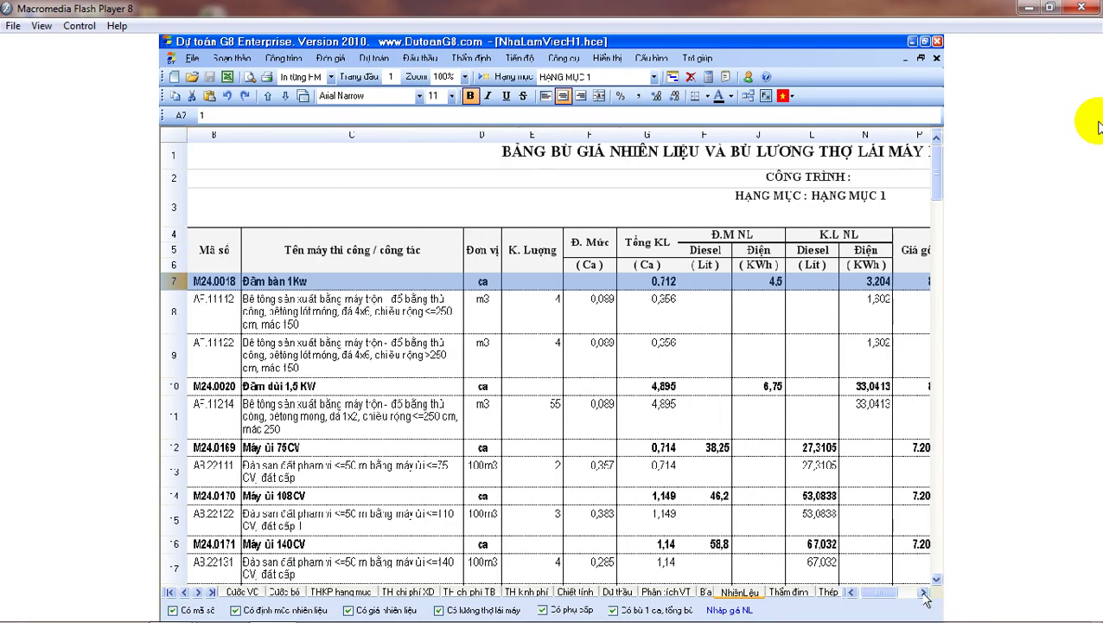
left_click(923, 594)
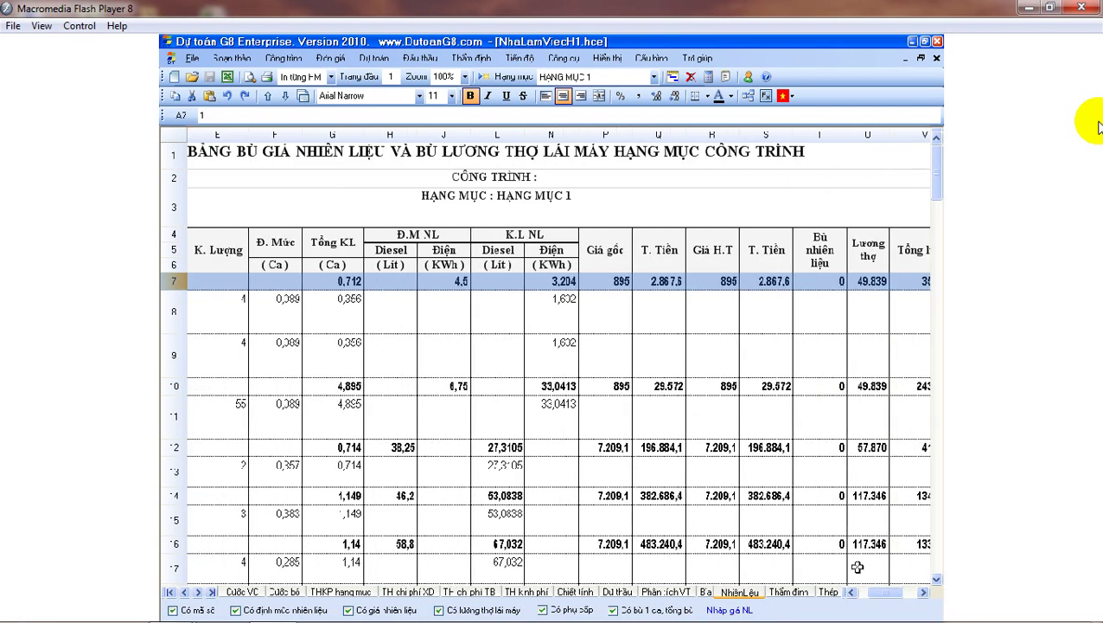
left_click(554, 282)
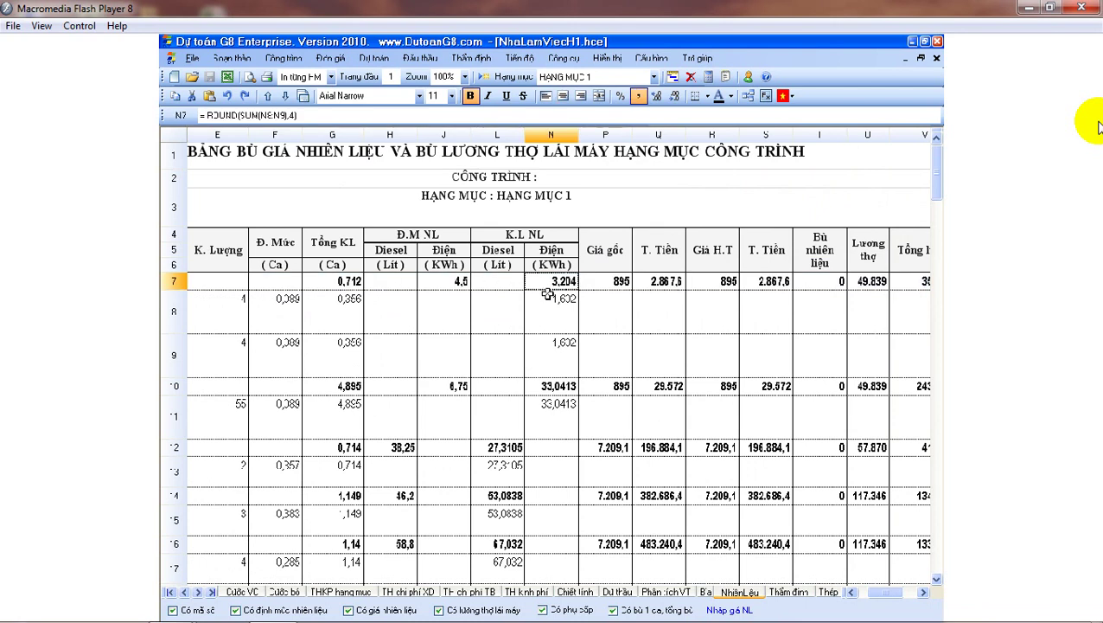
left_click(619, 282)
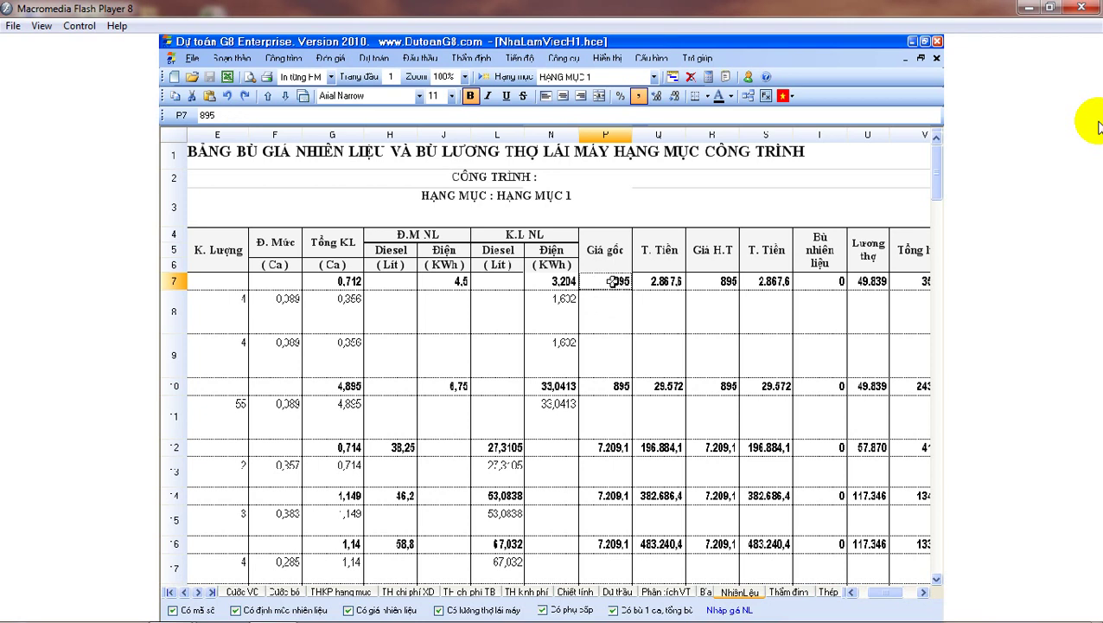
left_click(716, 284)
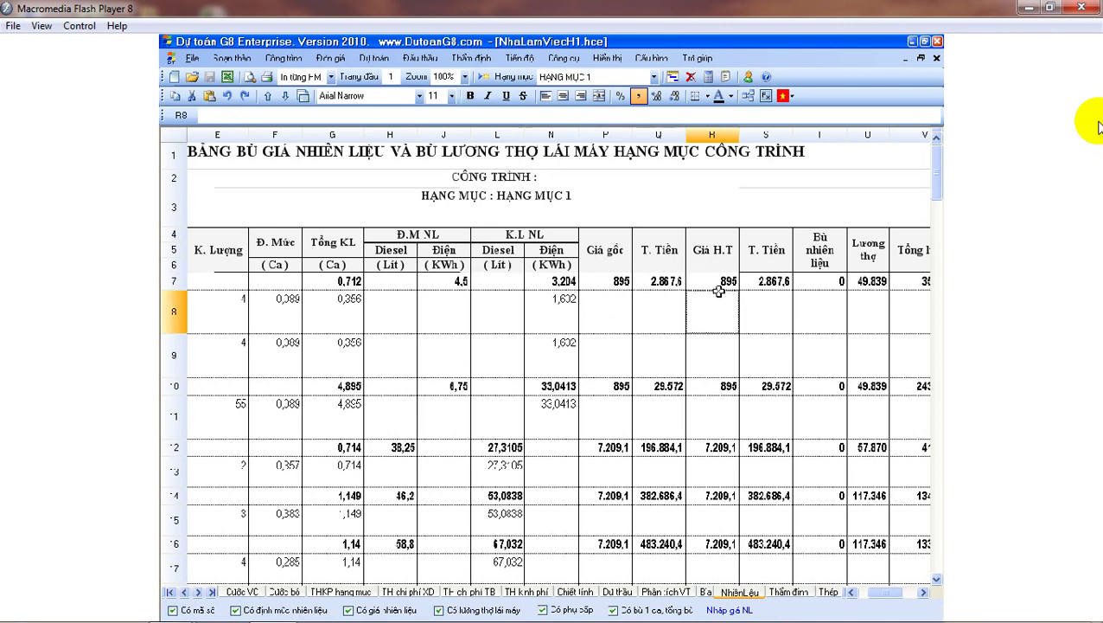
Open the fuel price entry form and set the current unit prices (Đơn giá H.T) to 8.000 for Diesel and 6.500 for Mazut.
left_click(729, 610)
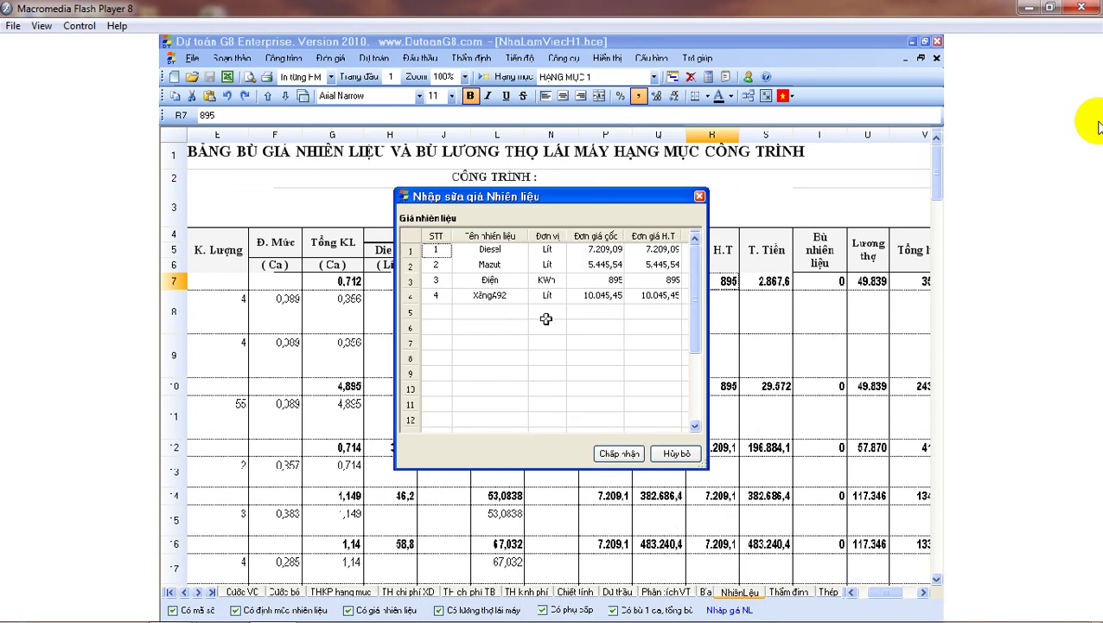
left_click(650, 249)
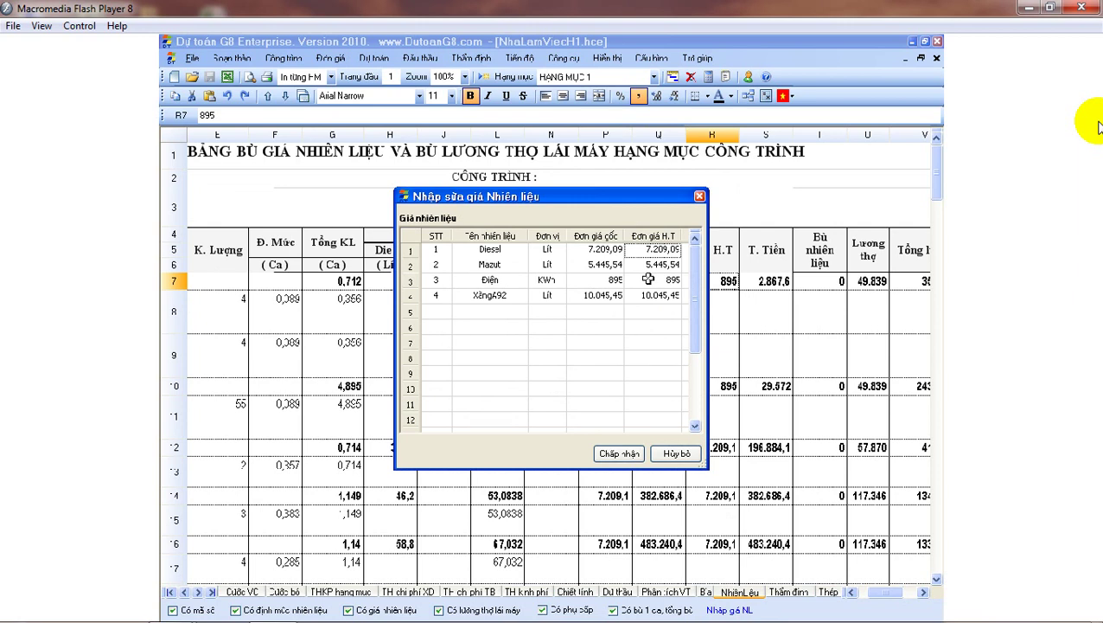
type("8.000")
key("Return")
type("6.500")
key("Return")
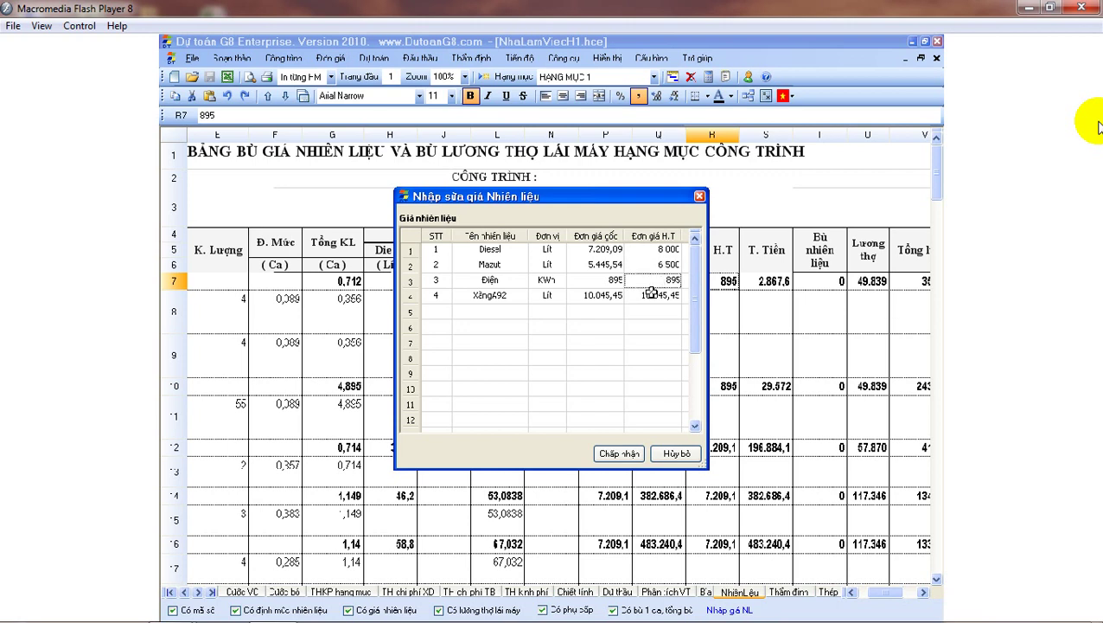
Set the current unit prices to 1.200 for Điện and 13.000 for XăngA92, and accept the fuel prices.
type("1.200")
key("Return")
type("13")
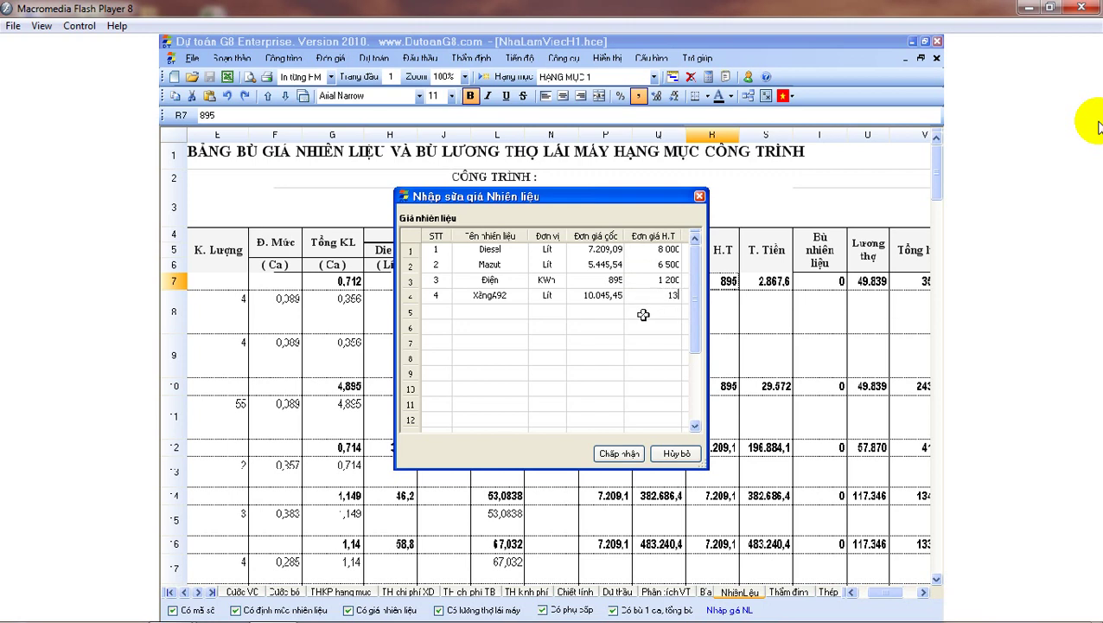
type(" 000")
left_click(653, 281)
left_click(629, 455)
Compare Giá gốc with Giá H.T for Đầm bàn 1Kw and check the Bù nhiên liệu formula.
left_click(677, 350)
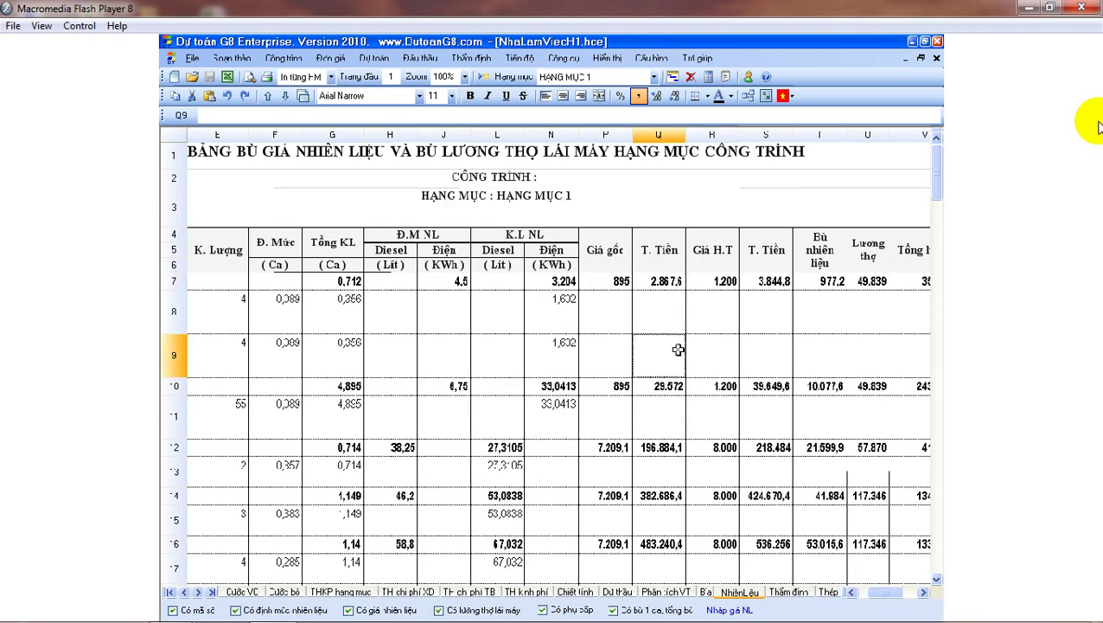
left_click(608, 136)
left_click(623, 280)
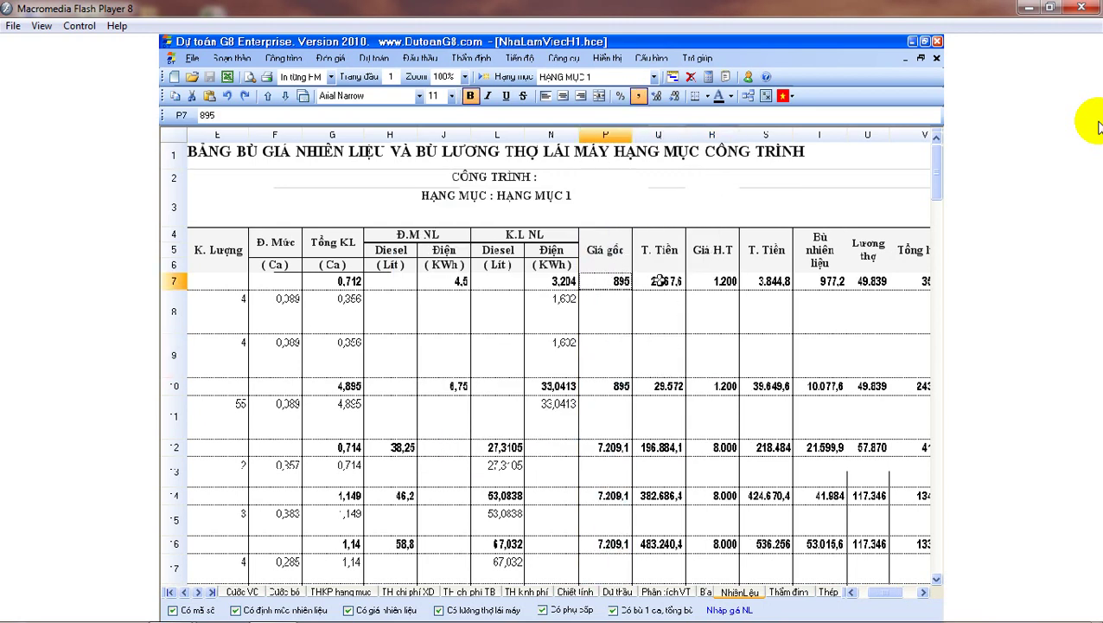
left_click(716, 281)
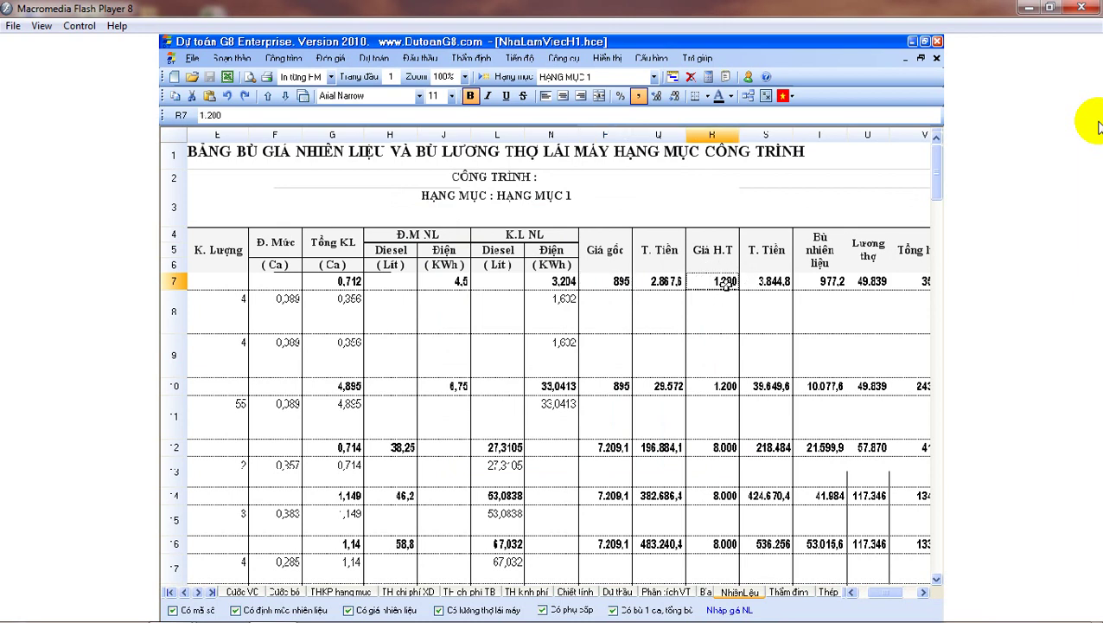
left_click(832, 283)
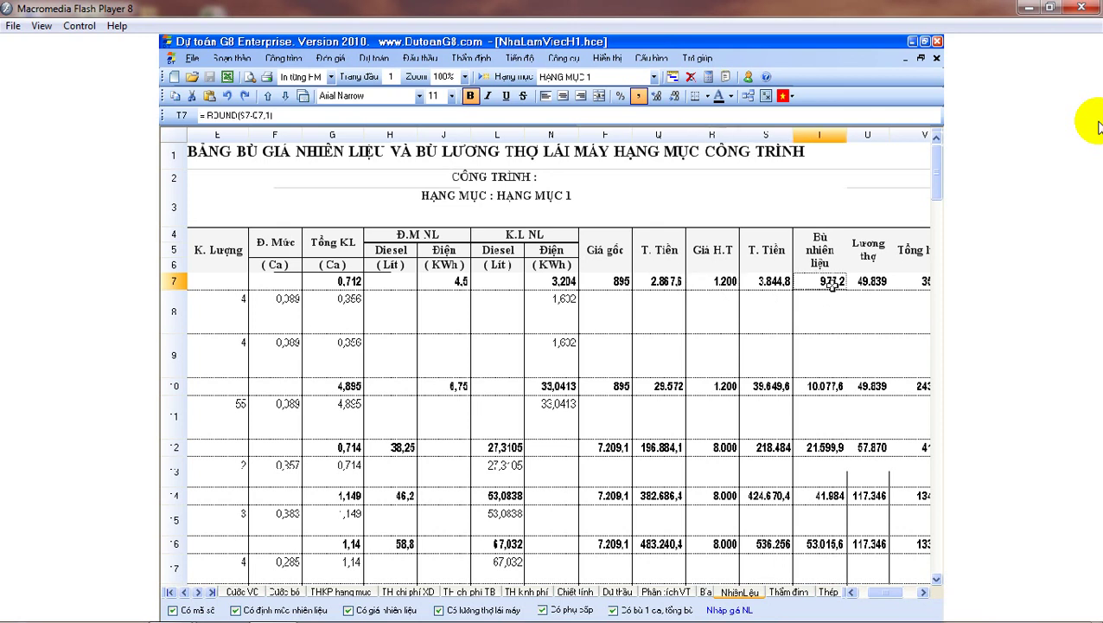
Inspect the Tổng bù column and its formula for Đầm bàn 1Kw.
left_click(927, 592)
left_click(926, 592)
left_click(926, 593)
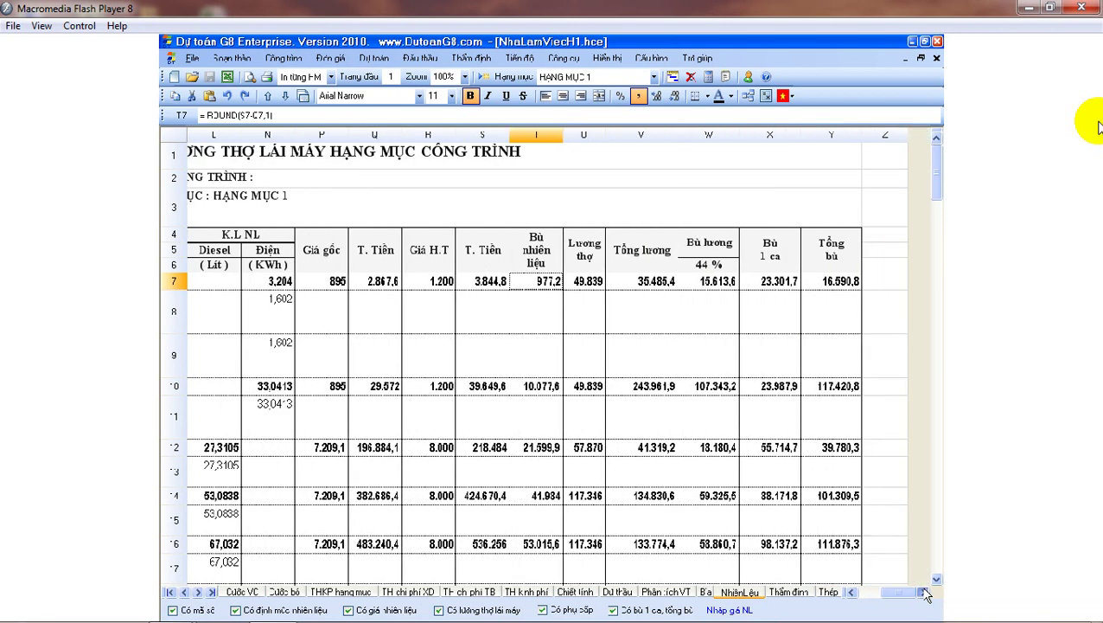
left_click(837, 283)
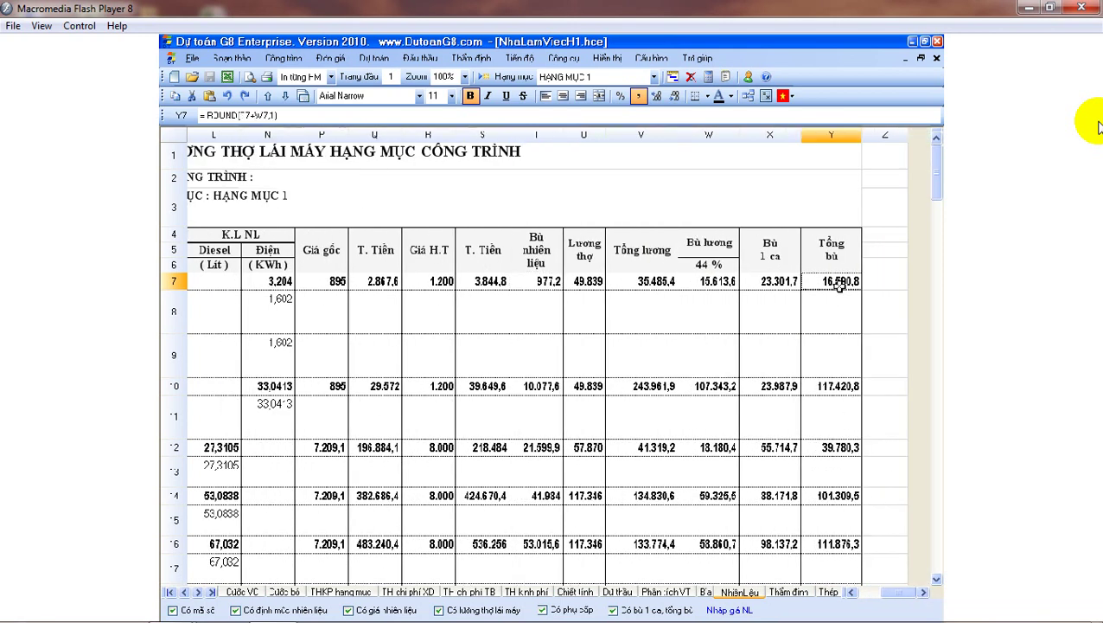
left_click(837, 138)
left_click(834, 282)
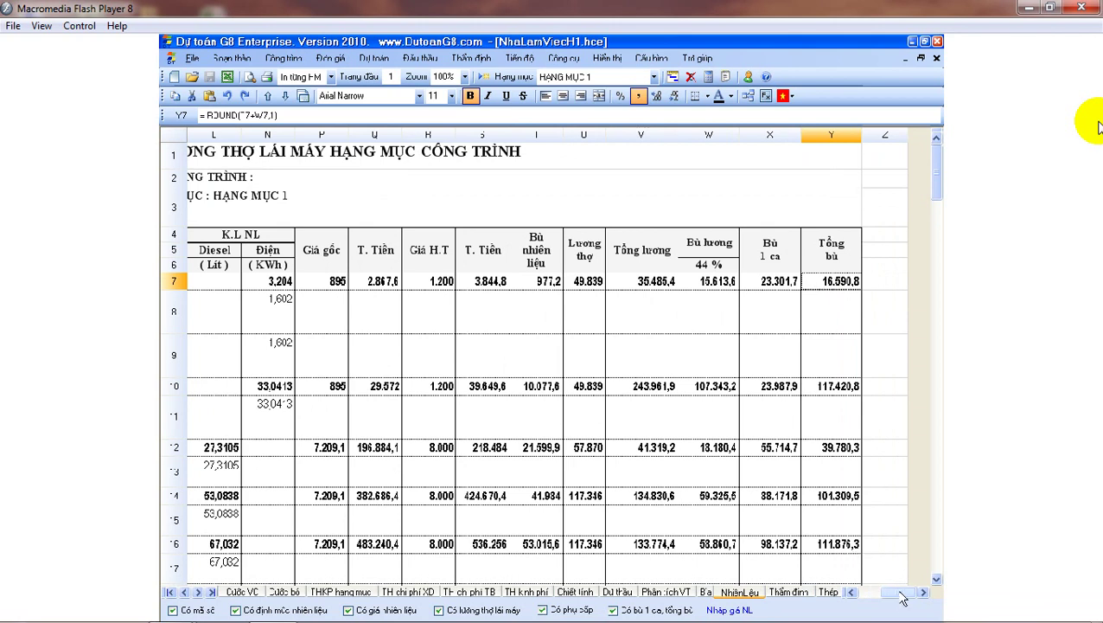
Check the Tổng KL formula of Đầm bàn 1Kw against its Tổng bù and Bù 1 ca cells.
left_click_drag(900, 593, 856, 593)
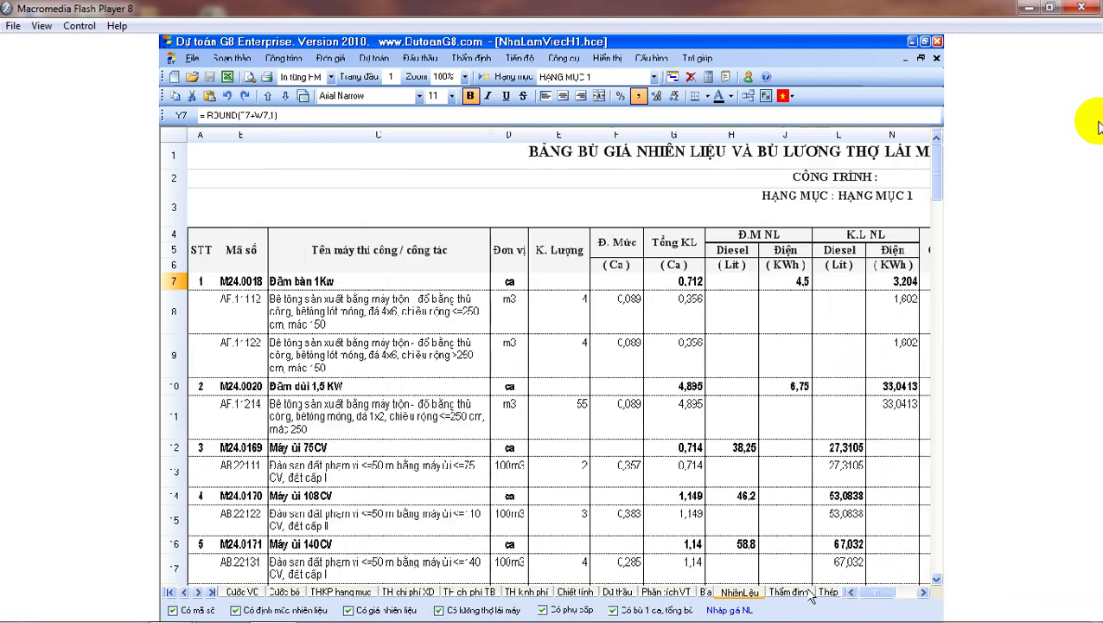
left_click(688, 286)
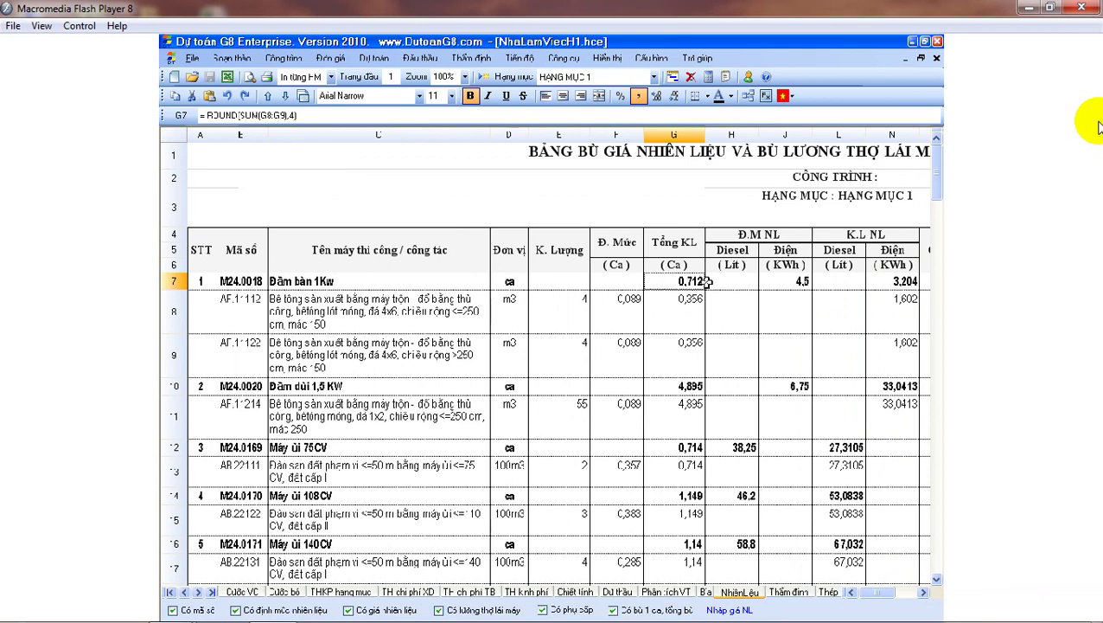
left_click(923, 592)
left_click(924, 592)
left_click(830, 282)
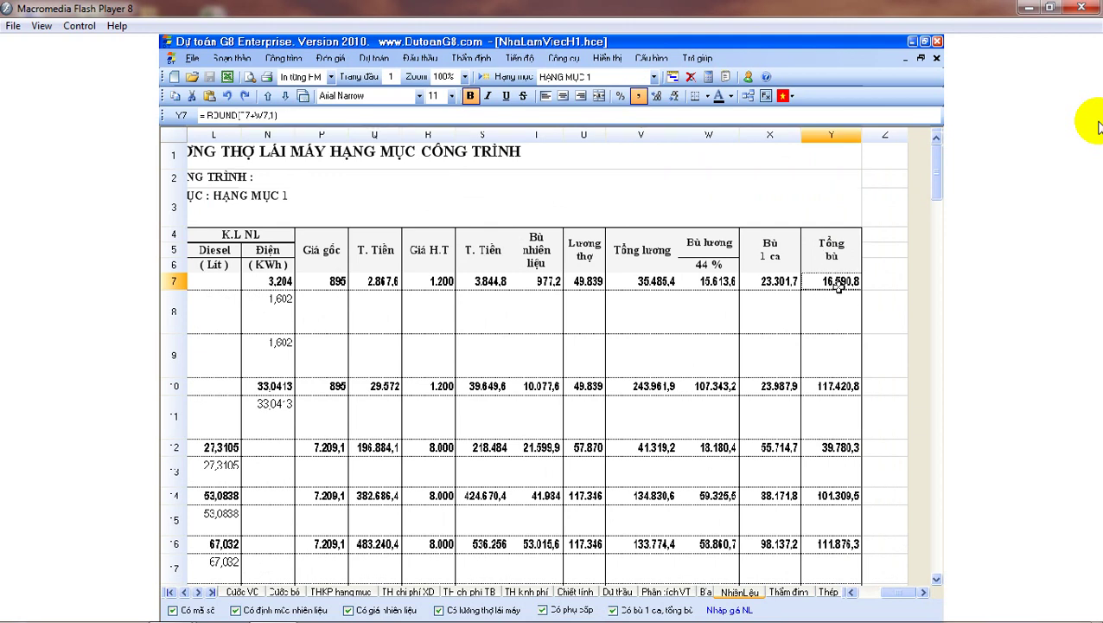
left_click(778, 283)
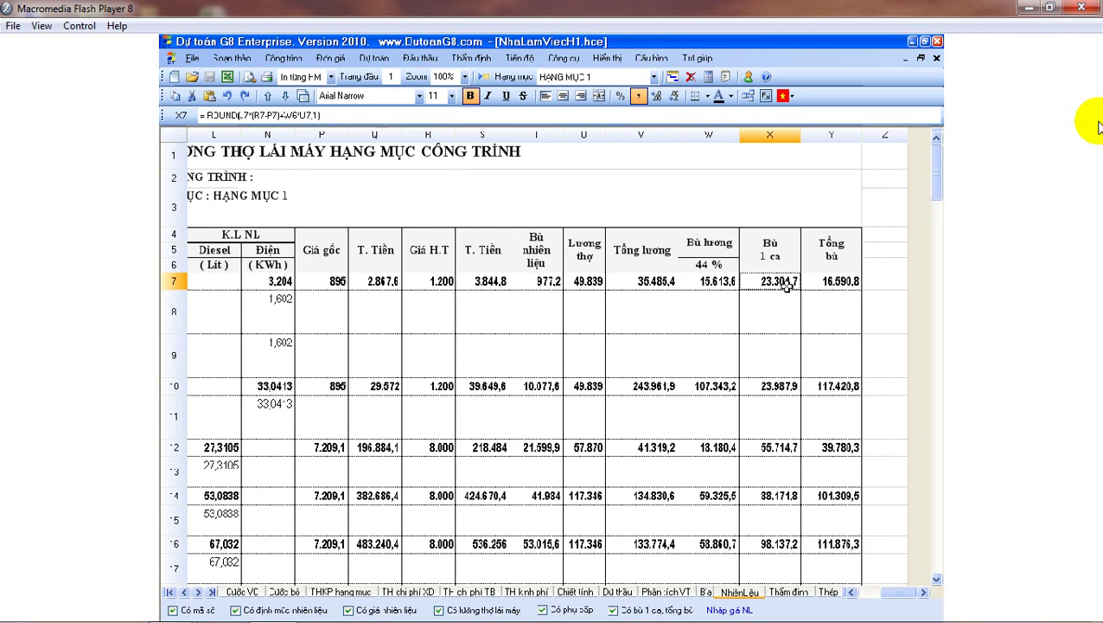
Examine the Bù lương percentage in the table header and the Bù lương formula for Đầm bàn 1Kw.
left_click(723, 280)
left_click(711, 265)
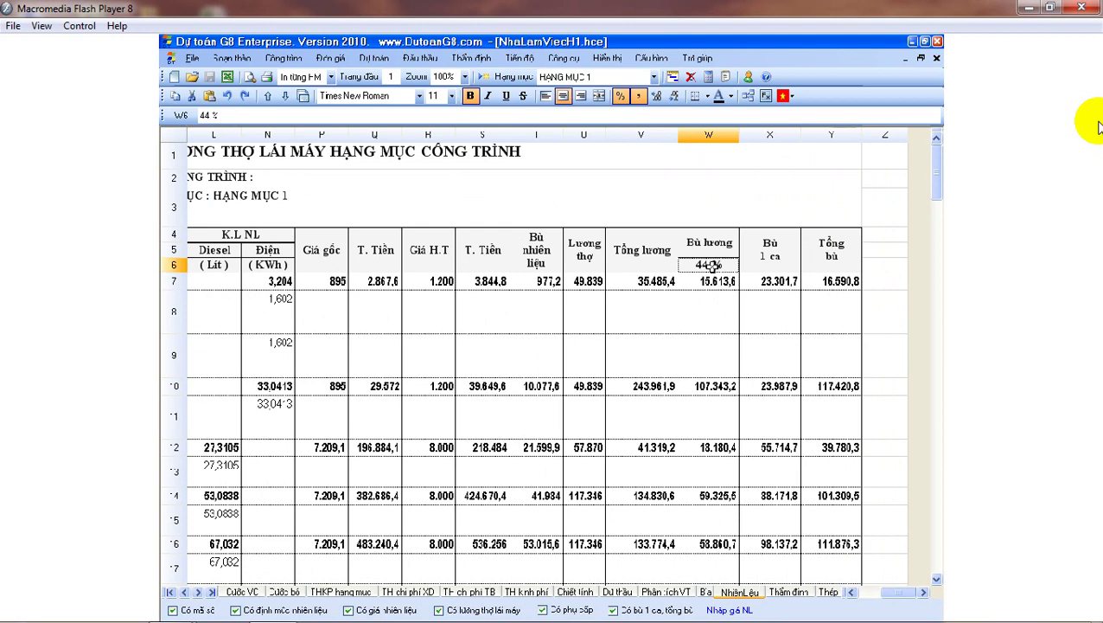
left_click(709, 281)
left_click(707, 265)
left_click(711, 283)
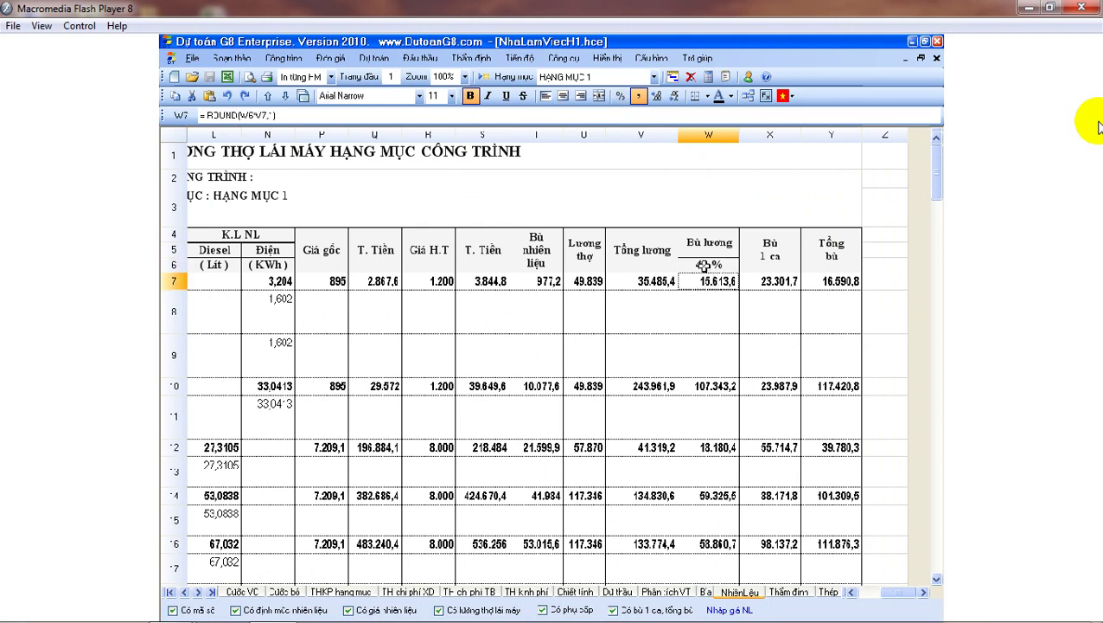
left_click_drag(705, 266, 707, 284)
left_click(707, 283)
left_click(714, 301)
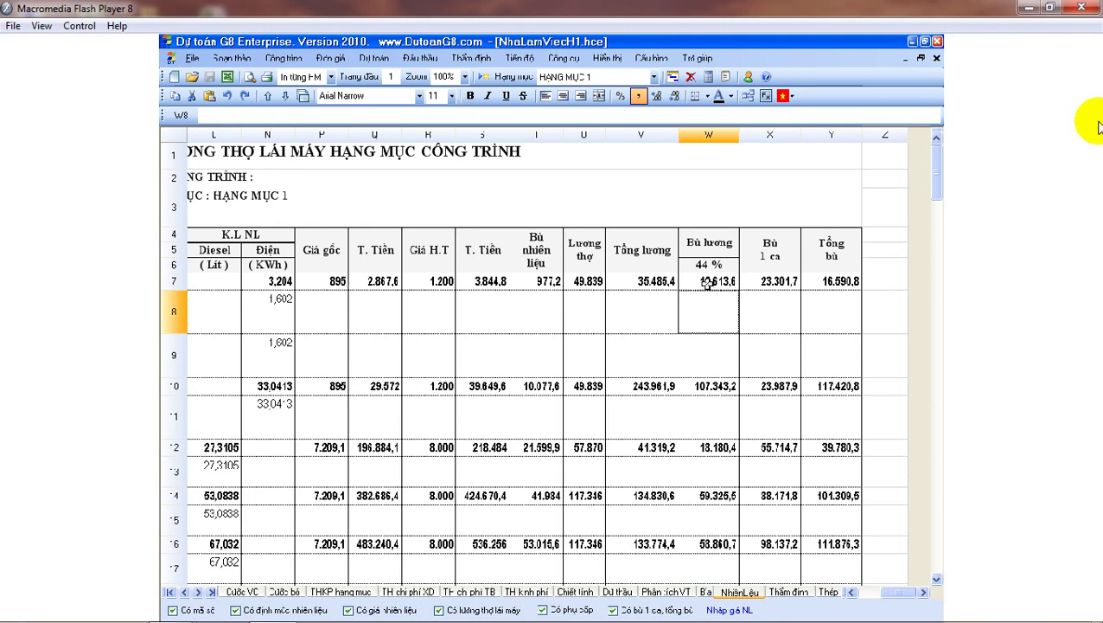
Set the Bù lương percentage in the table header to 57 %.
left_click(707, 283)
left_click(706, 264)
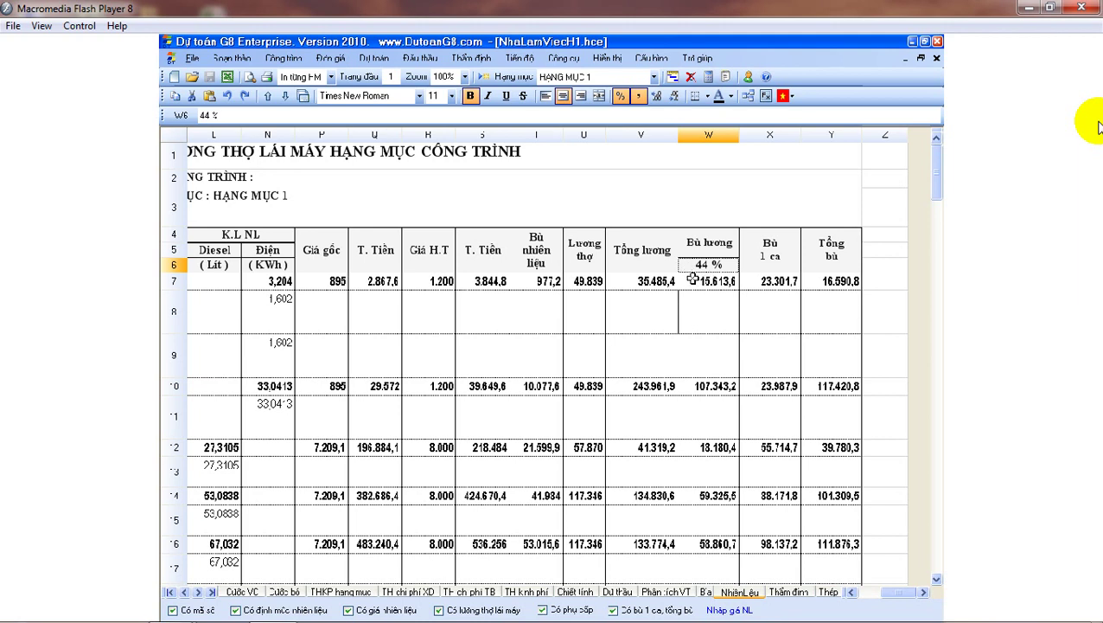
type("57,")
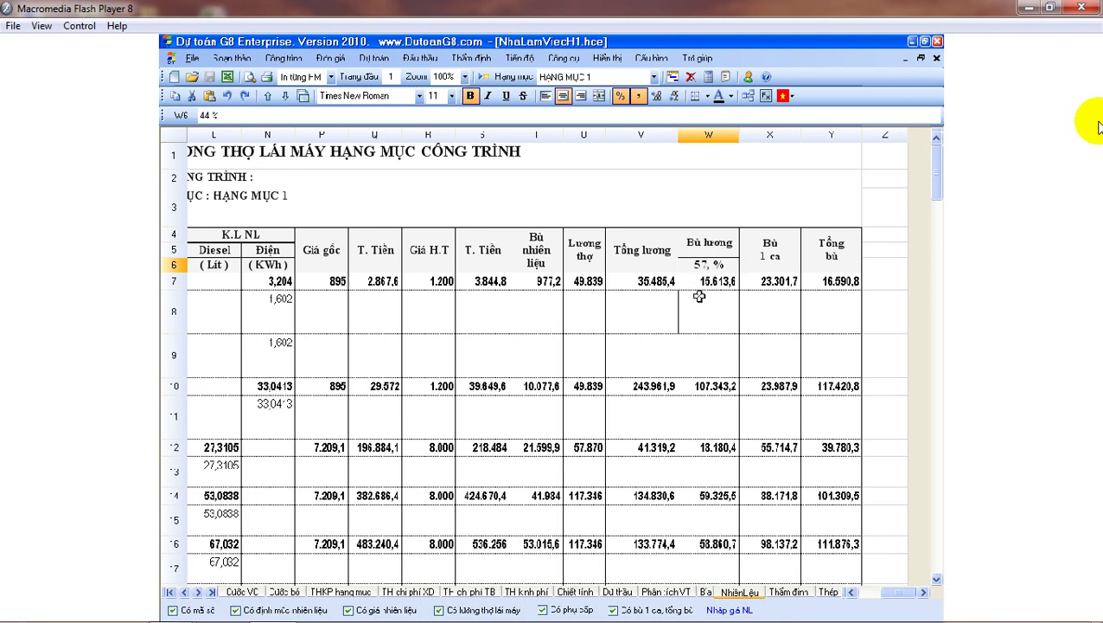
key("Return")
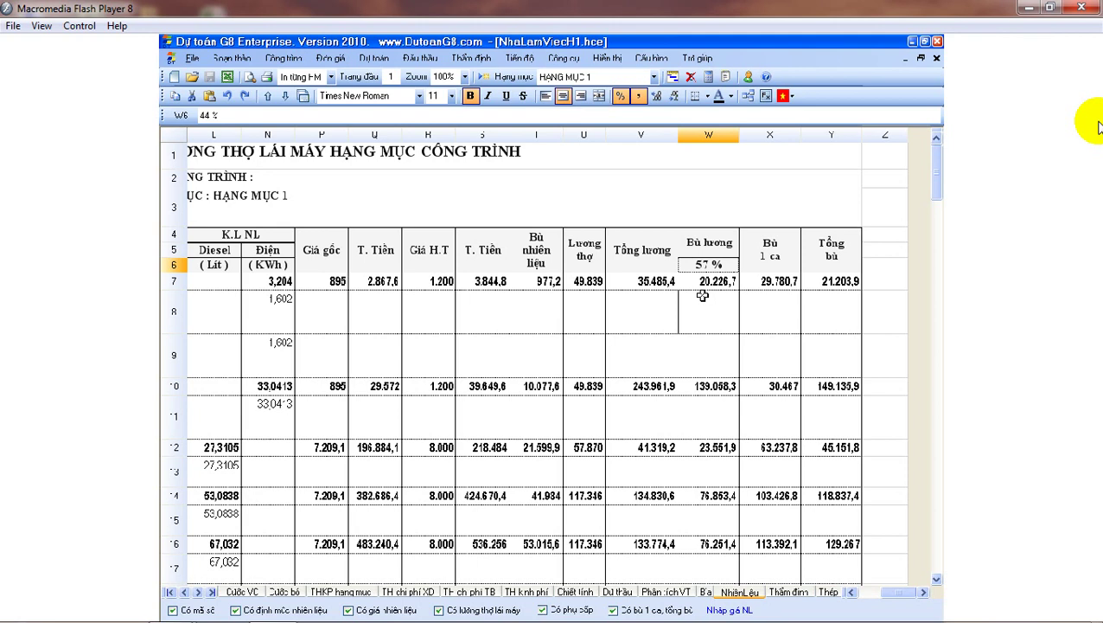
Review the recalculated Bù lương, Bù 1 ca and Tổng bù values in the machine rows.
left_click(702, 295)
left_click_drag(708, 278, 707, 543)
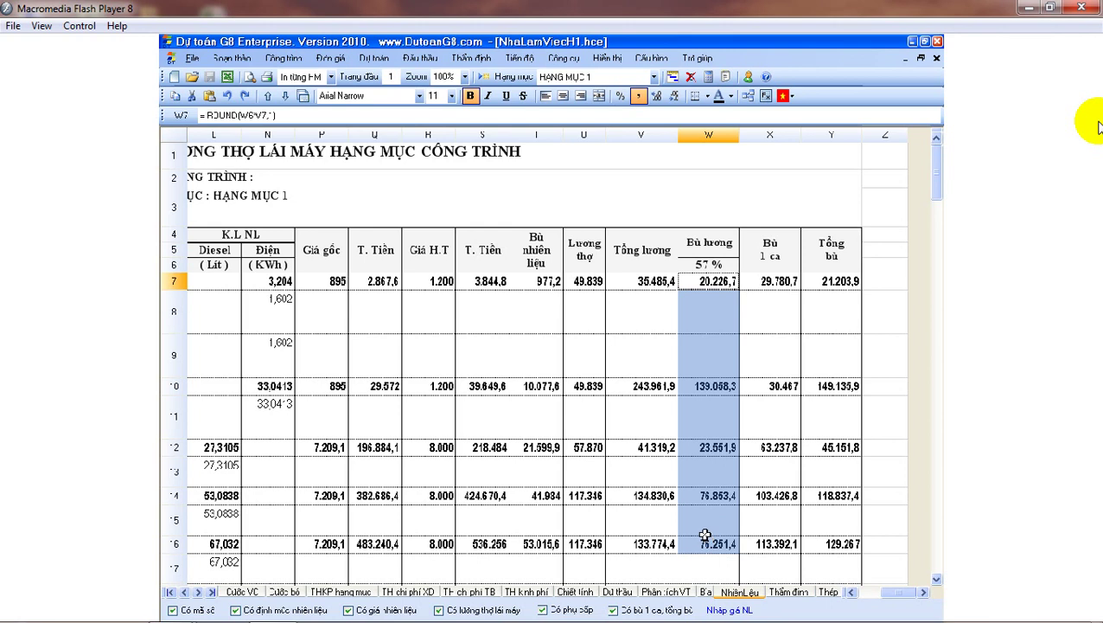
left_click_drag(768, 282, 774, 397)
left_click(768, 287)
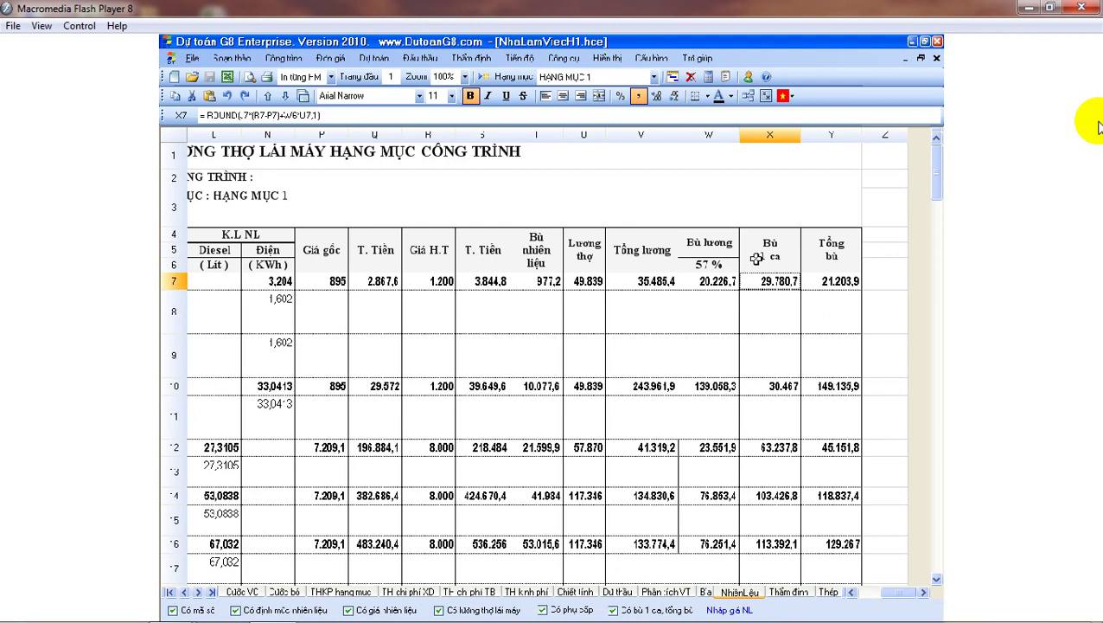
left_click(834, 280)
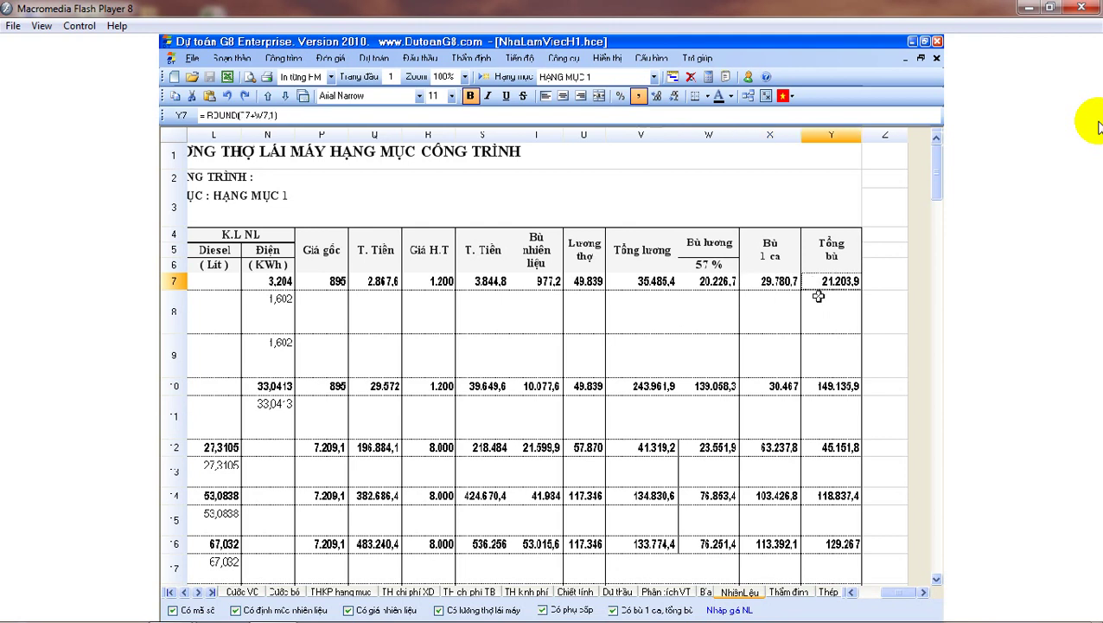
left_click(770, 285)
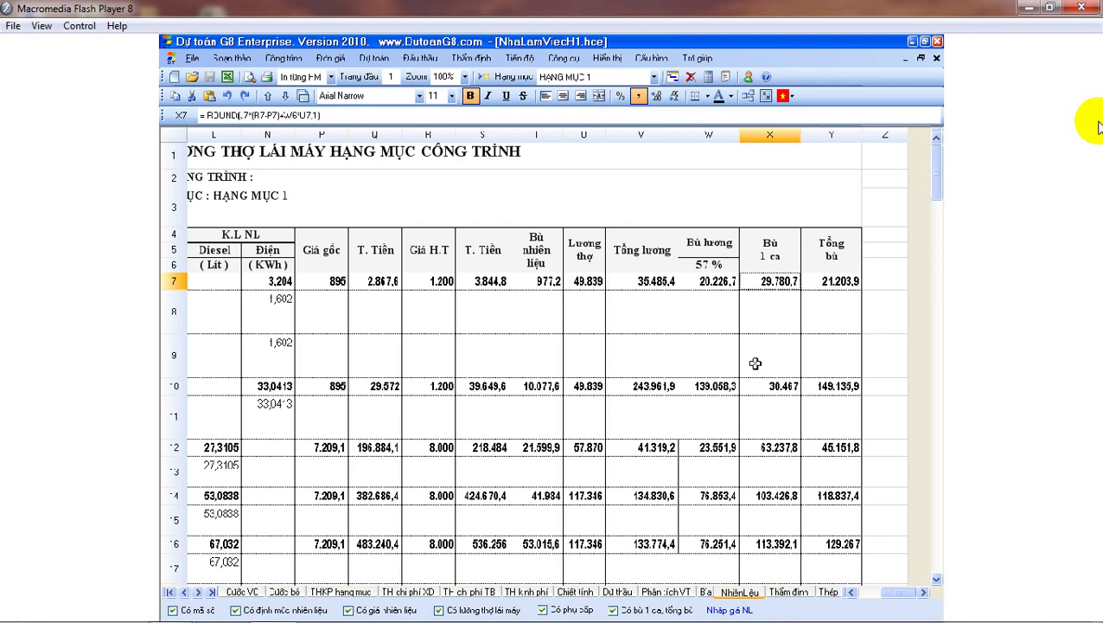
Check the Bù lương formula of the second machine and the Bù 1 ca formulas of the first two machines.
left_click(706, 389)
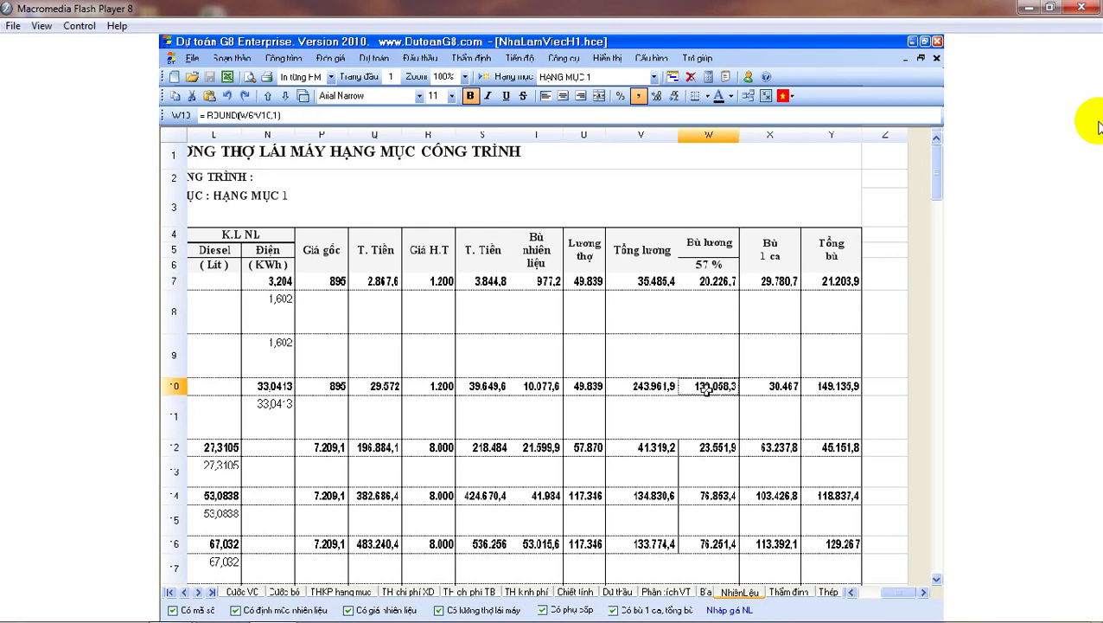
left_click(774, 136)
left_click(770, 281)
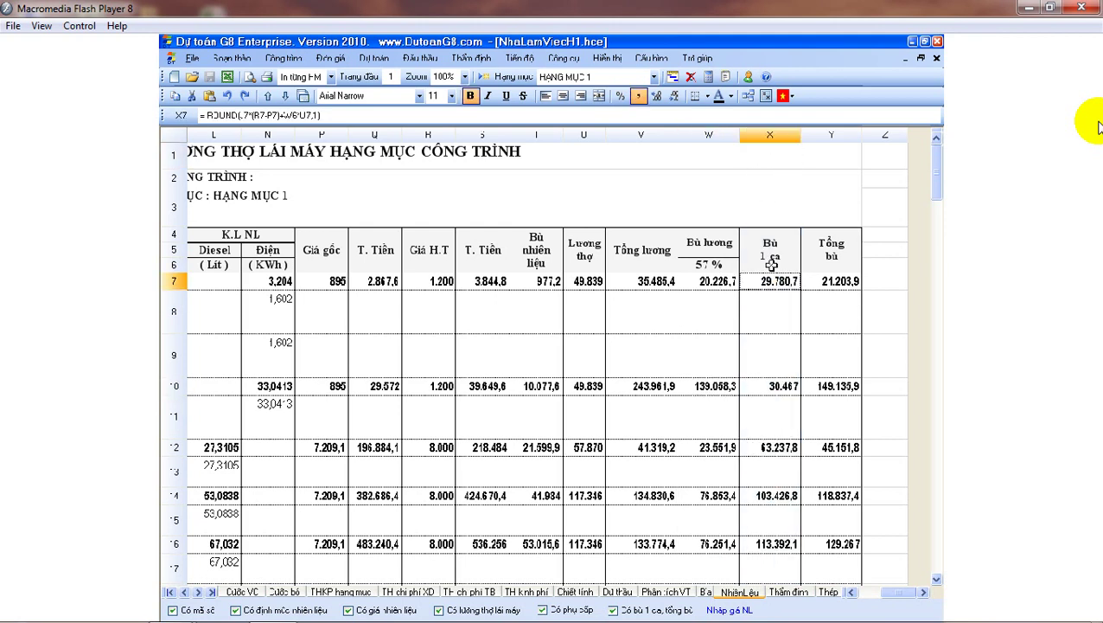
left_click(777, 386)
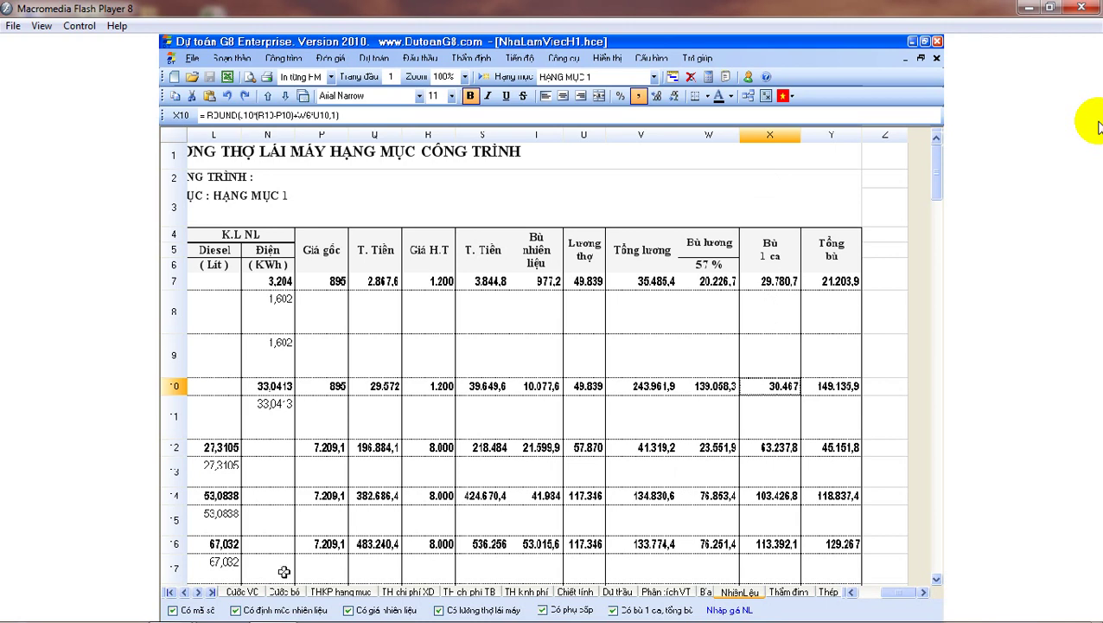
Display the Tổng hợp VT sheet in the form 6.) Bảng giá hiện trường.
left_click(184, 591)
left_click(184, 592)
left_click(184, 591)
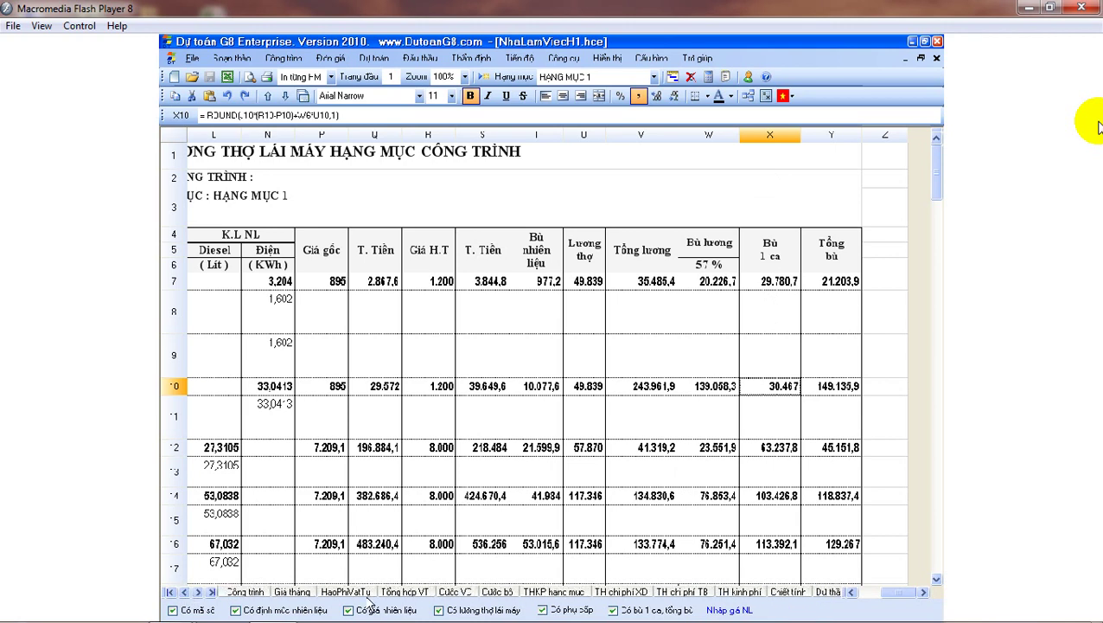
left_click(406, 592)
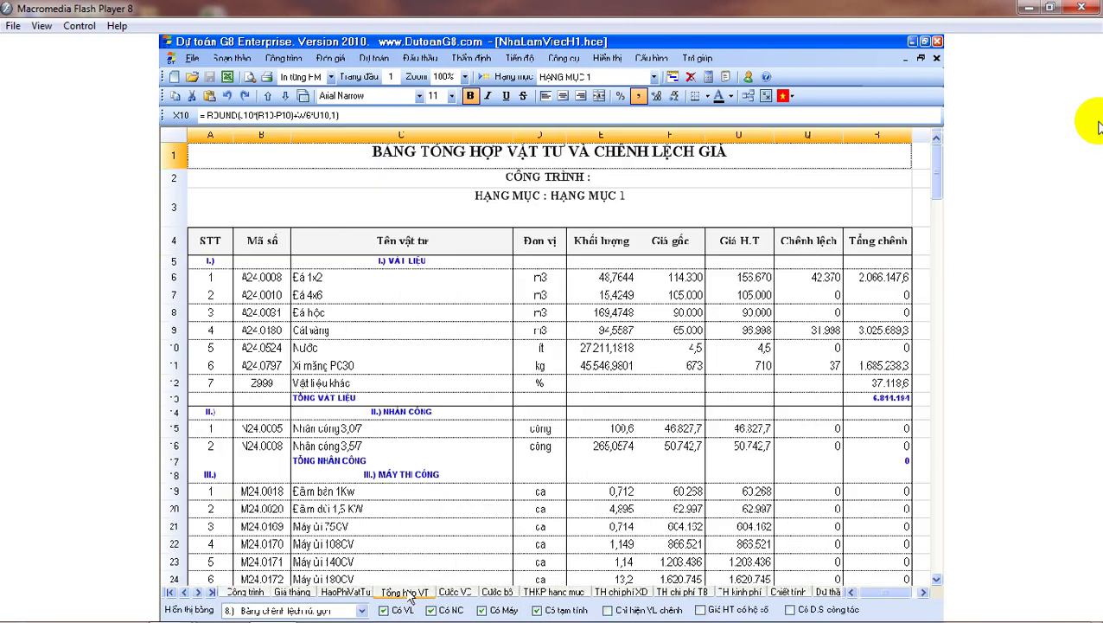
left_click(379, 512)
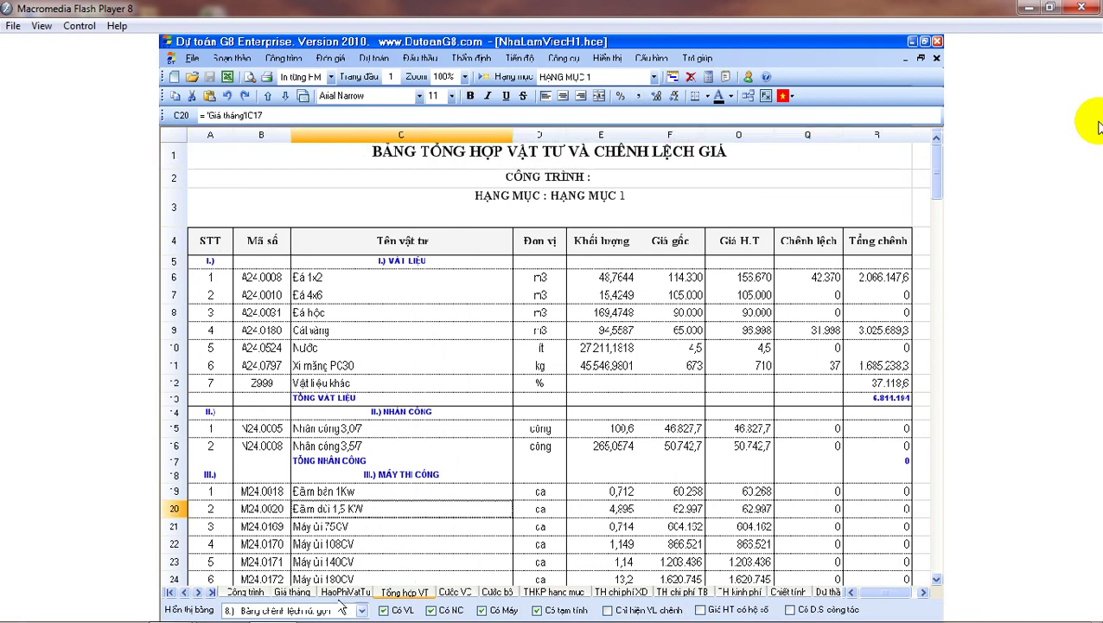
left_click(361, 610)
left_click(297, 549)
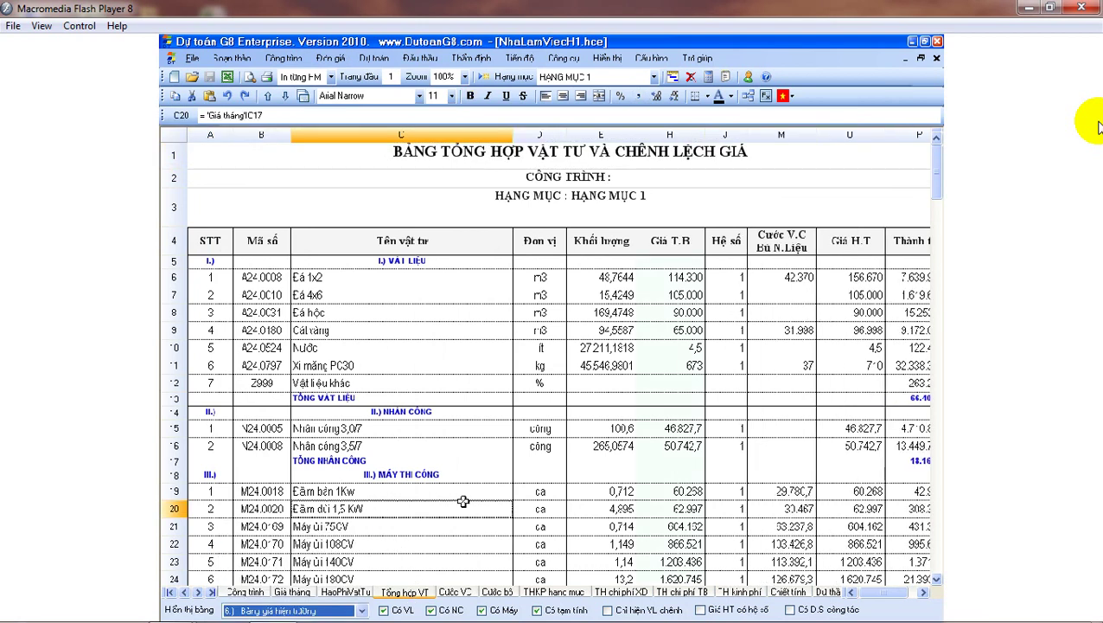
Examine the Cước V.C Bù N.Liệu column of the Tổng hợp VT sheet for the material rows Đá 1x2 to Vật liệu khác.
left_click(722, 445)
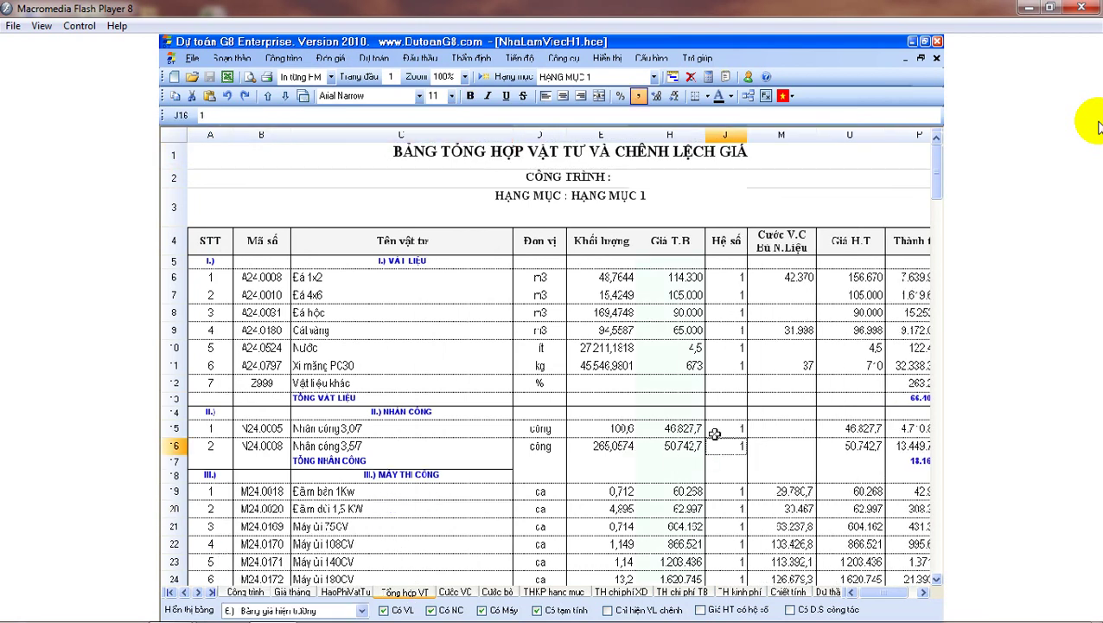
left_click(783, 136)
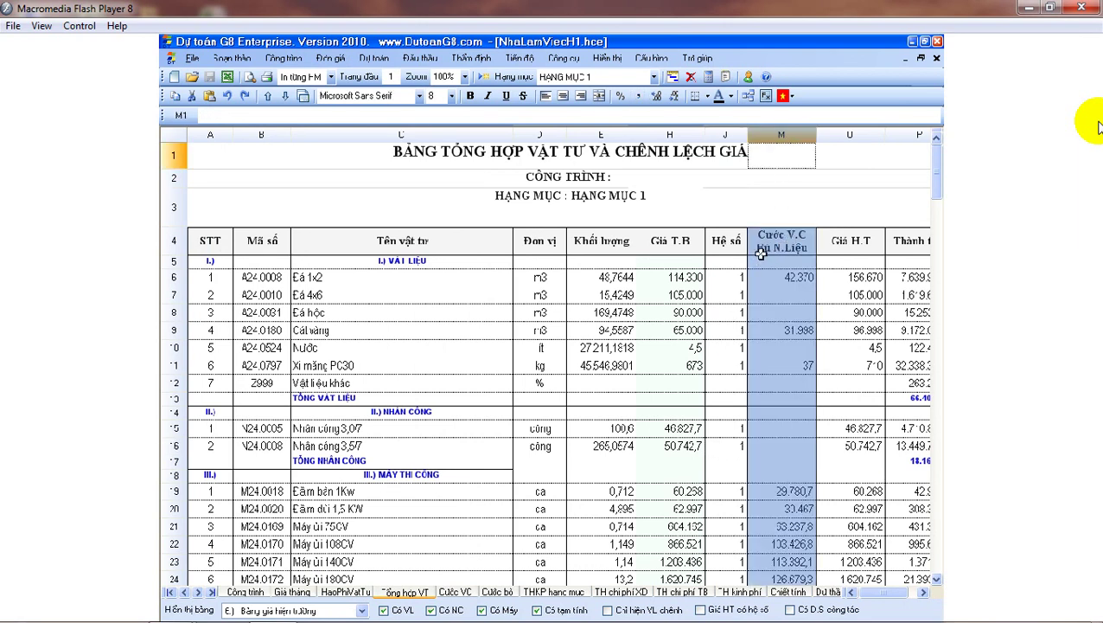
left_click(447, 320)
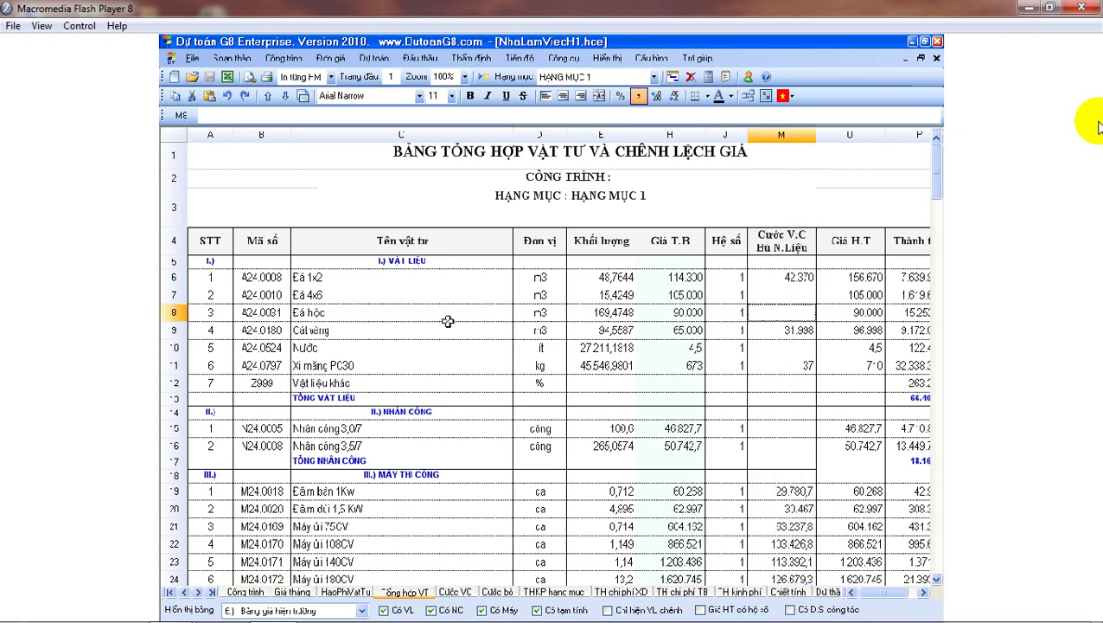
left_click_drag(345, 276, 708, 402)
left_click_drag(789, 279, 806, 386)
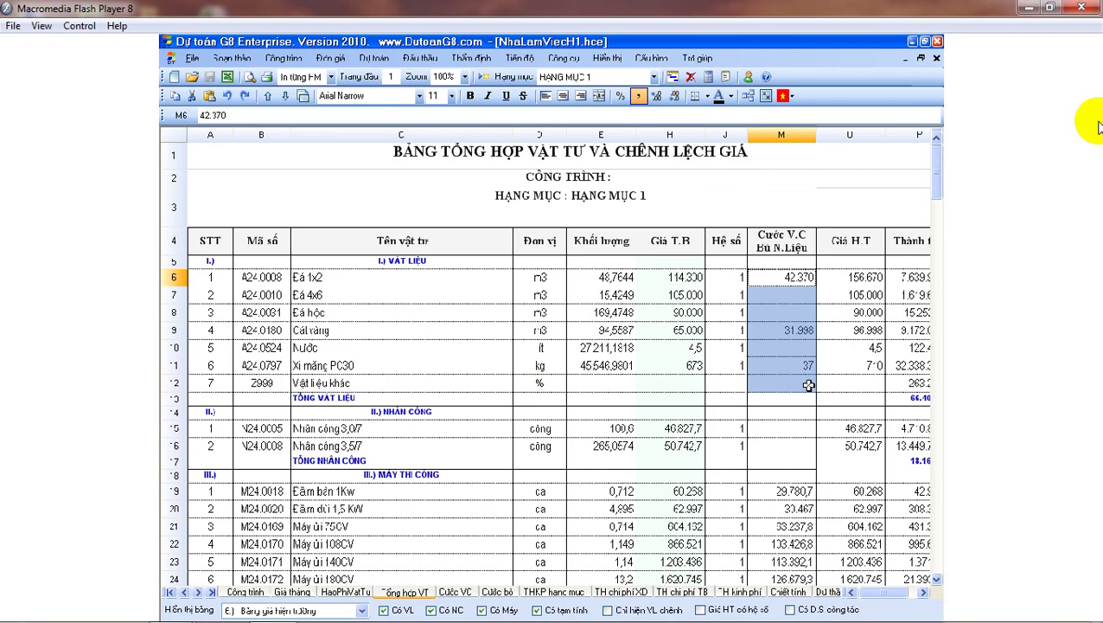
scroll(808, 385, "down", 2)
scroll(808, 386, "up", 2)
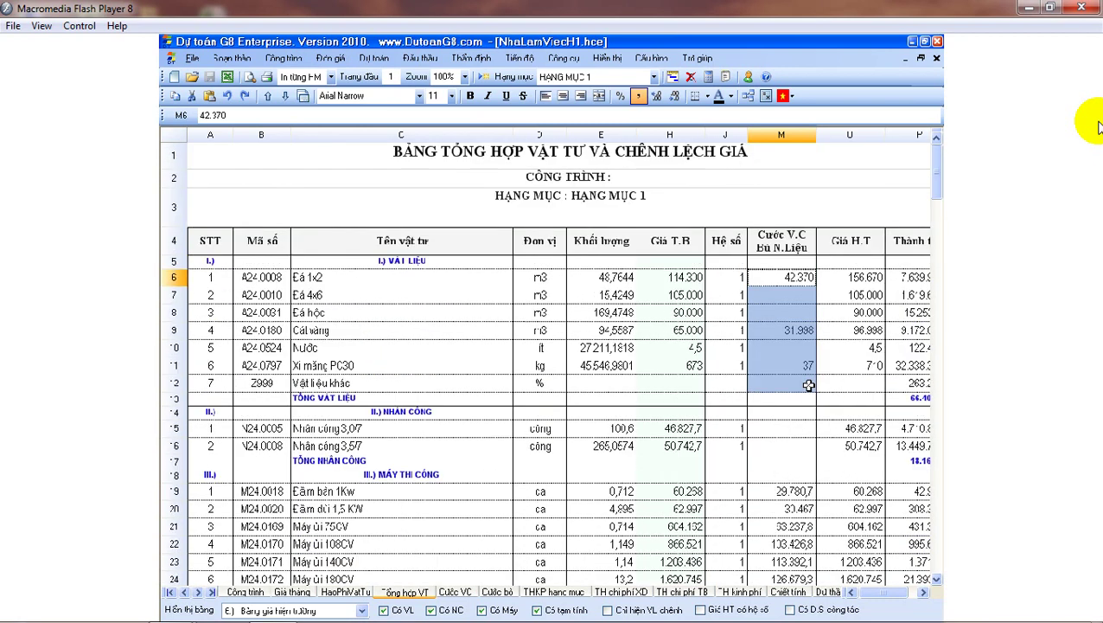
Examine the Cước V.C Bù N.Liệu values of the machines from Đầm bàn 1Kw to Máy trộn bê tông 250l.
left_click_drag(787, 491, 789, 543)
scroll(789, 518, "down", 2)
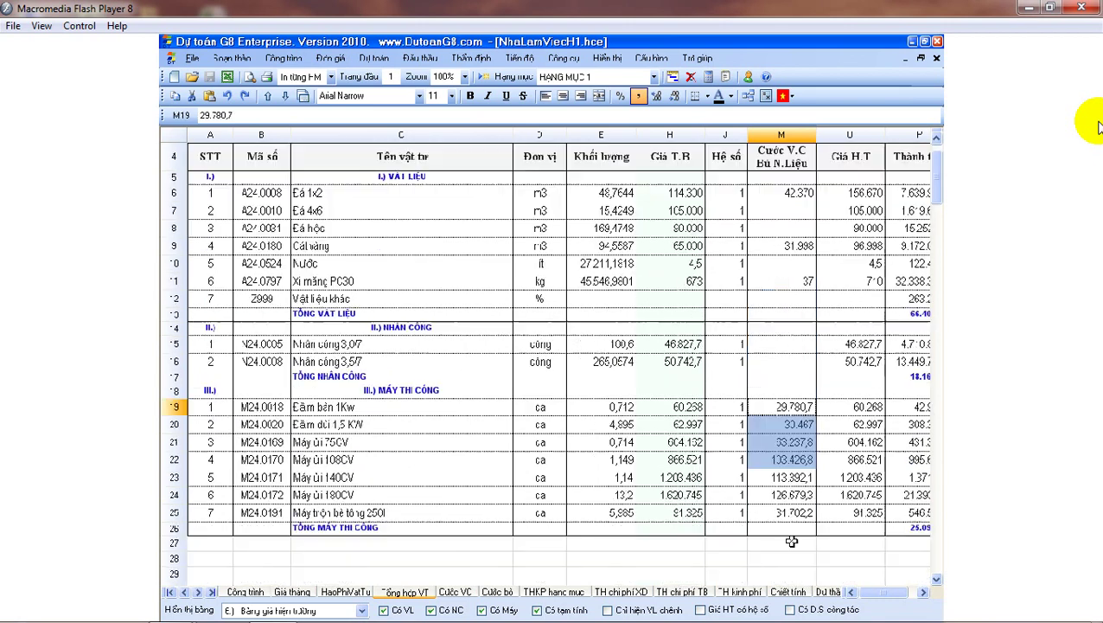
left_click_drag(788, 350, 793, 451)
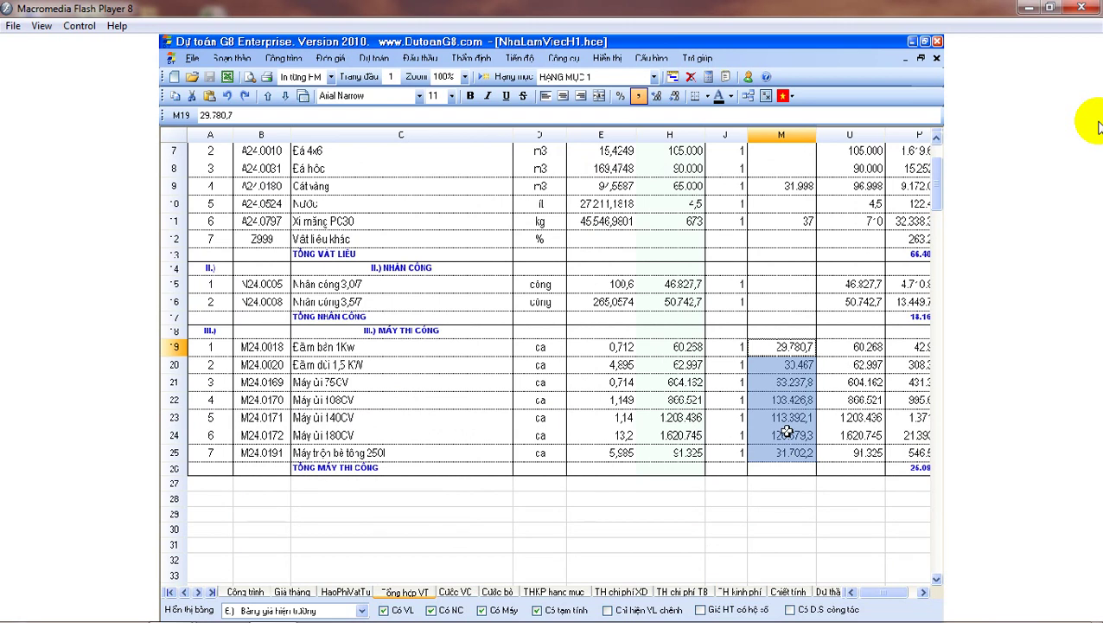
left_click_drag(787, 348, 789, 448)
left_click(789, 346)
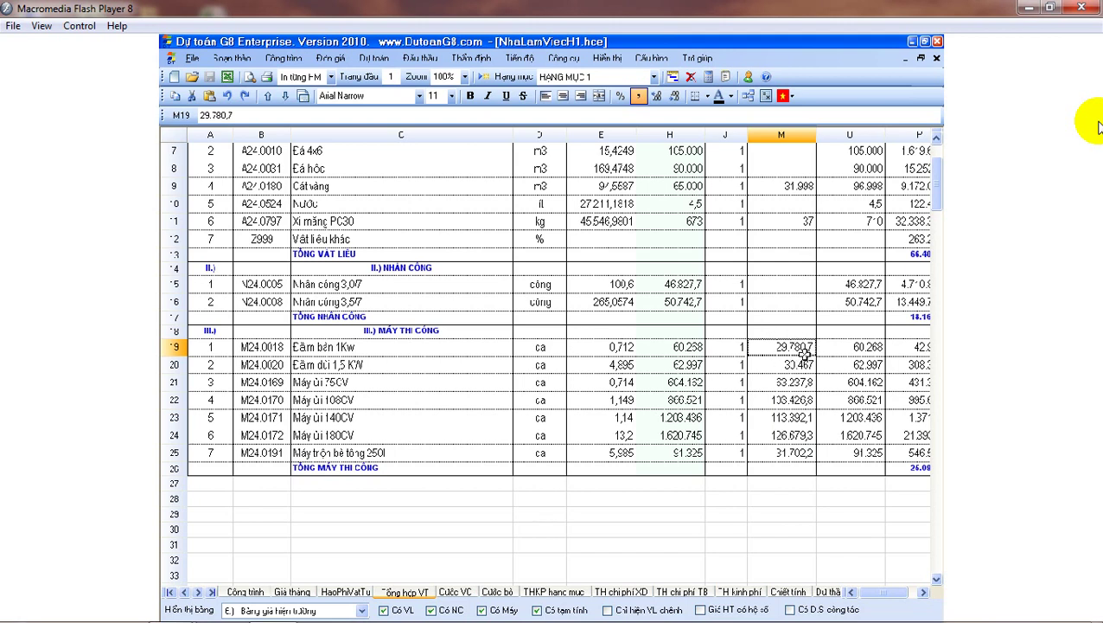
Check the Bù 1 ca formula of Đầm bàn 1Kw on the NhiênLiệu sheet as the source of its compensation value.
left_click(198, 592)
left_click(198, 592)
left_click(198, 592)
left_click(794, 592)
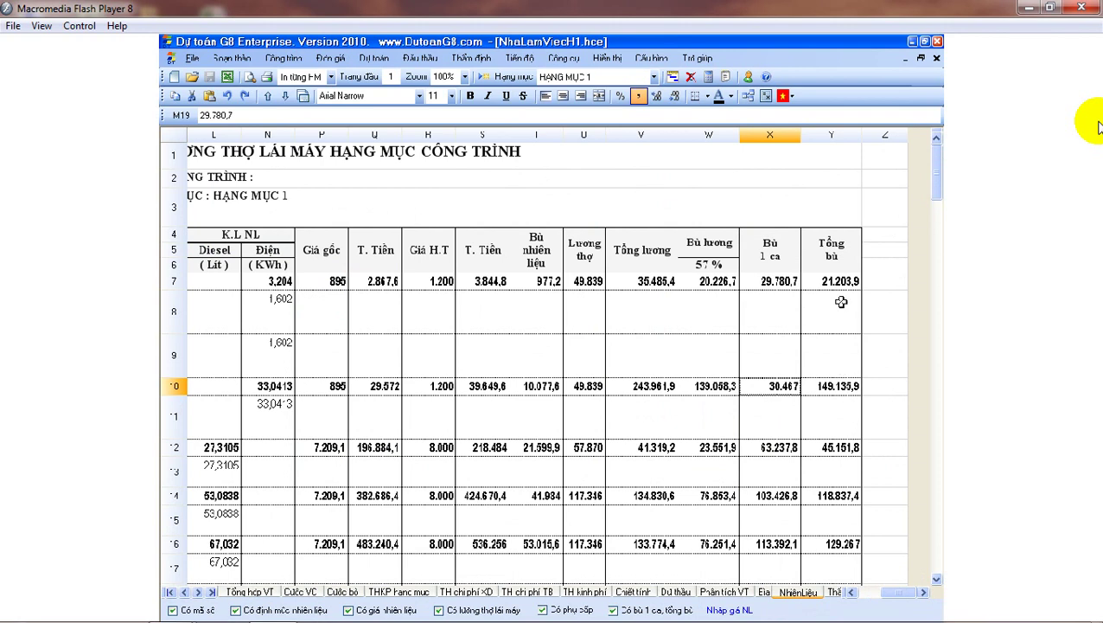
left_click(775, 280)
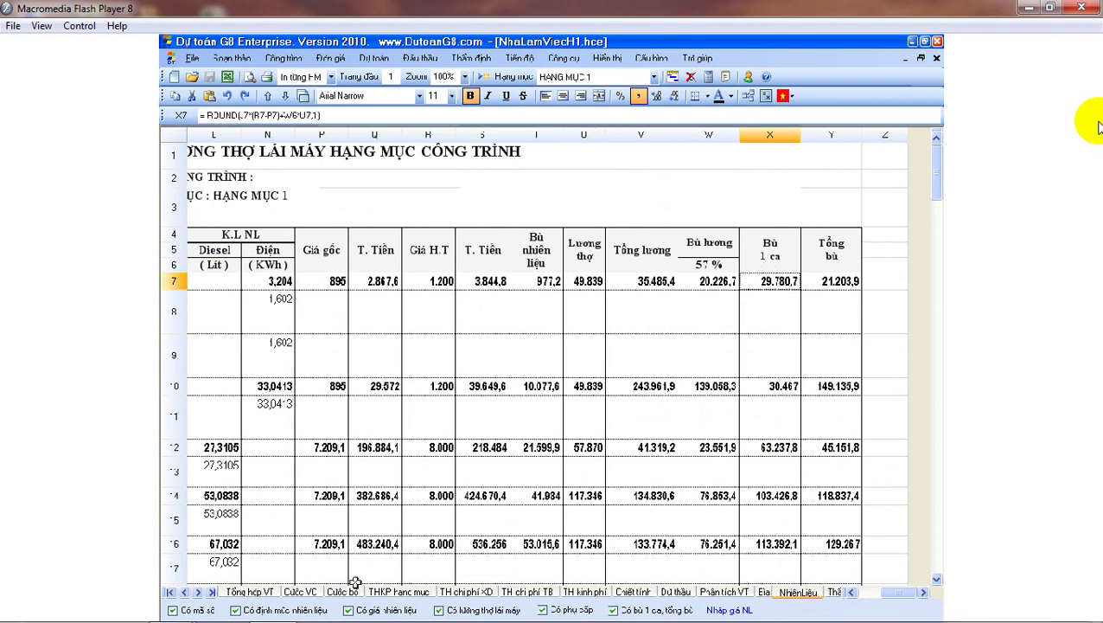
Compare the machines' Cước V.C Bù N.Liệu values with their Giá T.B values on the Tổng hợp VT sheet.
left_click(251, 592)
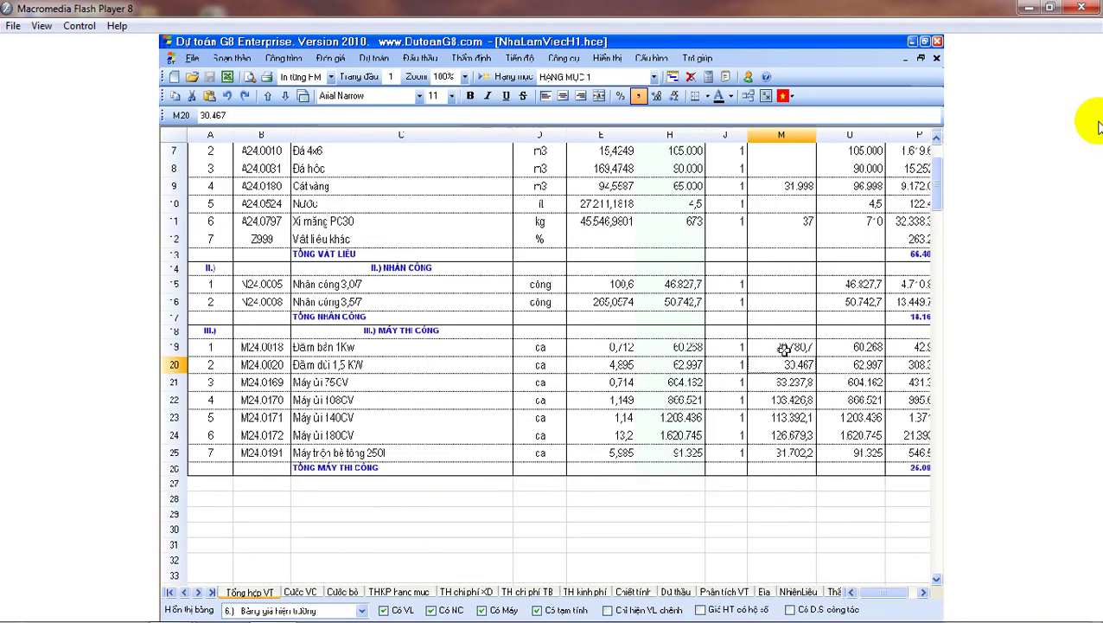
scroll(794, 413, "up", 1)
scroll(792, 433, "up", 1)
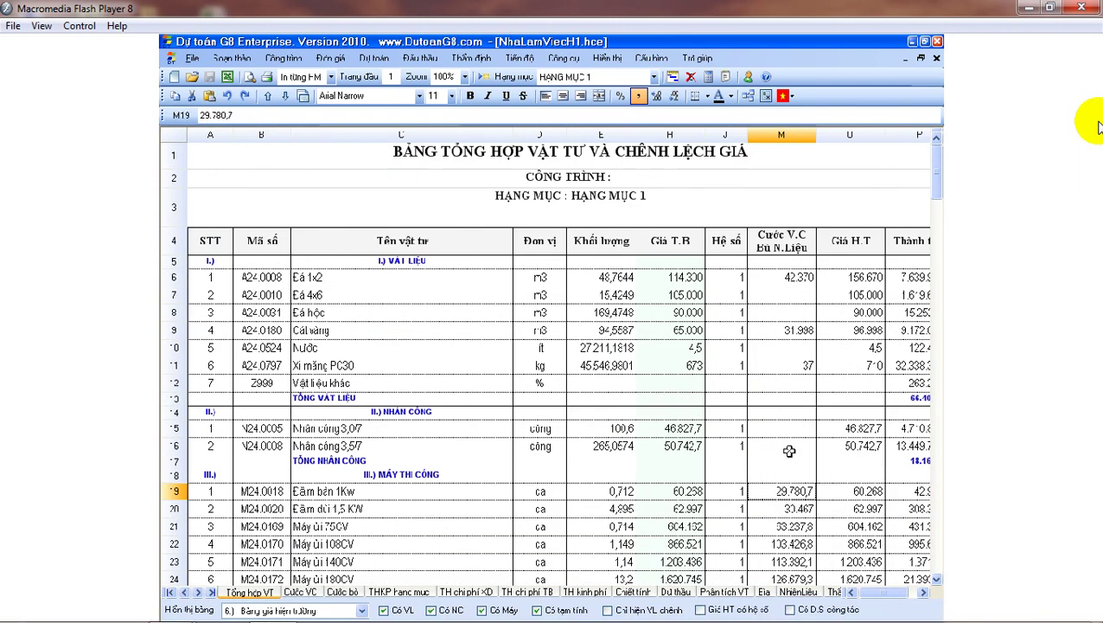
scroll(786, 472, "down", 1)
left_click_drag(797, 405, 790, 514)
left_click_drag(687, 406, 683, 512)
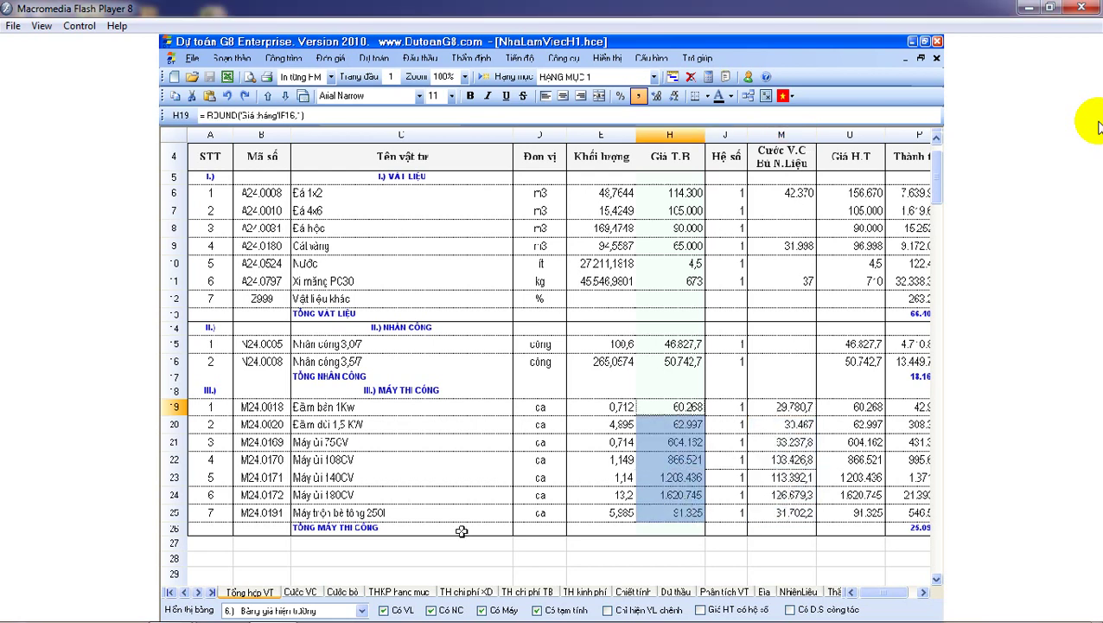
Examine the Giá tháng values of all machine rows on the Giá tháng sheet.
left_click(186, 593)
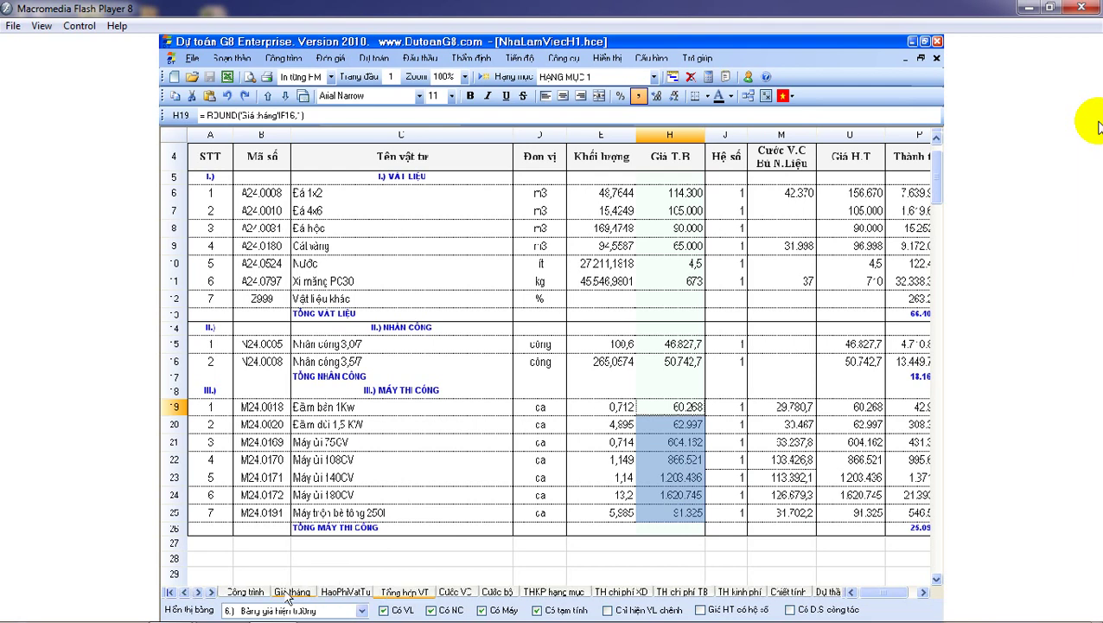
left_click(291, 593)
left_click_drag(679, 434, 677, 537)
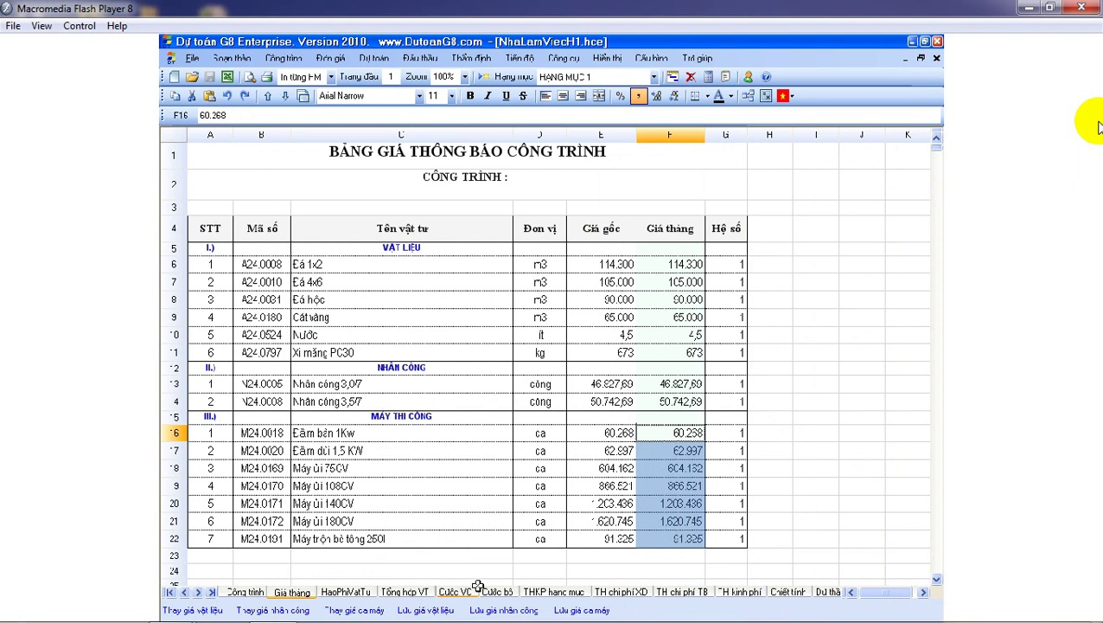
Review the Giá T.B and Cước V.C Bù N.Liệu values of the machine rows back on the Tổng hợp VT sheet.
left_click(405, 592)
left_click_drag(683, 412, 674, 510)
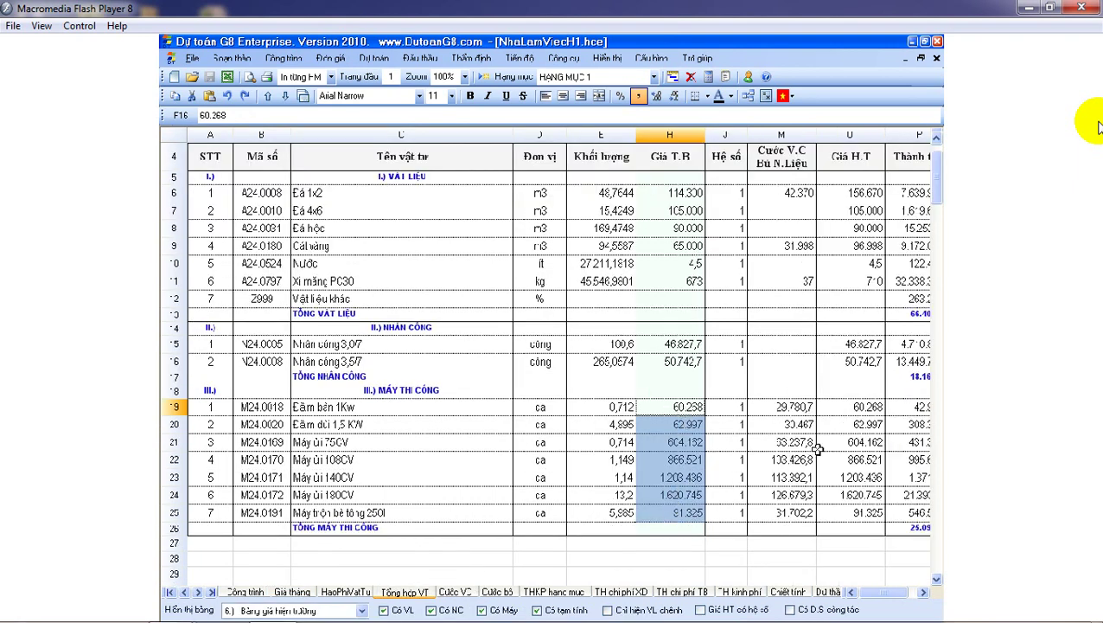
left_click_drag(791, 408, 797, 514)
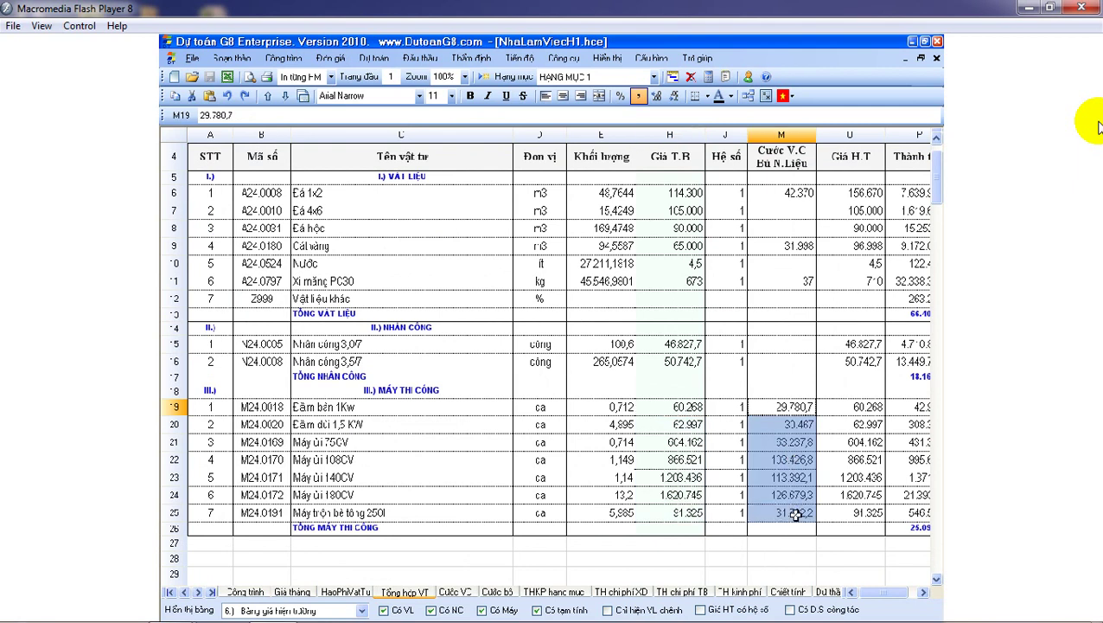
left_click(785, 477)
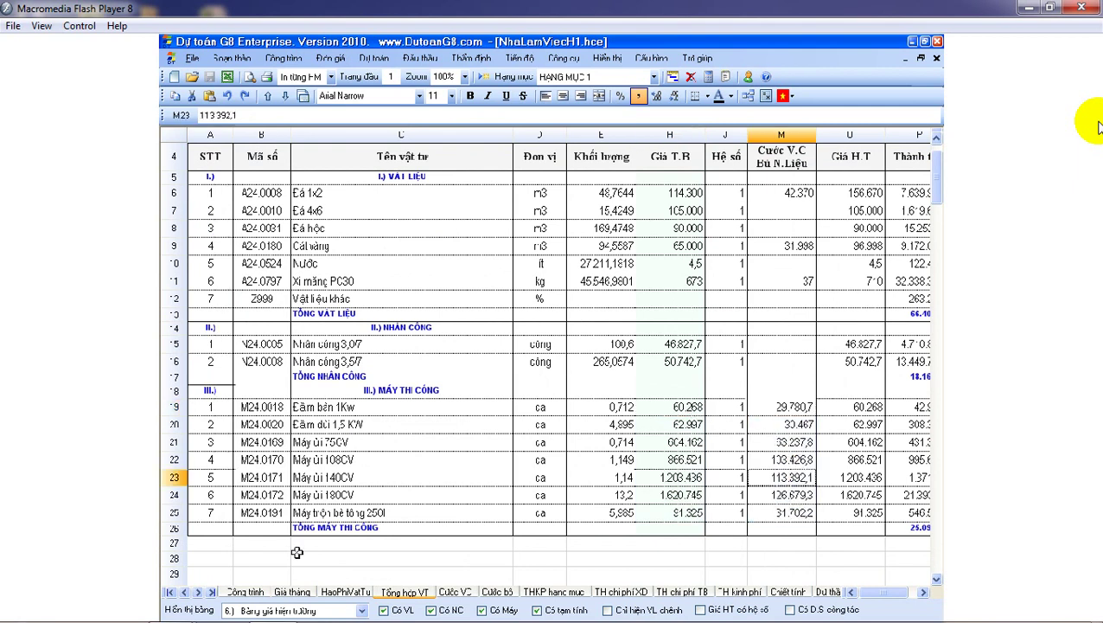
Compare the machines' Giá tháng values with their Giá gốc values on the Giá tháng sheet.
left_click(292, 592)
left_click(672, 463)
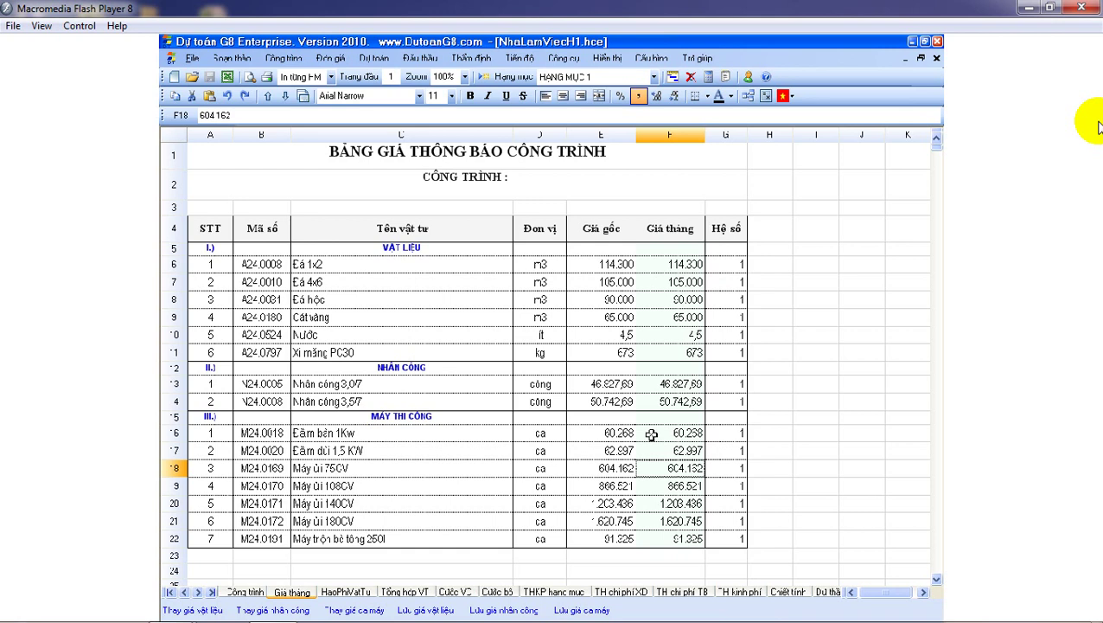
left_click_drag(663, 432, 663, 536)
left_click_drag(622, 436, 615, 537)
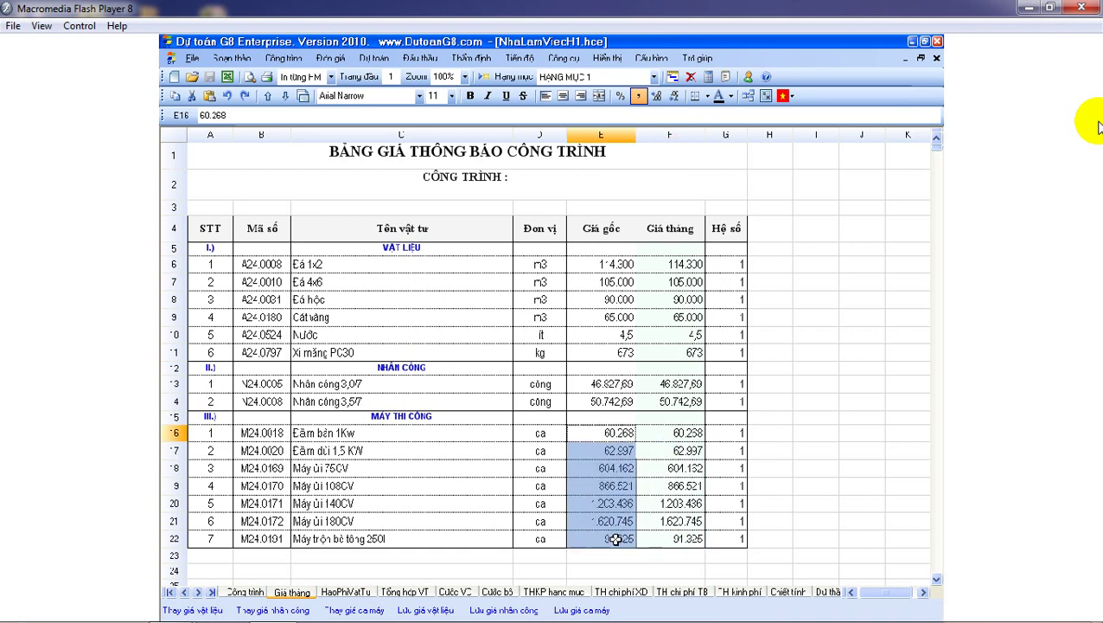
left_click(664, 538)
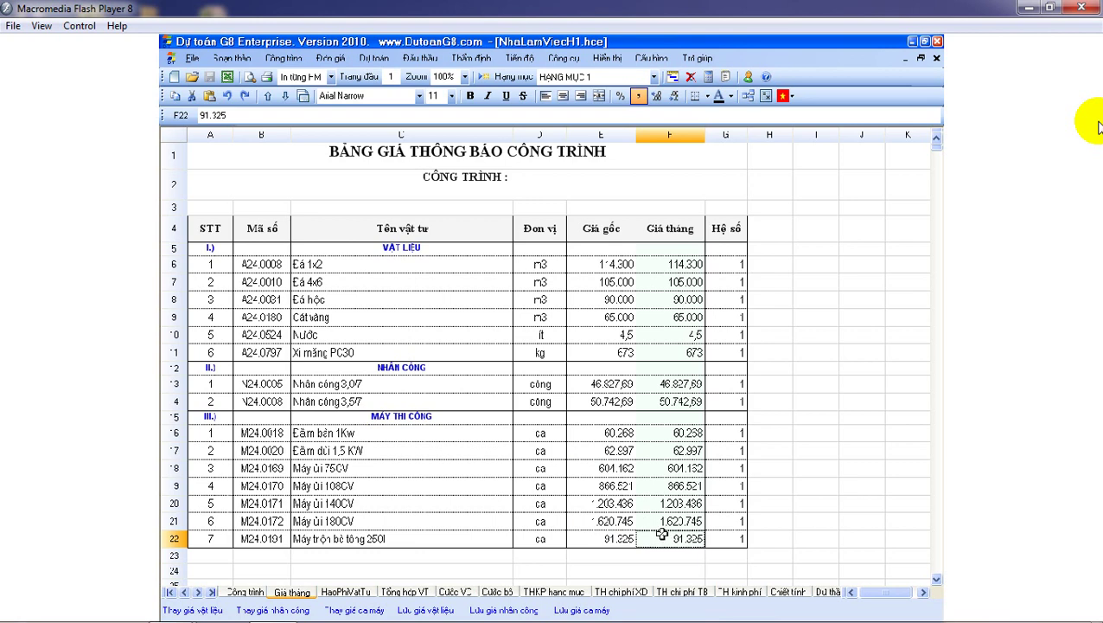
left_click(673, 432)
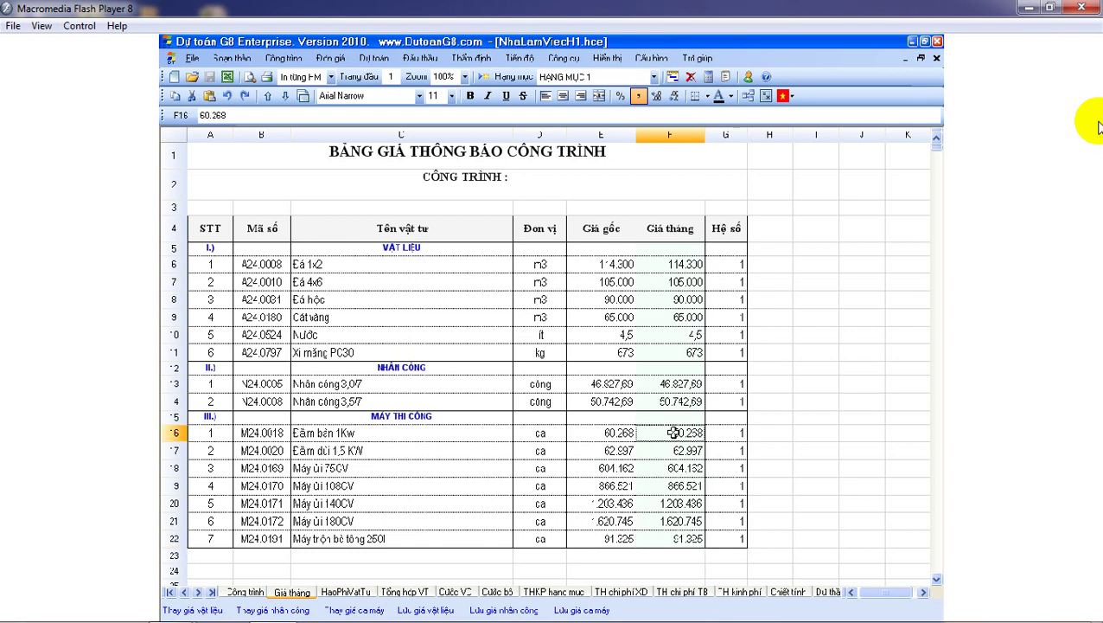
Review the Giá tháng values of the material rows and the machine rows.
left_click_drag(682, 263, 673, 354)
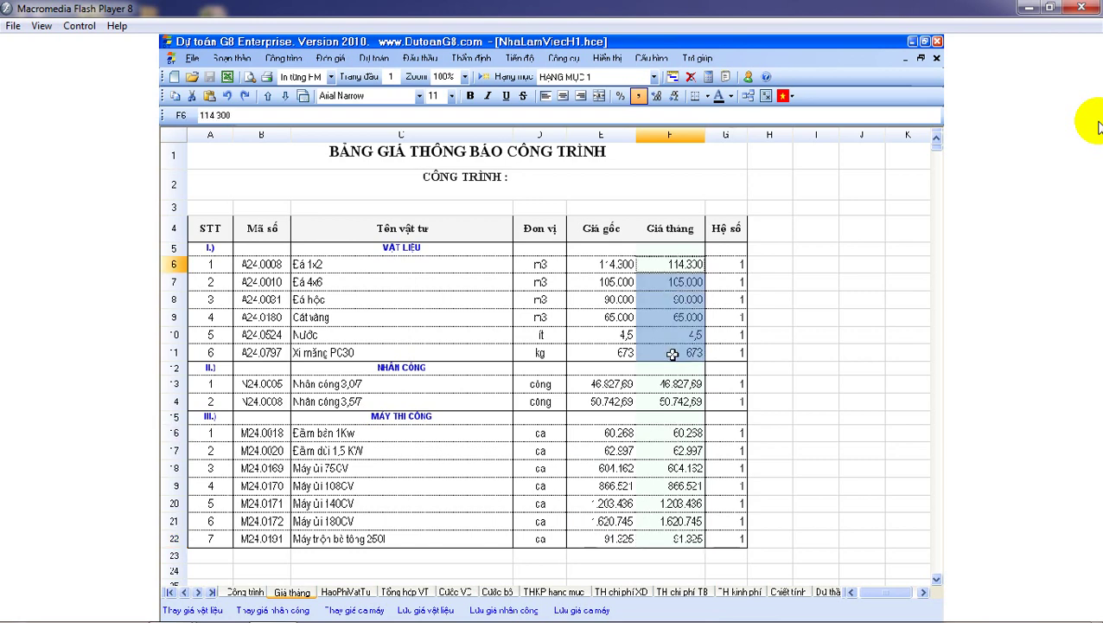
left_click_drag(678, 433, 682, 538)
left_click(681, 485)
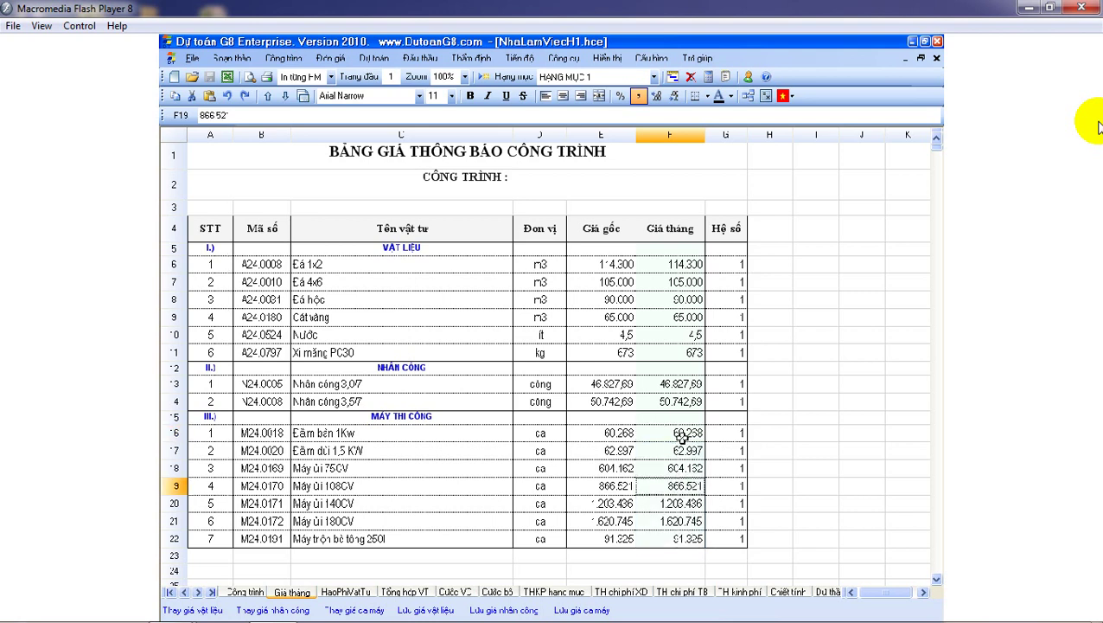
left_click(682, 435)
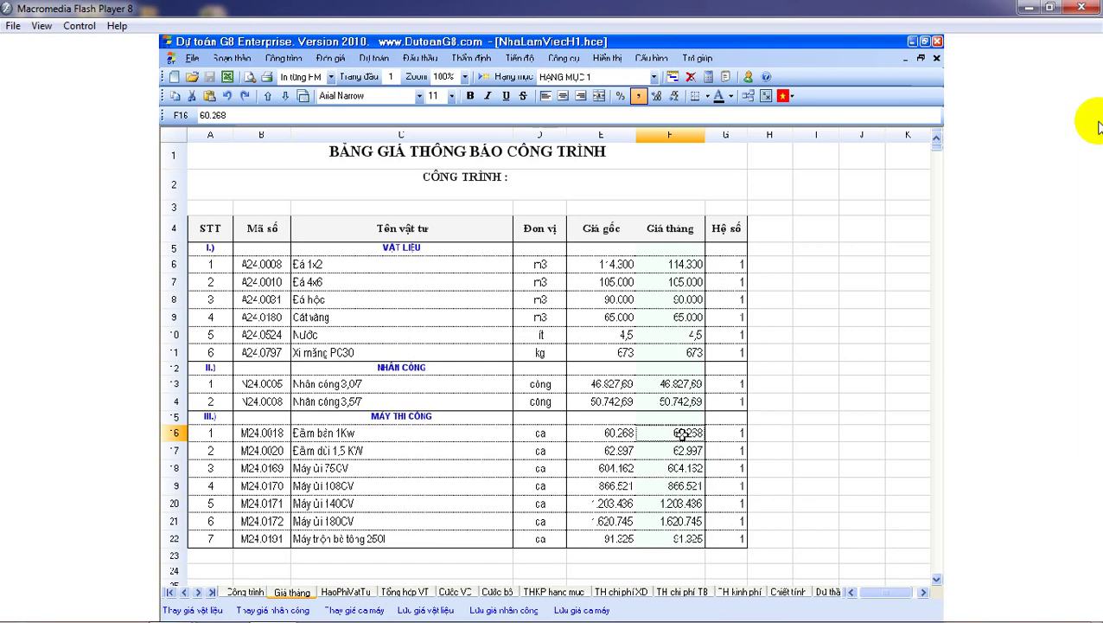
left_click_drag(669, 433, 665, 537)
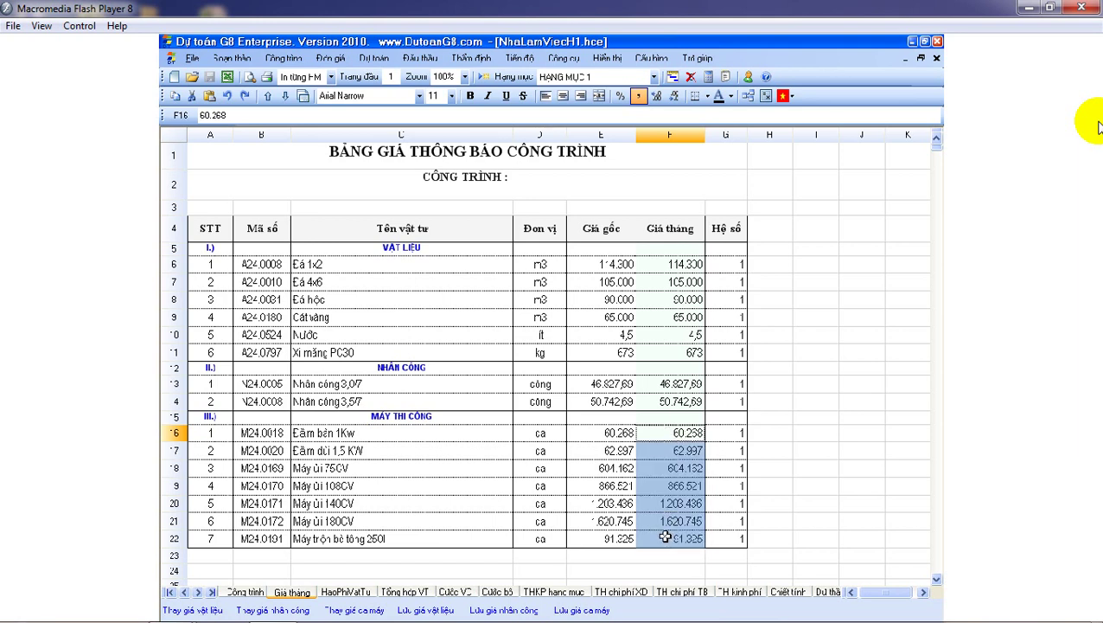
Select the Cước V.C Bù N.Liệu values of all seven machines on the Tổng hợp VT sheet for review.
left_click(407, 592)
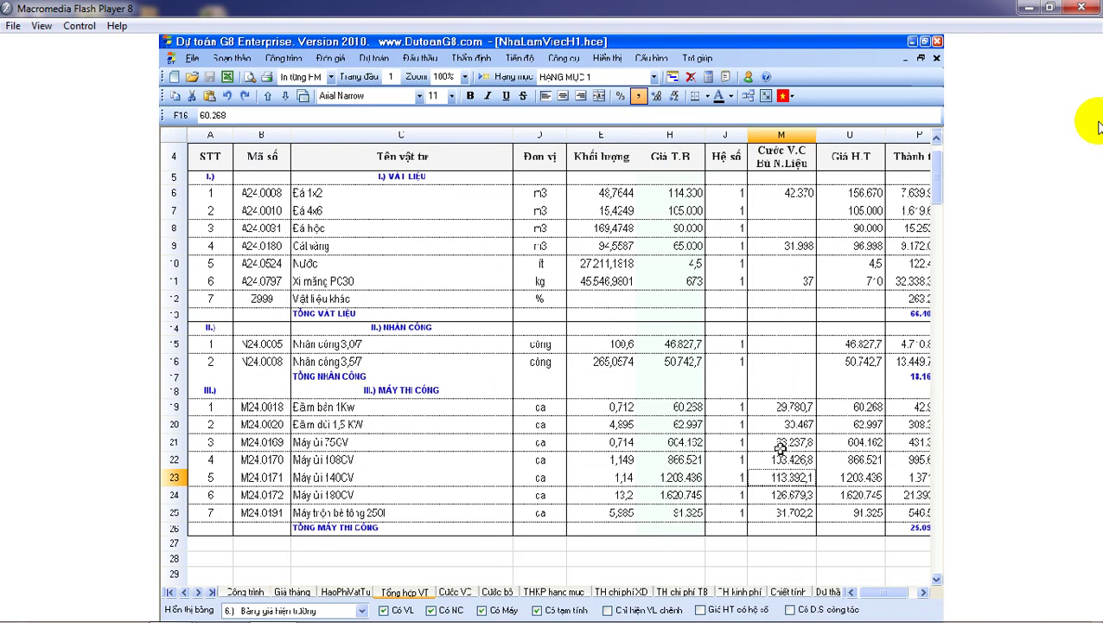
left_click_drag(782, 405, 790, 513)
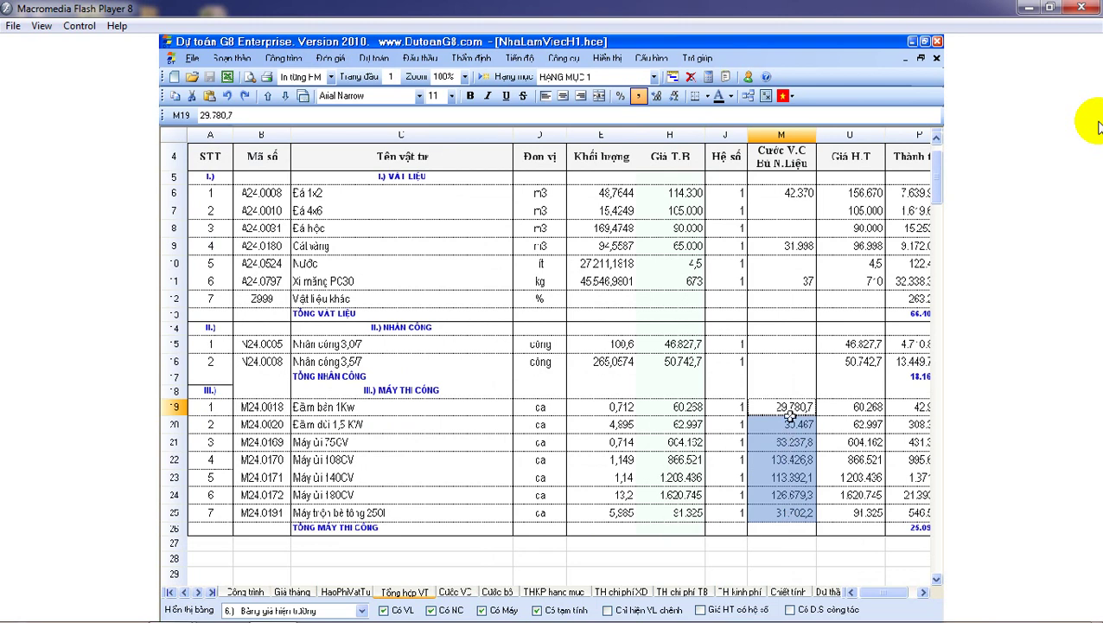
Review the Giá H.T values of the machine rows on the Tổng hợp VT sheet.
left_click_drag(865, 405, 856, 509)
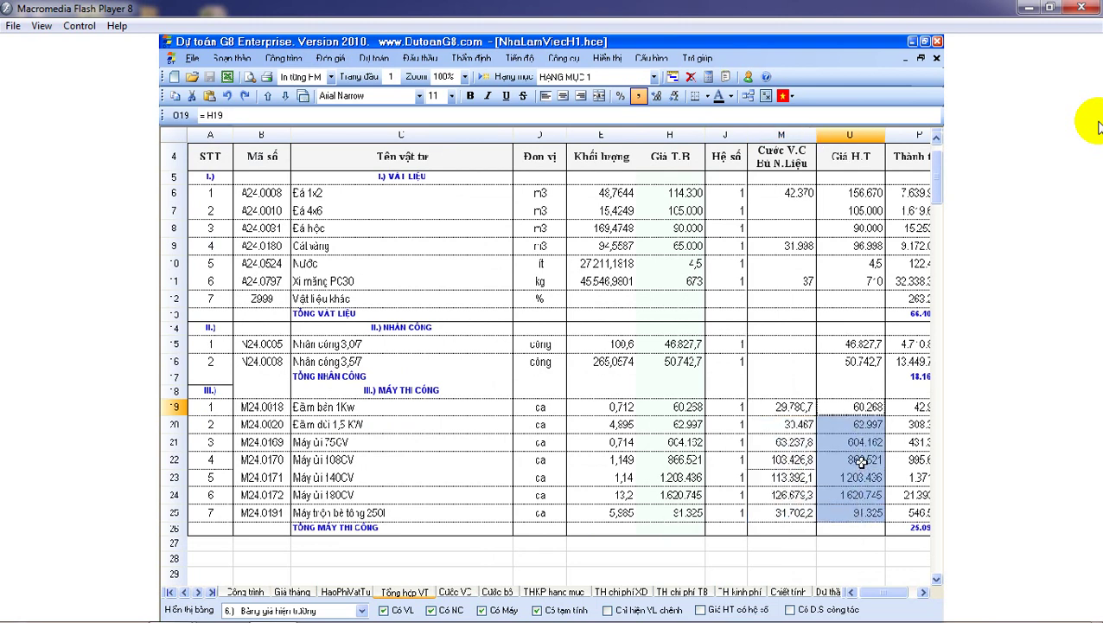
left_click(861, 411)
left_click(856, 442)
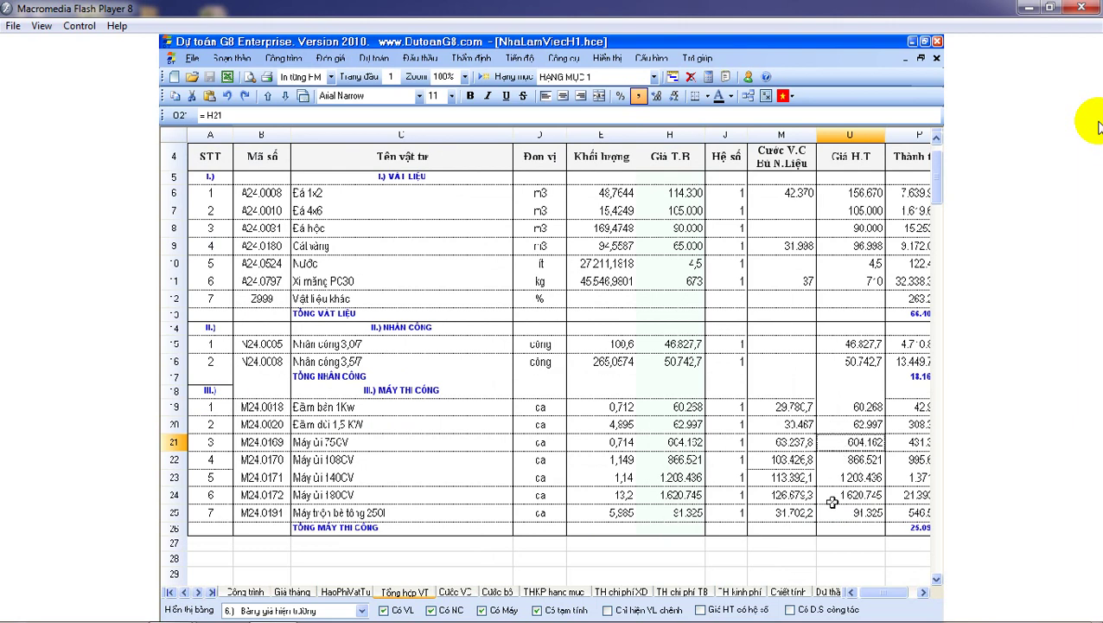
Examine the Chi phí Máy thi công rows, including Nhân hệ số riêng máy, on the THKP hạng mục sheet.
left_click(543, 593)
left_click(444, 472)
left_click(425, 428)
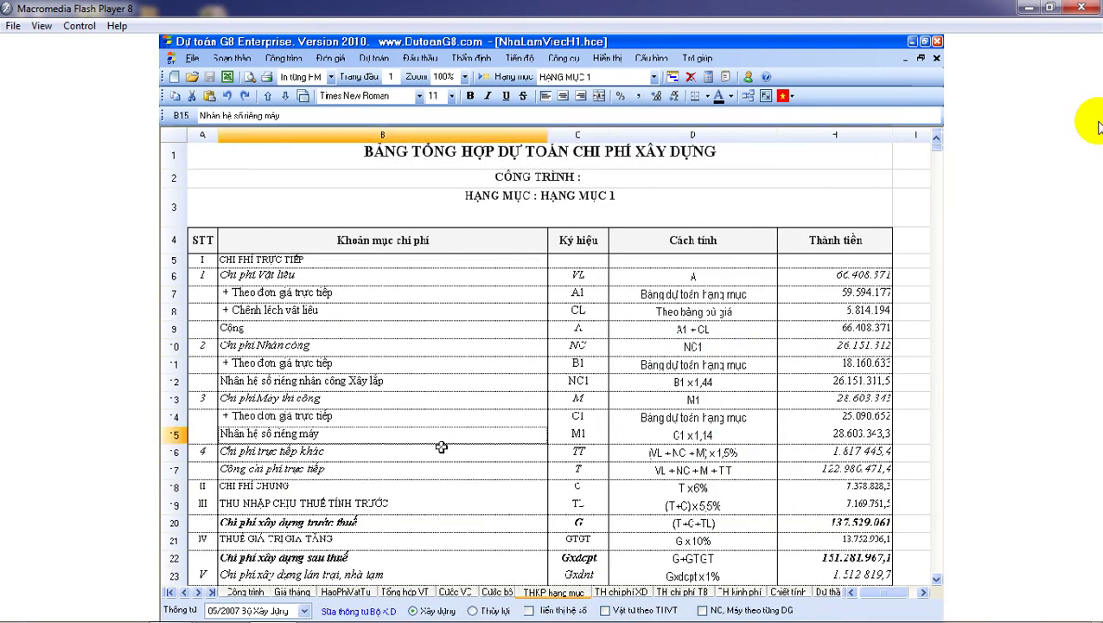
left_click(178, 401)
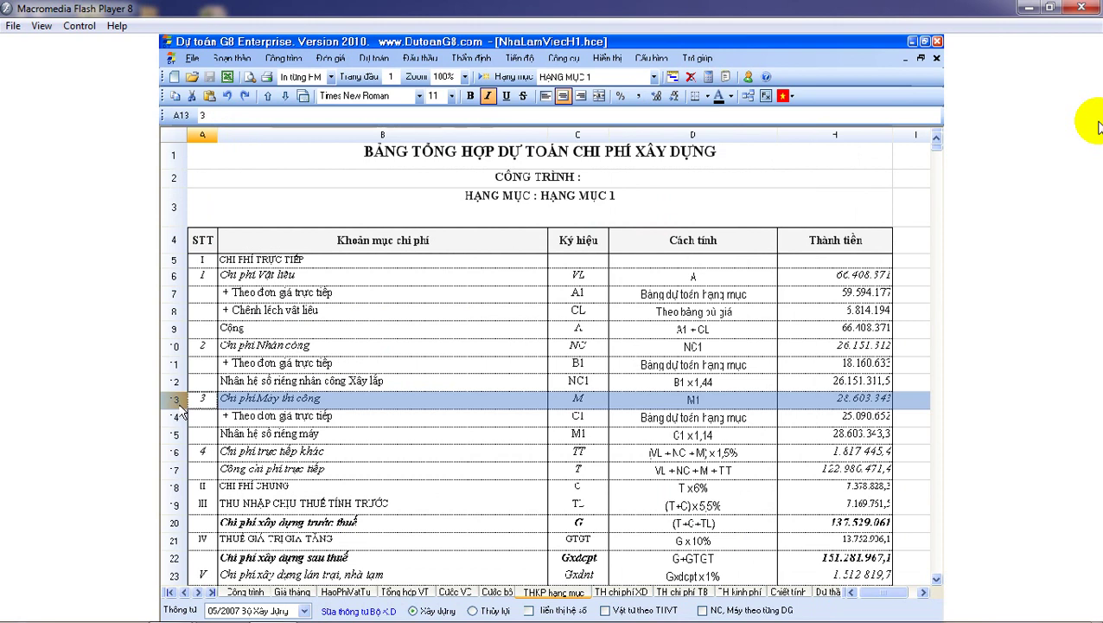
left_click_drag(182, 415, 181, 436)
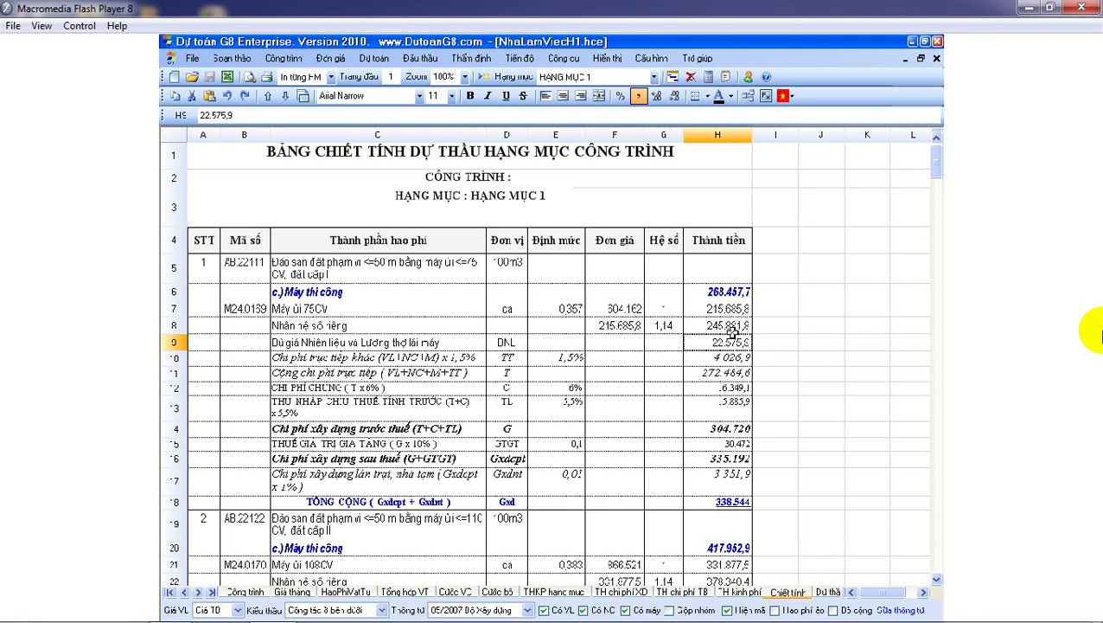
Highlight the Máy ủi 75CV row on the NhiênLiệu sheet for review.
left_click(199, 592)
left_click(199, 593)
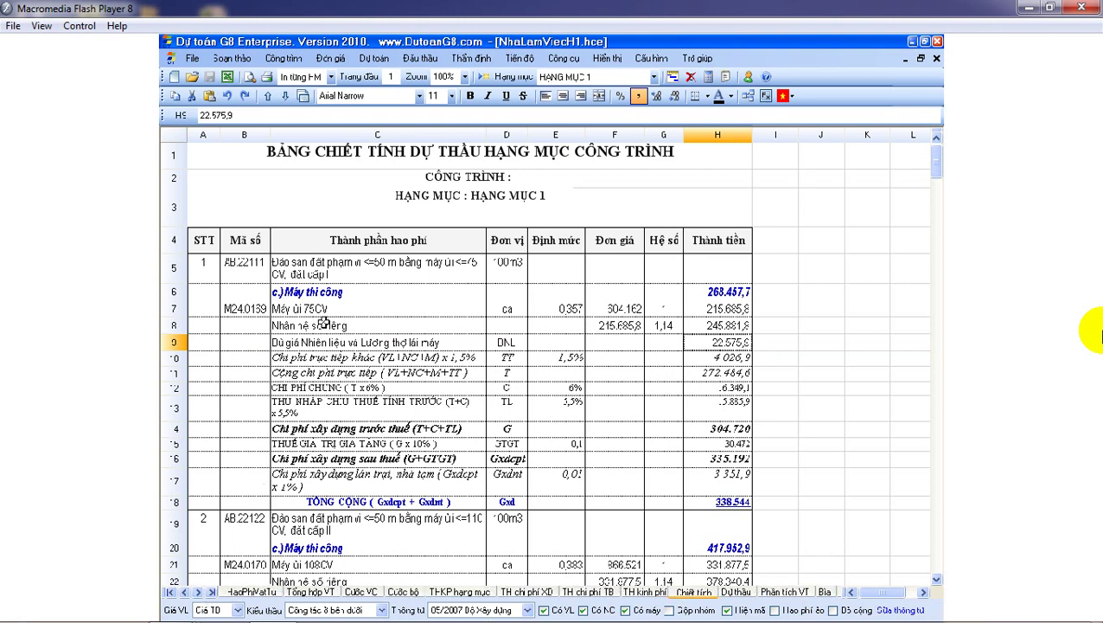
left_click(199, 592)
left_click(199, 592)
left_click(199, 592)
left_click(199, 592)
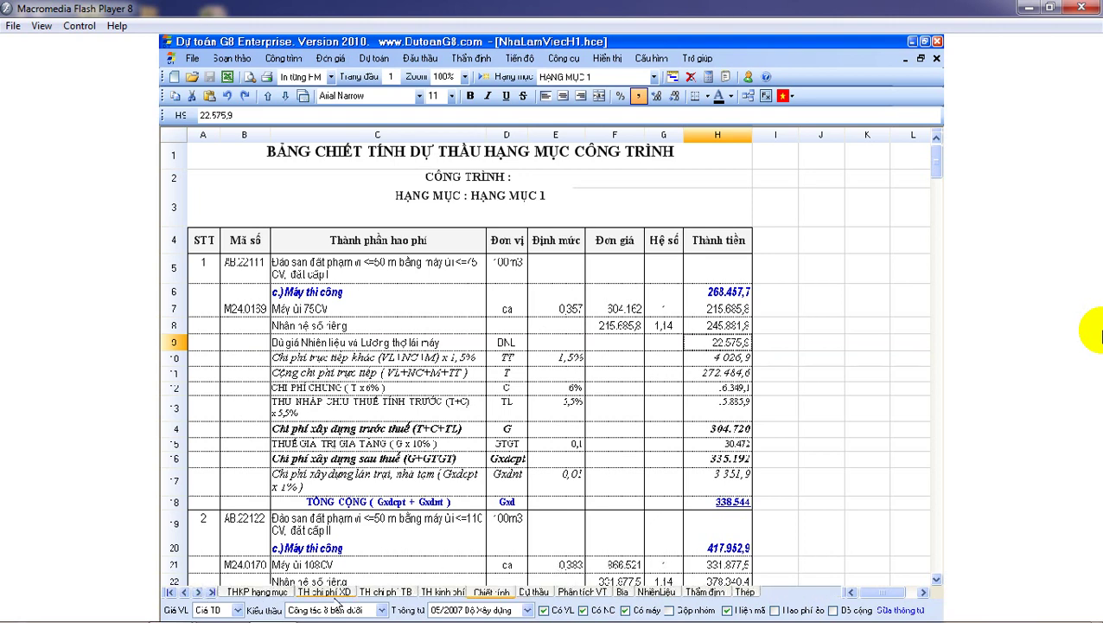
left_click(654, 593)
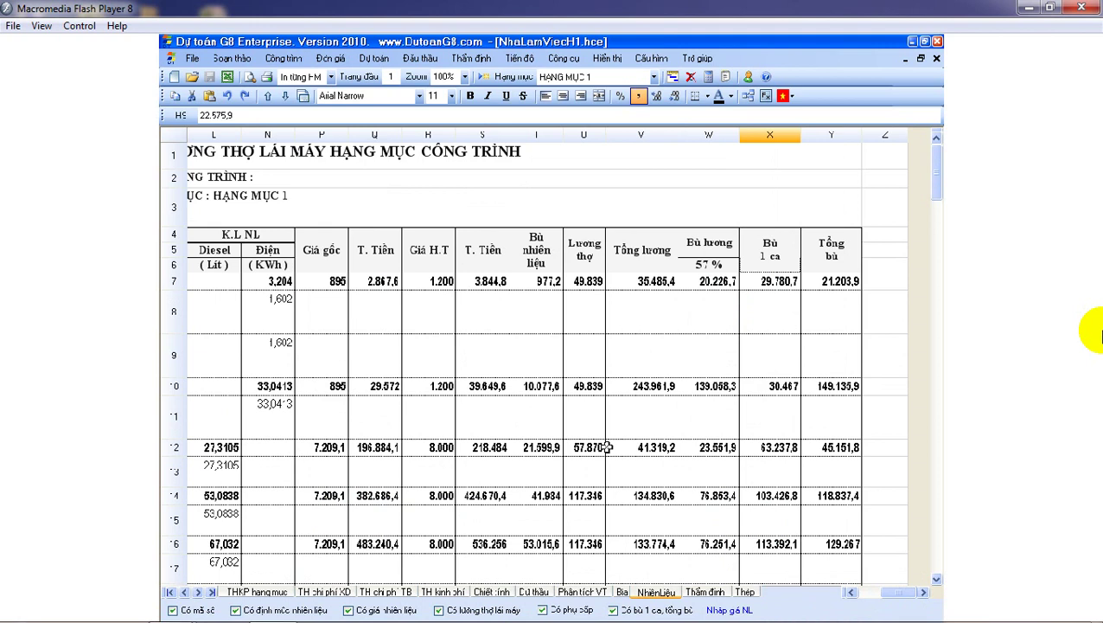
left_click(480, 450)
key("Home")
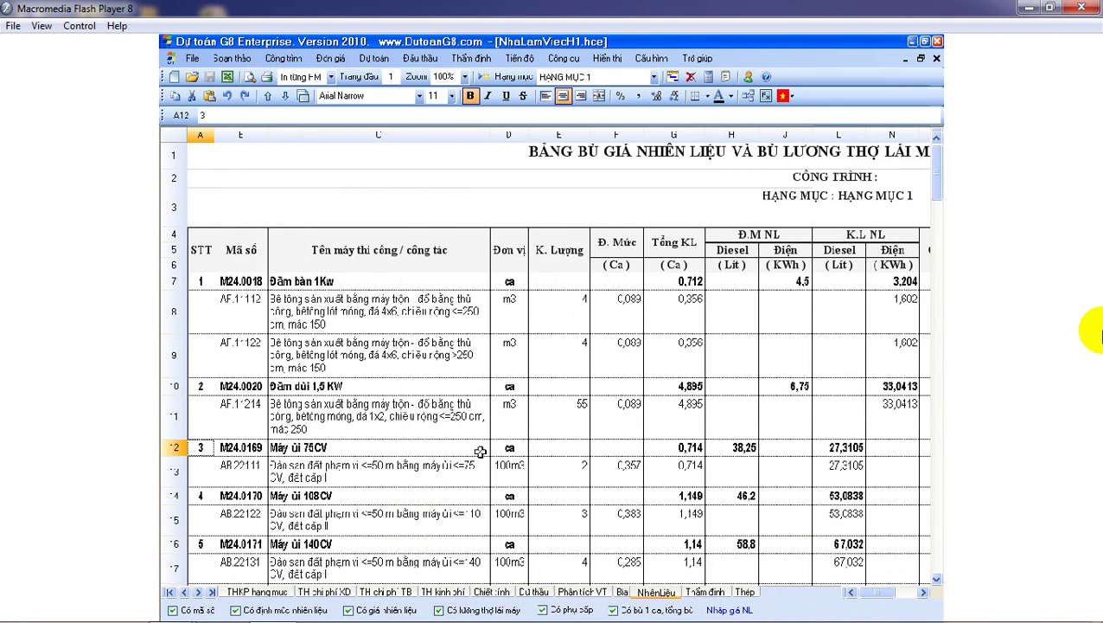
left_click(179, 448)
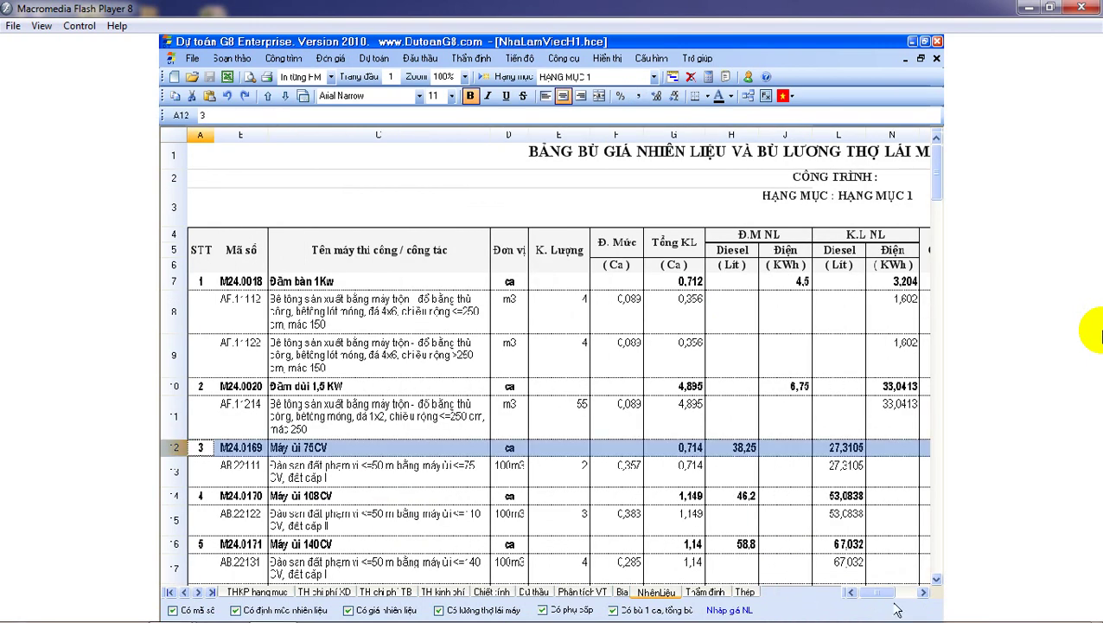
Inspect the Bù 1 ca formula of Máy ủi 75CV on the NhiênLiệu sheet.
left_click(924, 592)
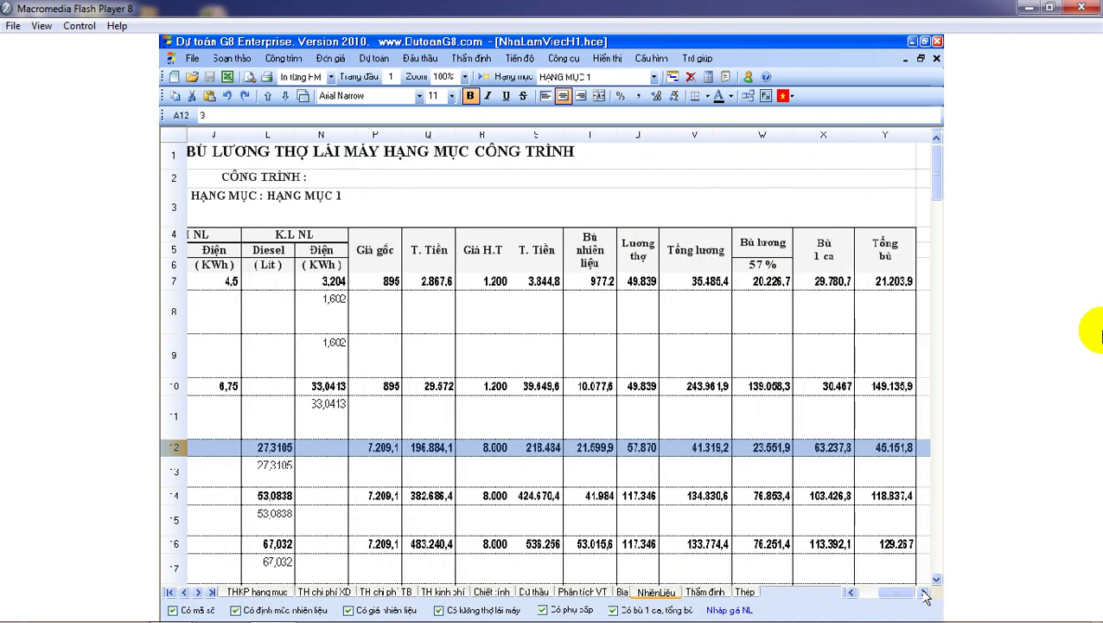
left_click(923, 593)
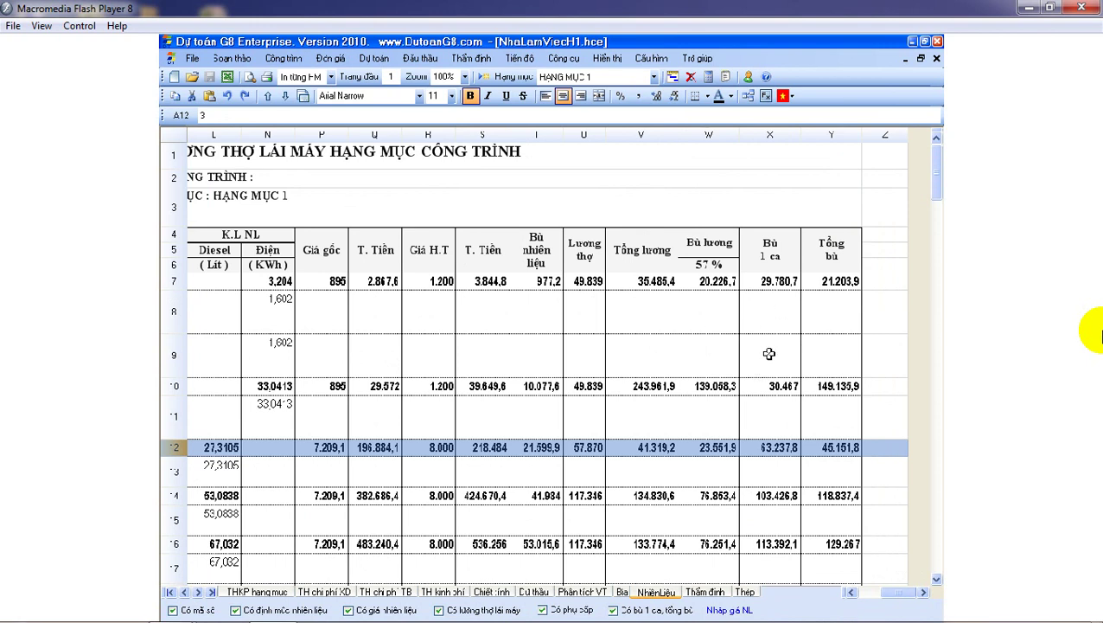
left_click(772, 444)
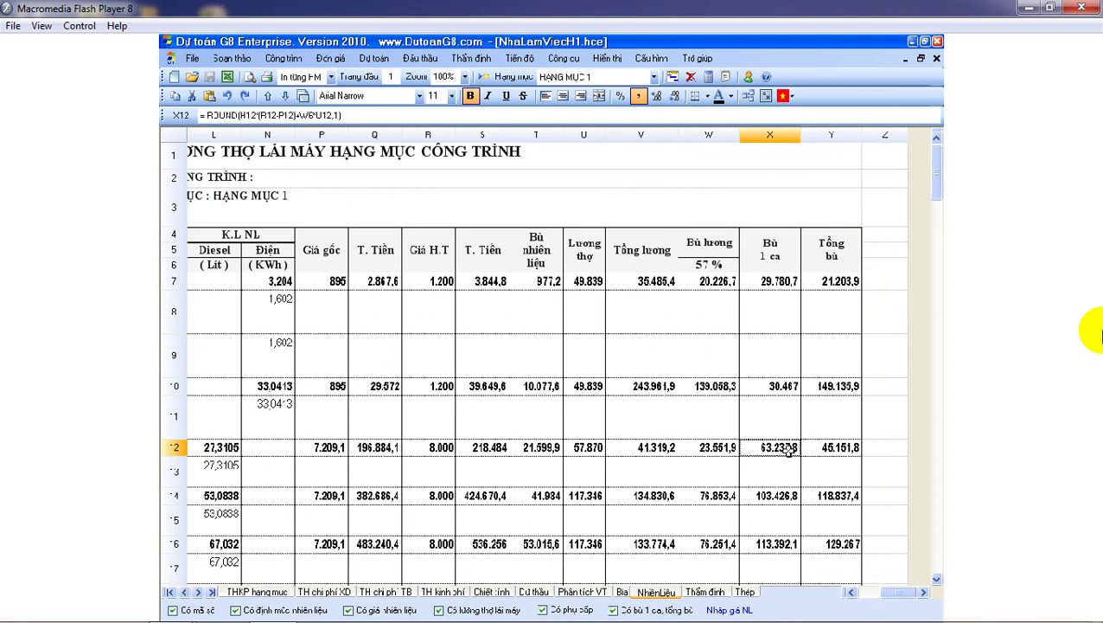
Check the Định mức of Máy ủi 75CV and the first item's Bù giá Nhiên liệu amount on the Chiết tính sheet.
left_click(506, 594)
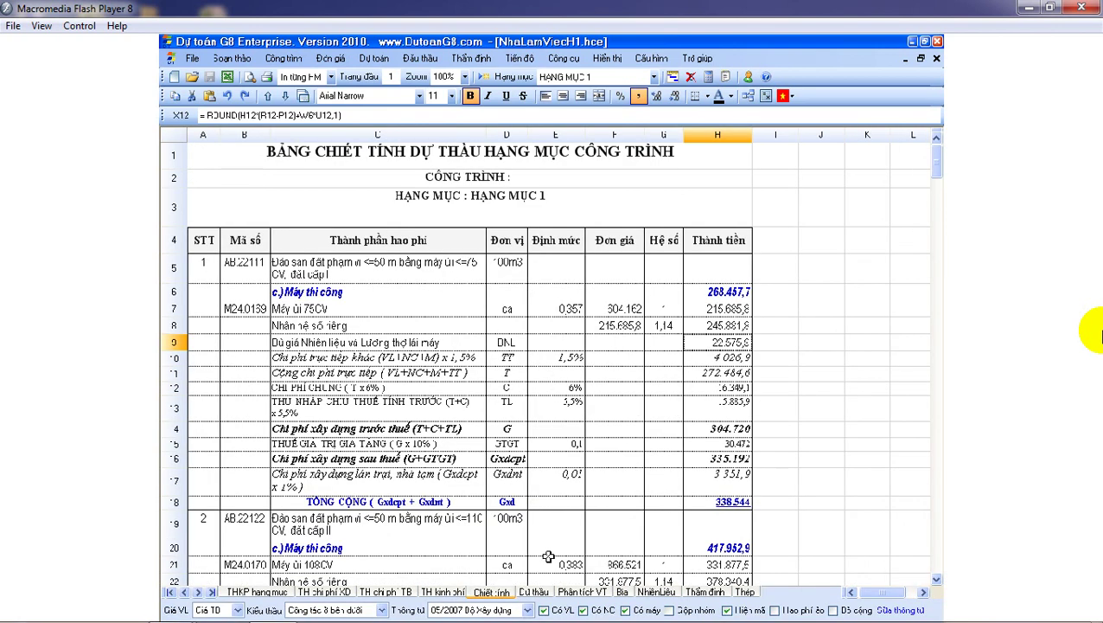
left_click(571, 308)
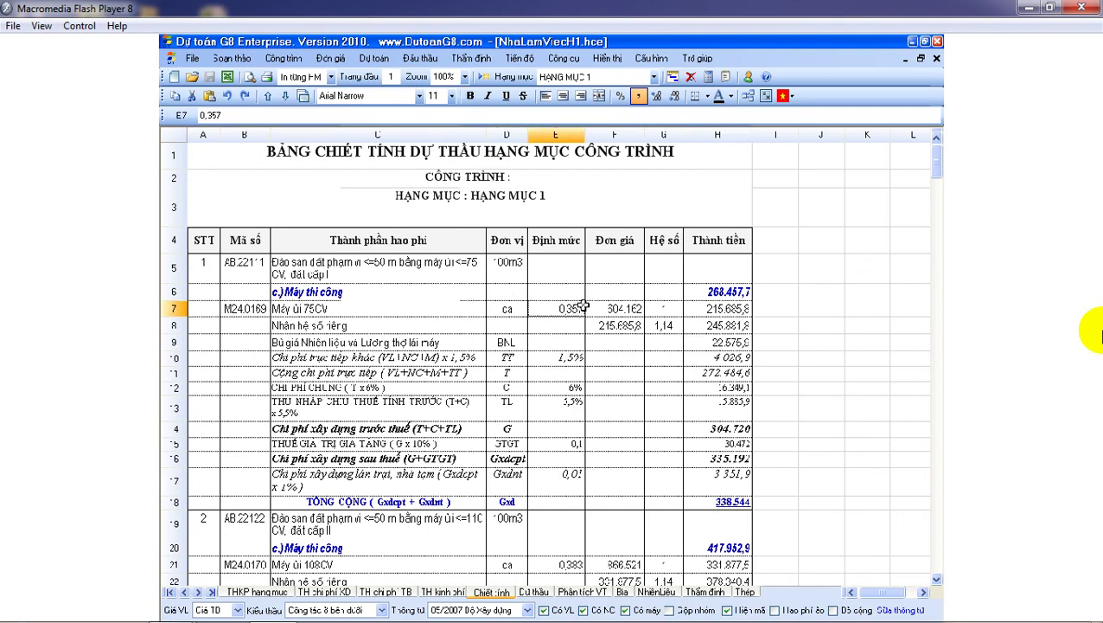
left_click(718, 342)
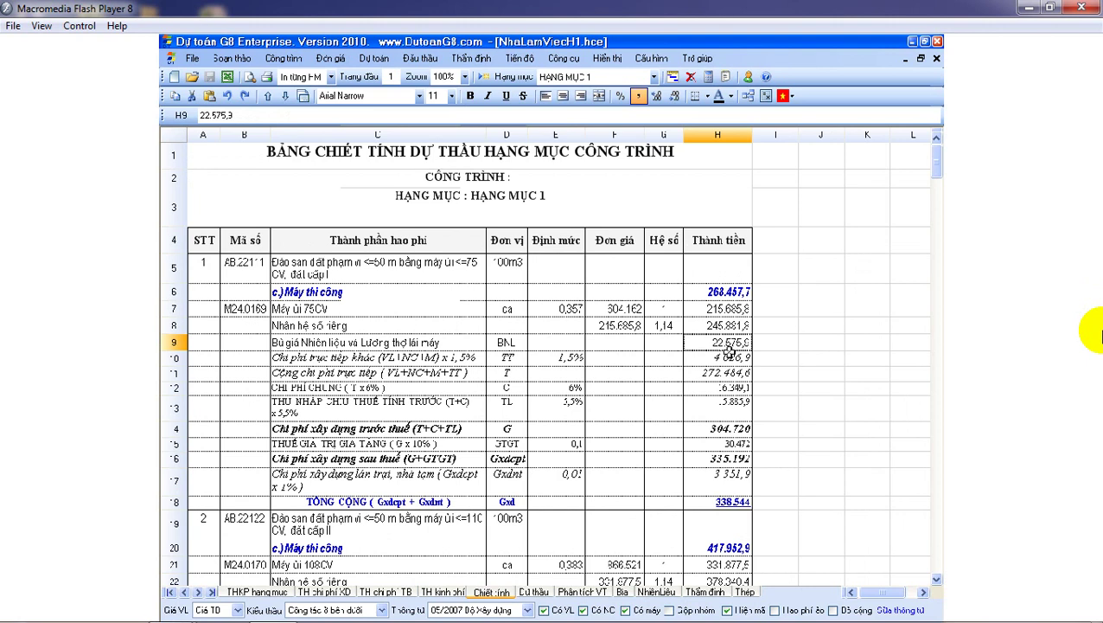
left_click(573, 307)
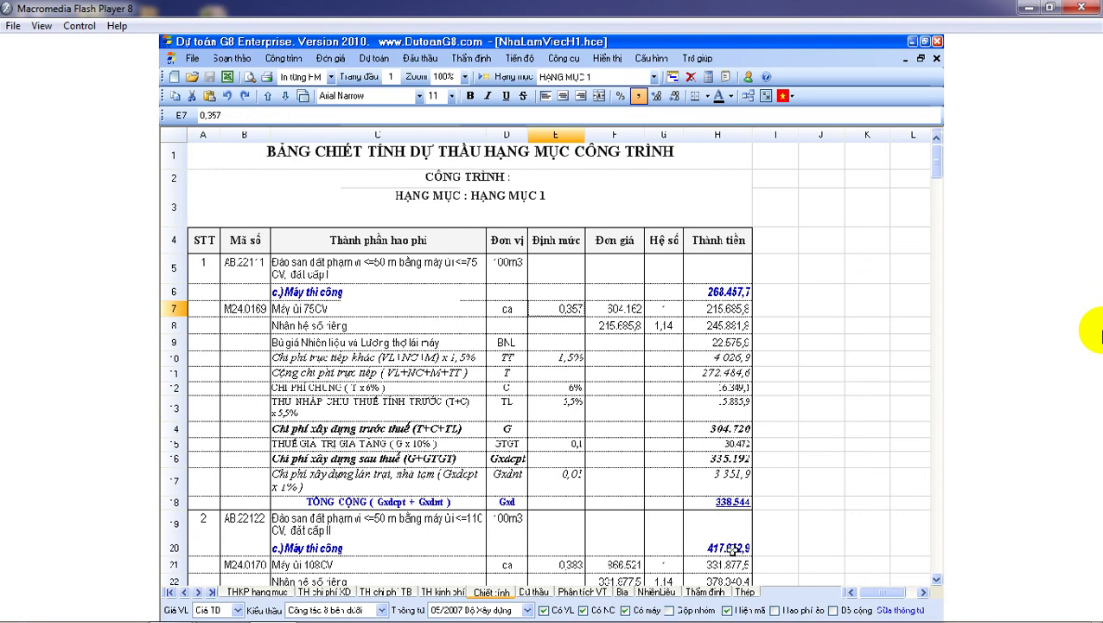
Compare the Bù 1 ca value on the NhiênLiệu sheet with the first item's fuel and wage compensation amount on Chiết tính.
left_click(658, 593)
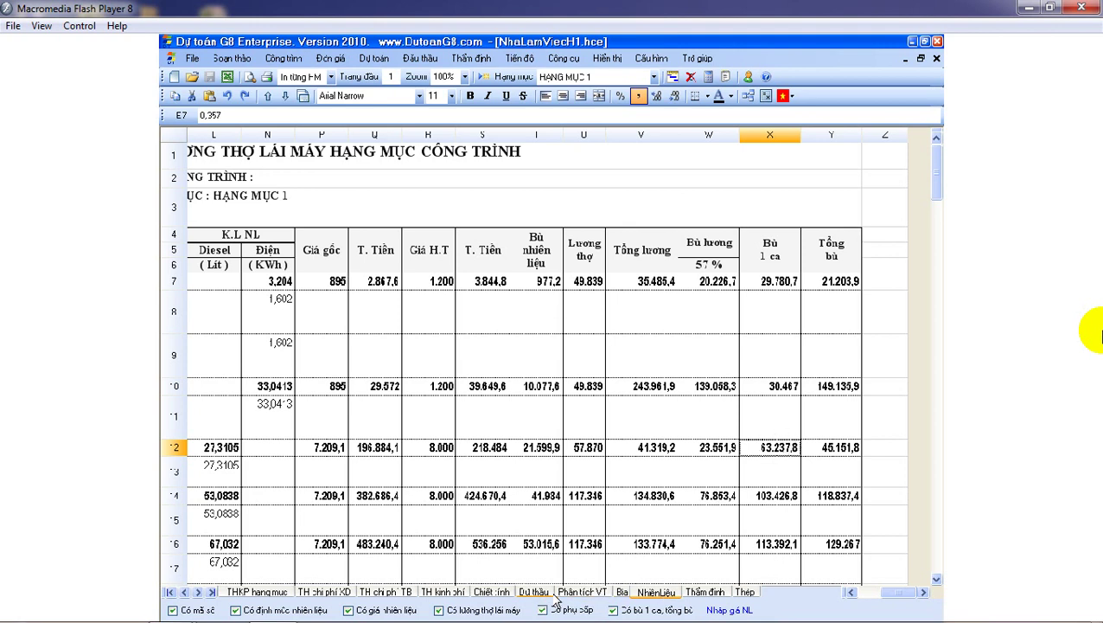
left_click(492, 591)
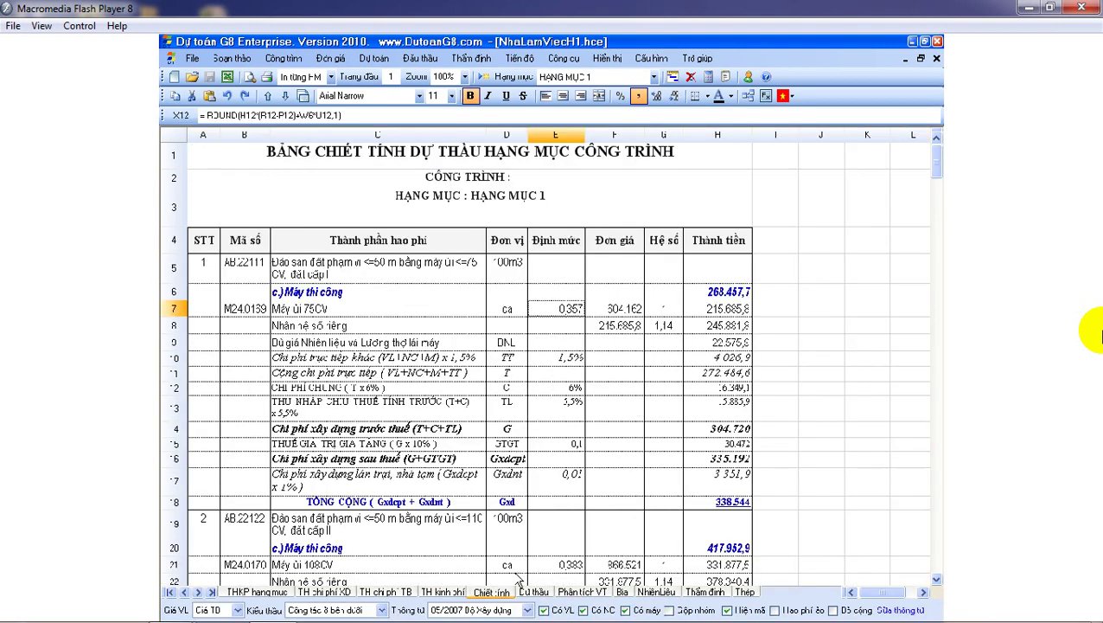
left_click(720, 343)
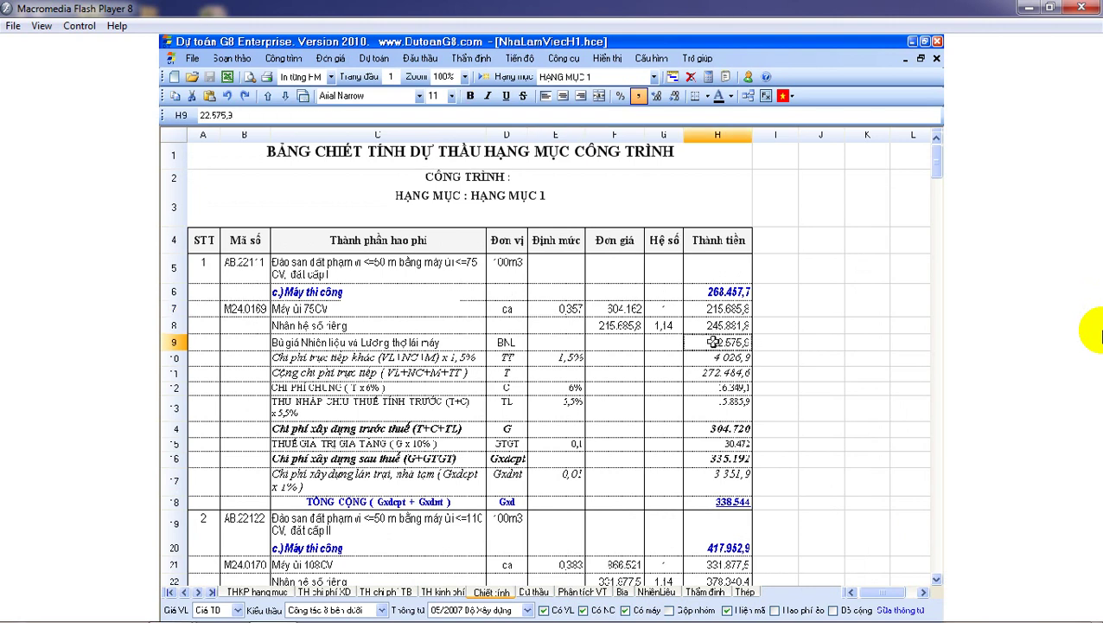
left_click(729, 357)
left_click(724, 343)
Enter the check formula =0.357*X12 in cell Z12 of the NhiênLiệu sheet and widen column Z to fit its result.
left_click(656, 591)
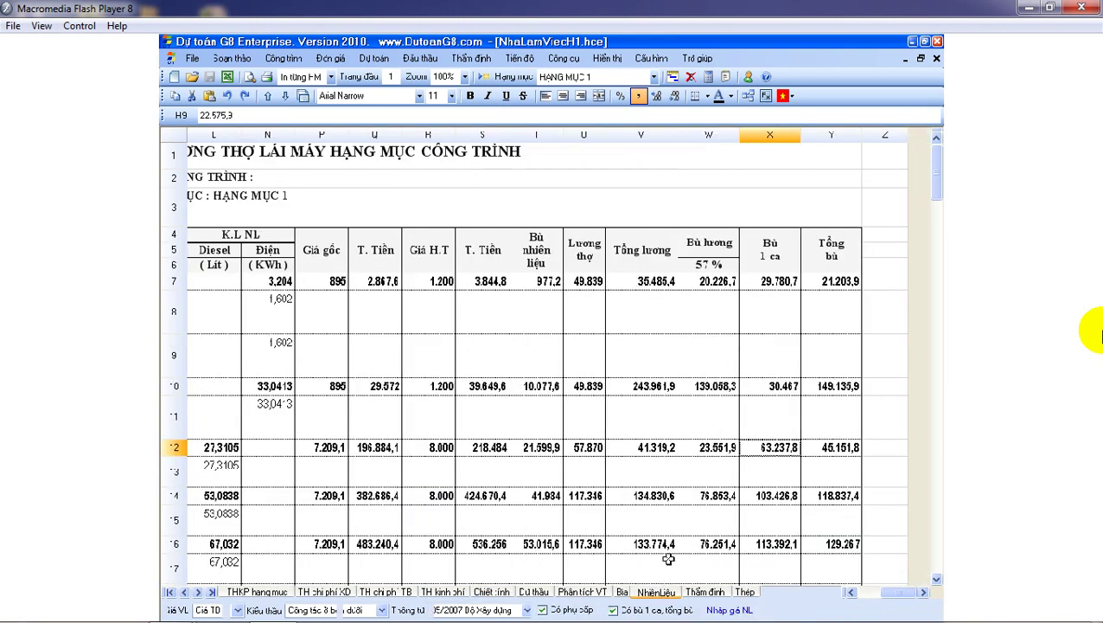
left_click(882, 448)
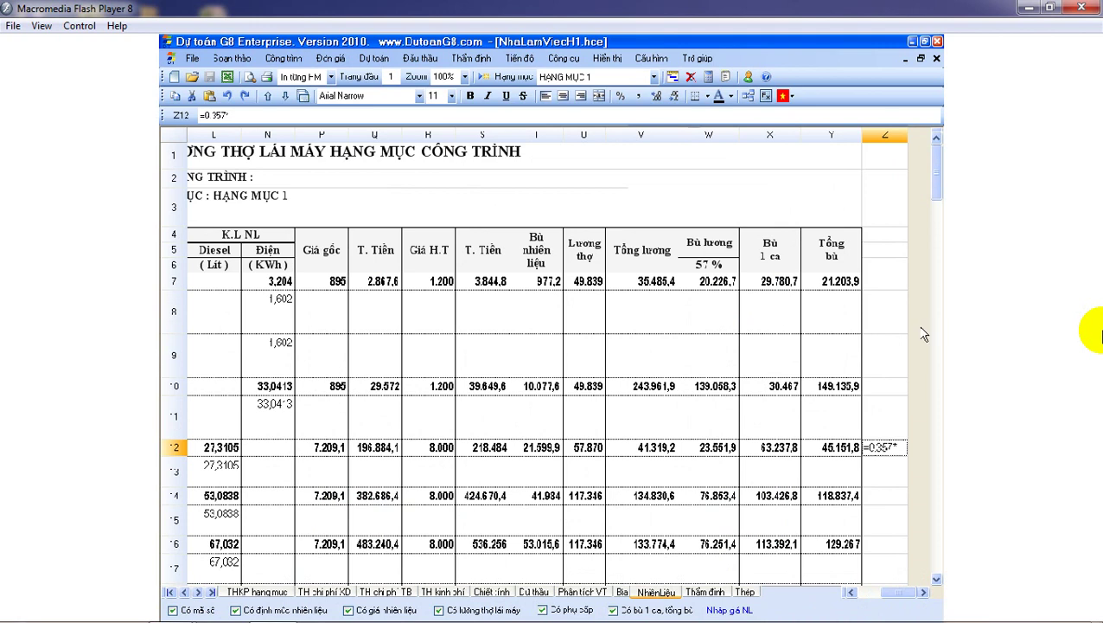
type("=0.357*")
left_click(772, 446)
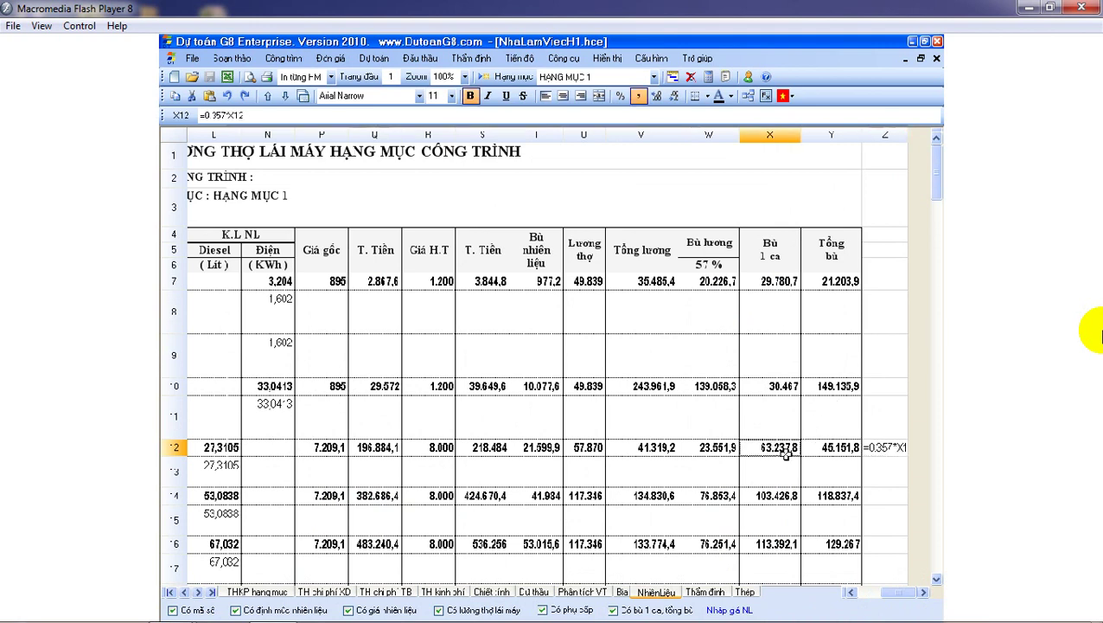
key("Return")
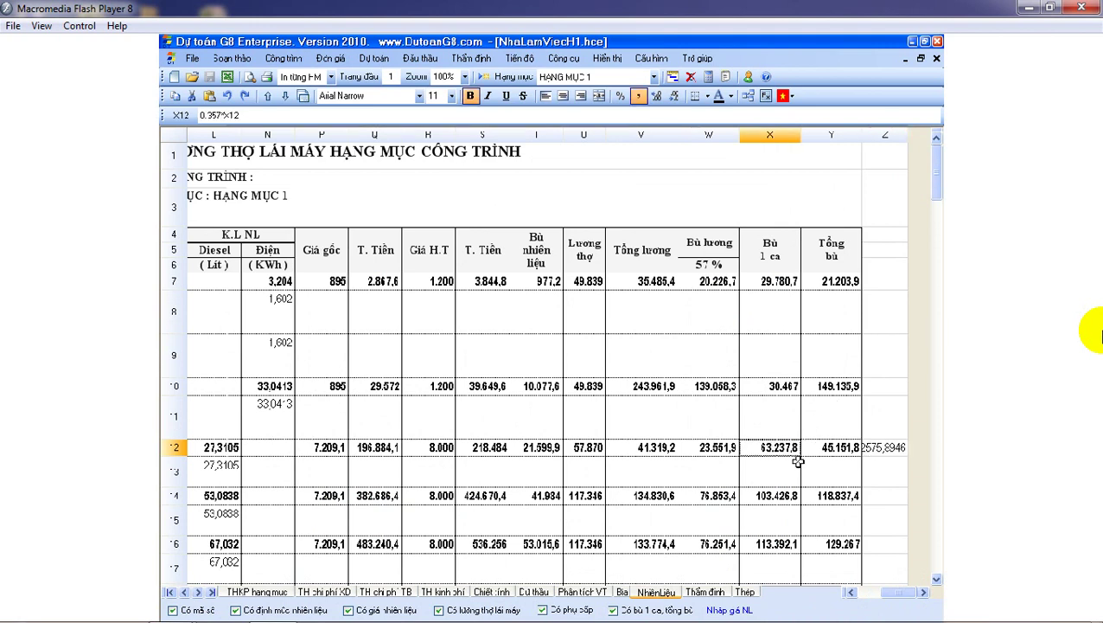
left_click(905, 445)
left_click_drag(910, 142, 930, 141)
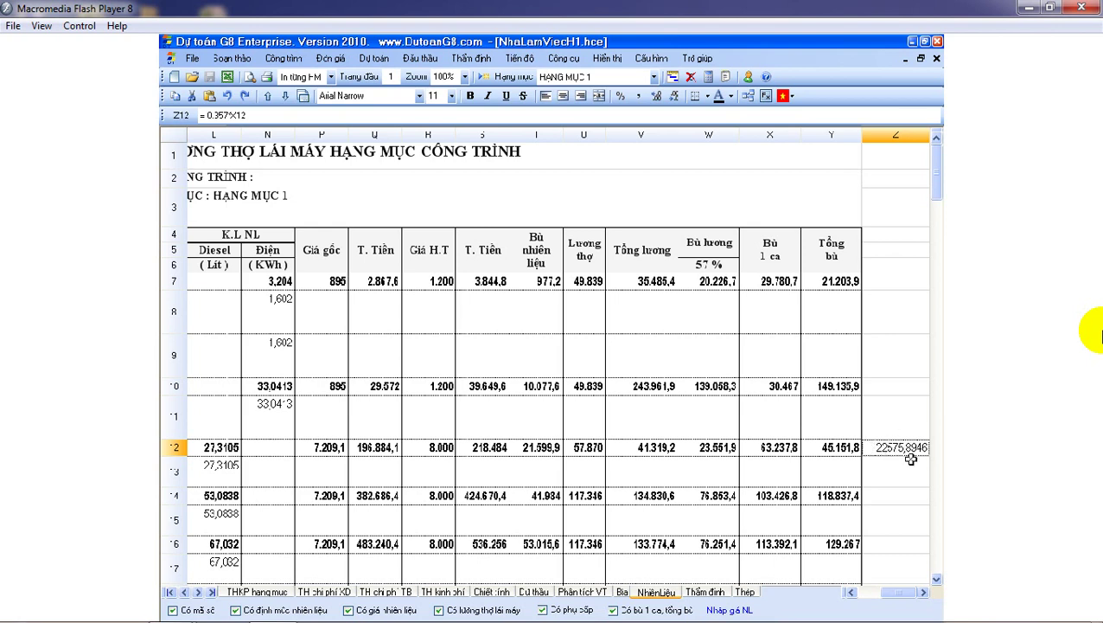
Colour the first item's fuel and wage compensation amount in cell H9 of the Chiết tính sheet red.
left_click(493, 593)
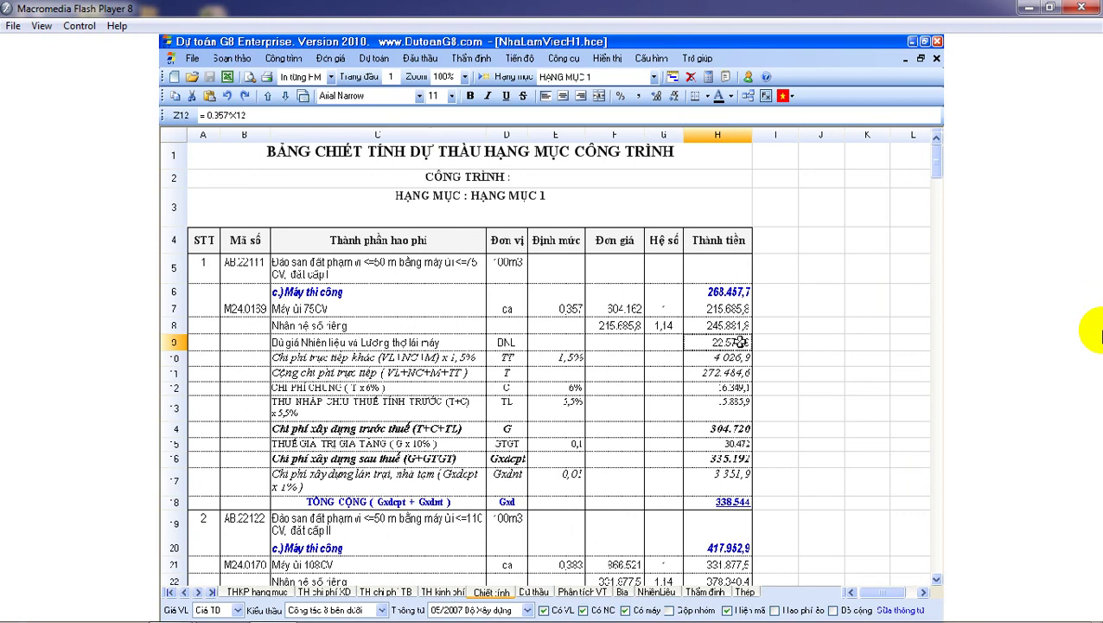
left_click(731, 96)
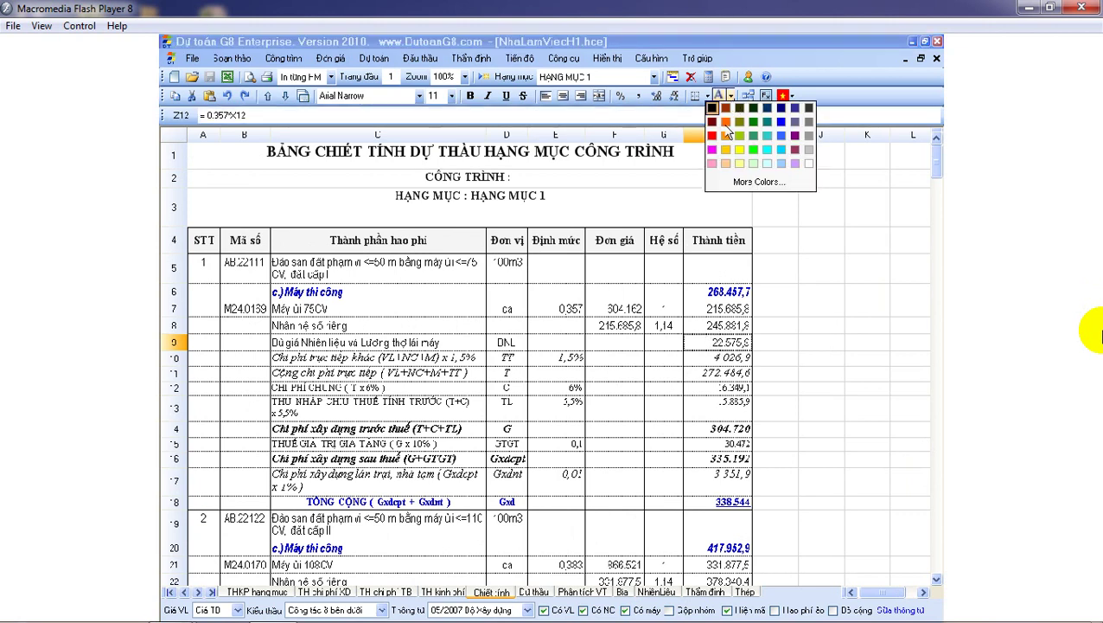
left_click(726, 123)
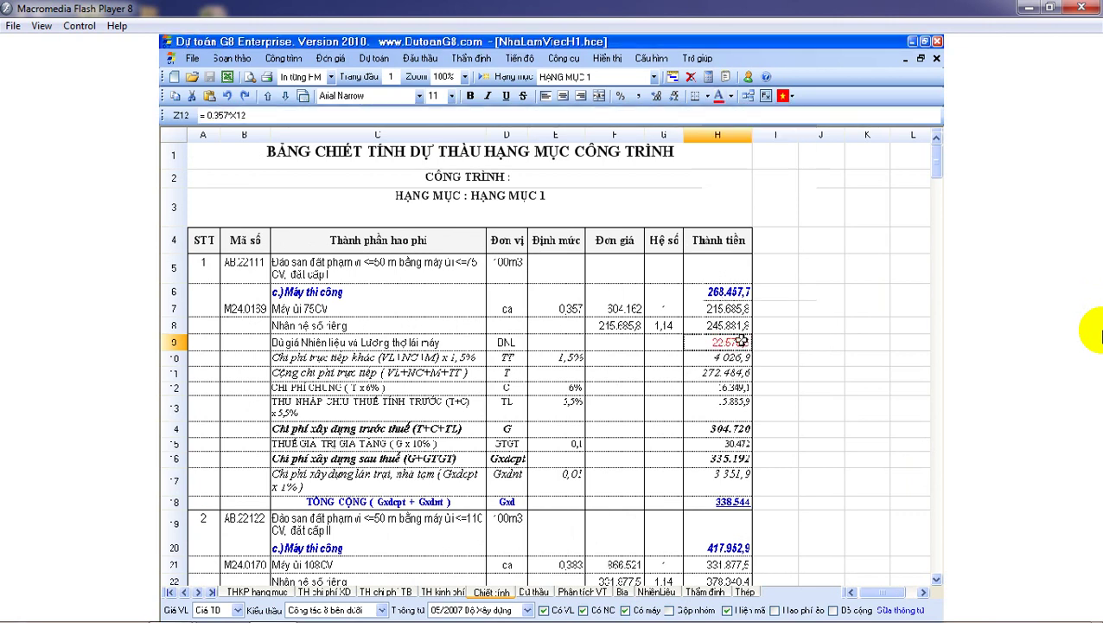
Colour the check result in Z12 of the NhiênLiệu sheet red and inspect the Bù 1 ca value it uses.
left_click(657, 591)
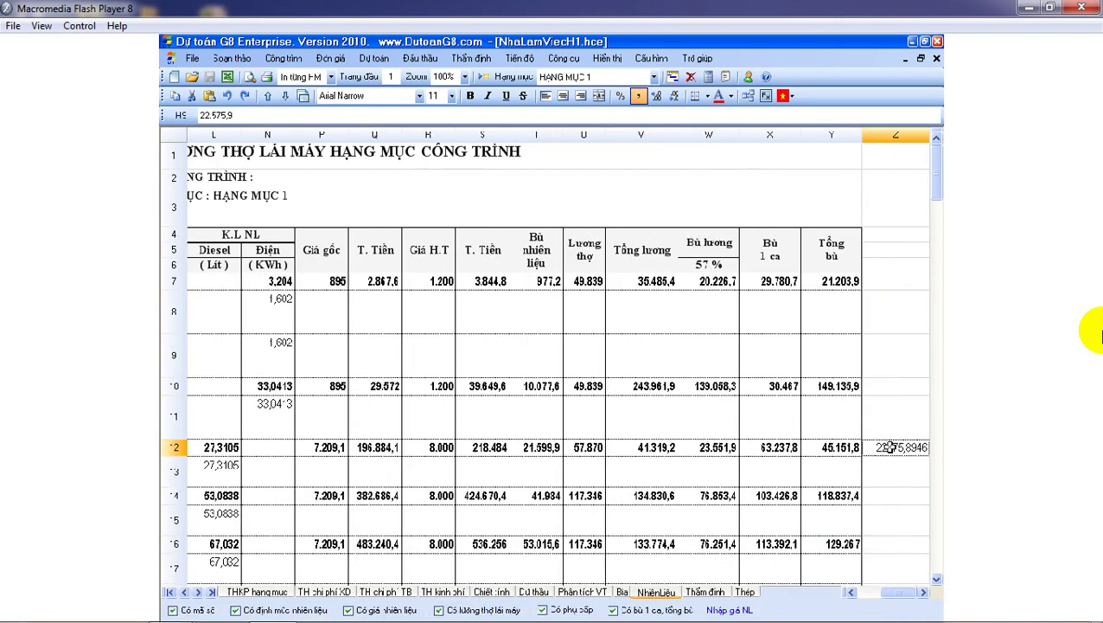
left_click(719, 96)
left_click(787, 448)
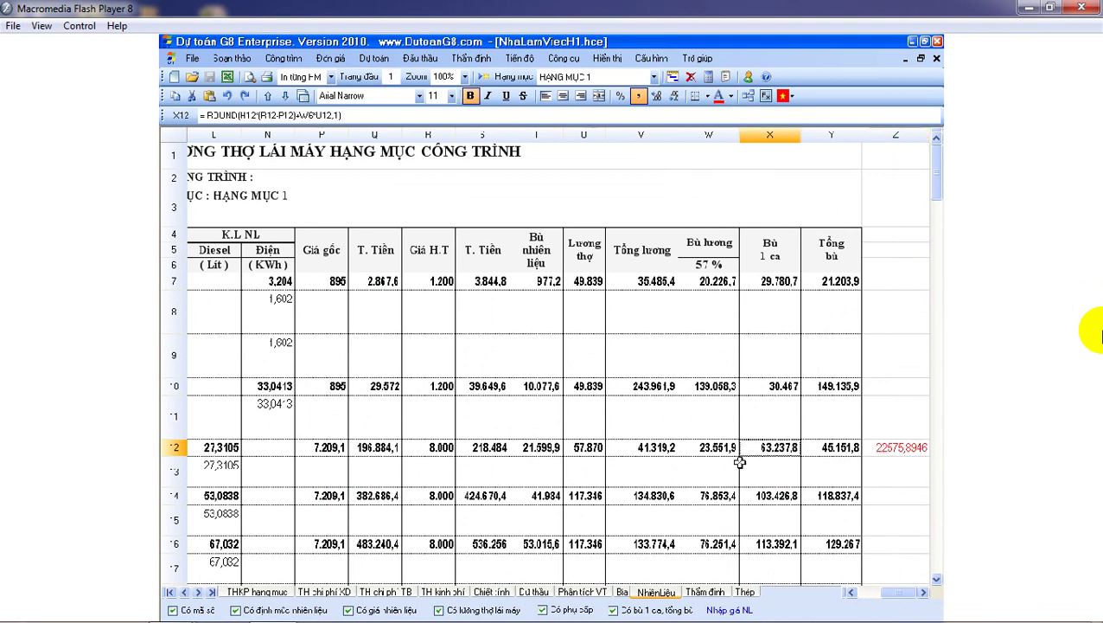
Review the first item's Thành tiền amounts on the Chiết tính sheet, from Máy thi công down to TỔNG CỘNG.
left_click(491, 592)
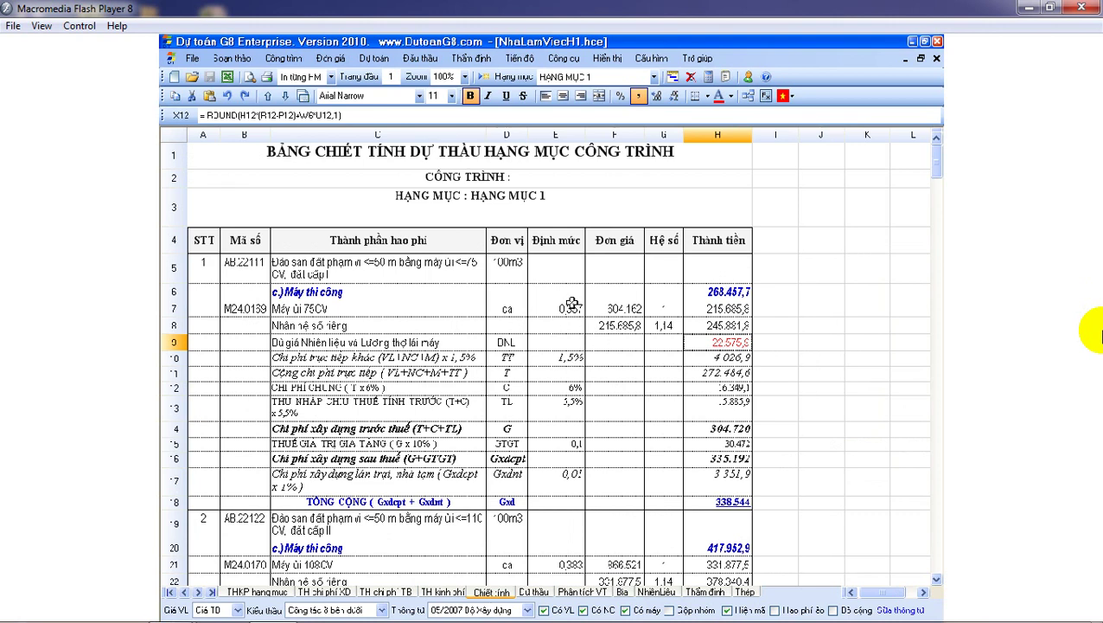
left_click(721, 308)
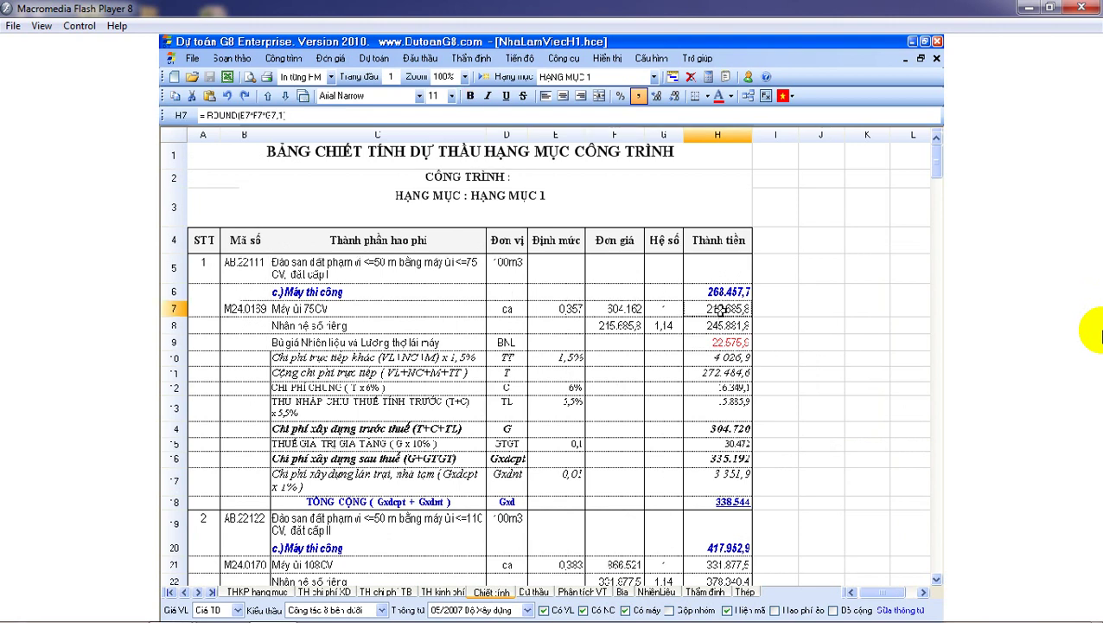
left_click_drag(720, 318, 720, 326)
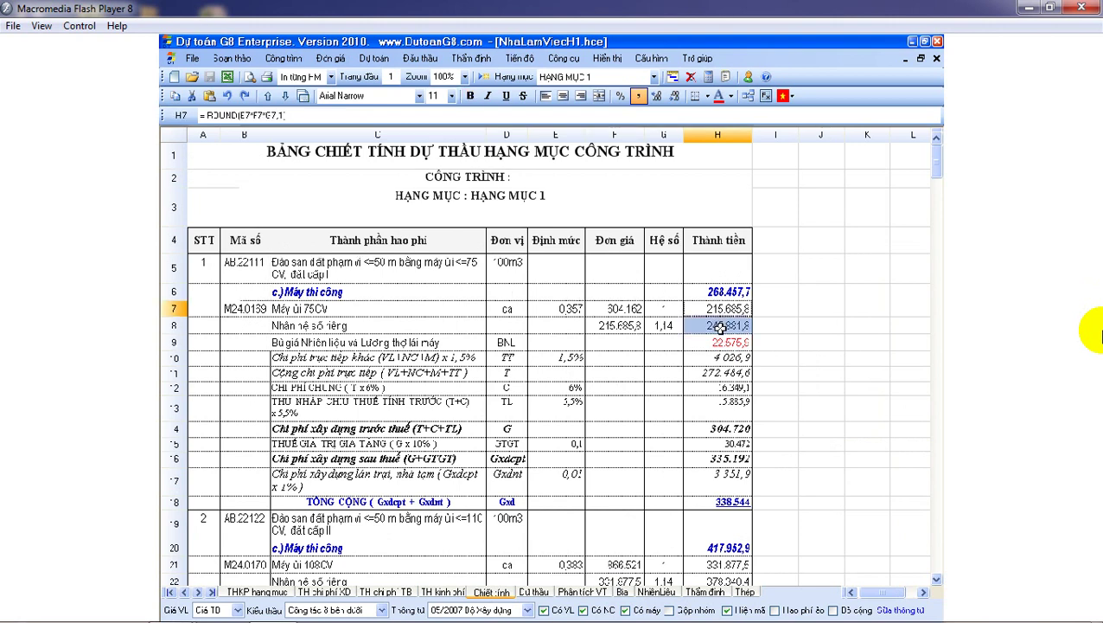
left_click(724, 295)
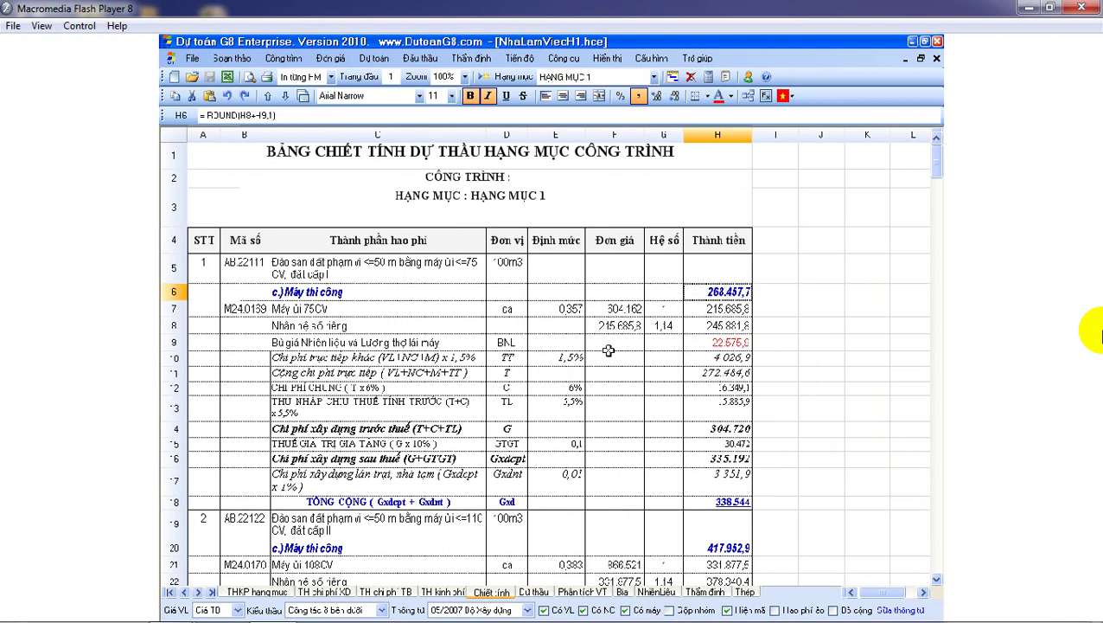
left_click_drag(707, 348, 728, 484)
left_click(731, 501)
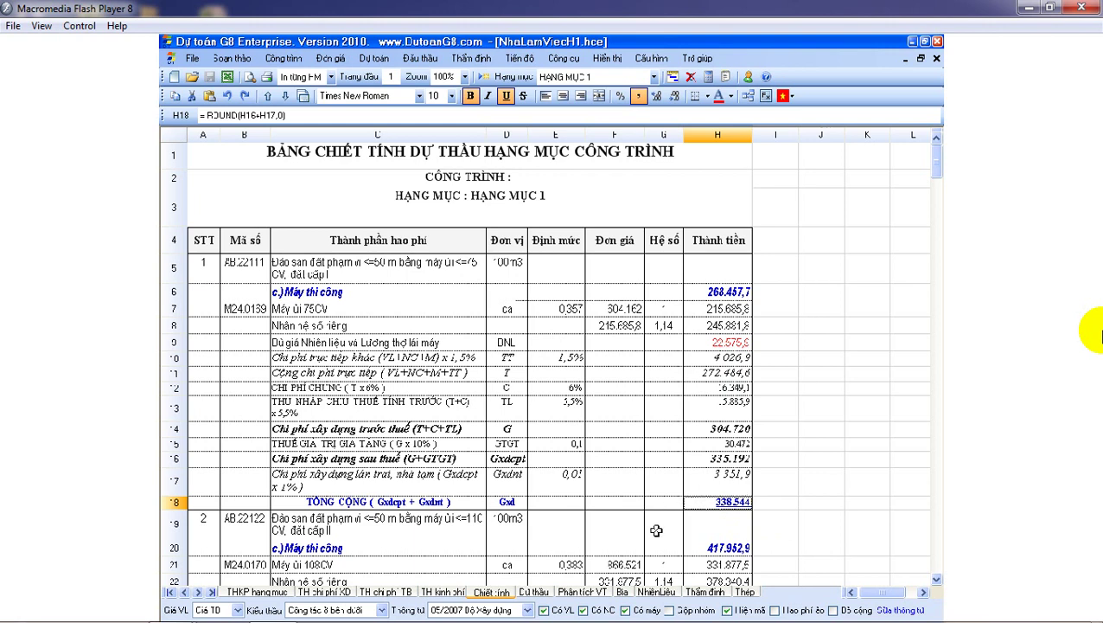
Examine the Bù 1 ca values in column X of the NhiênLiệu sheet.
left_click(650, 593)
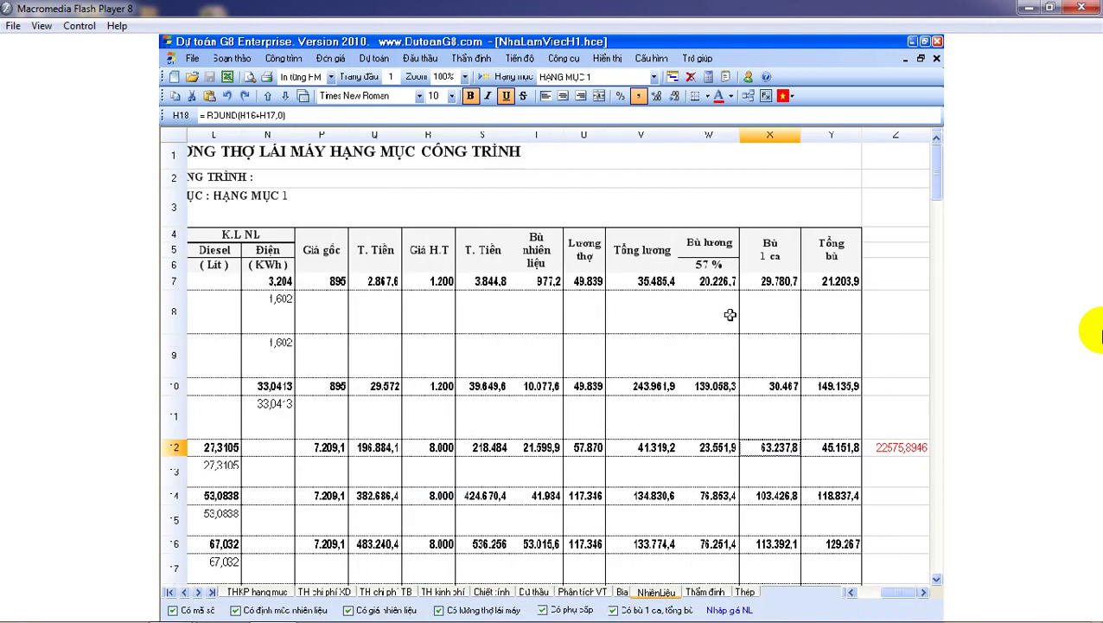
left_click(771, 138)
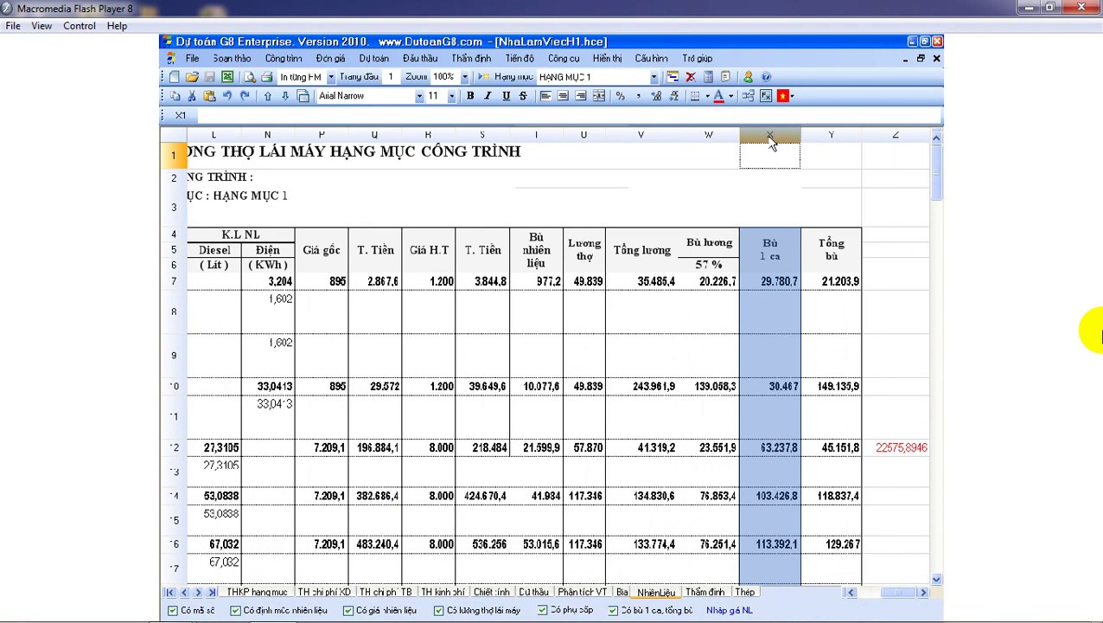
left_click(772, 399)
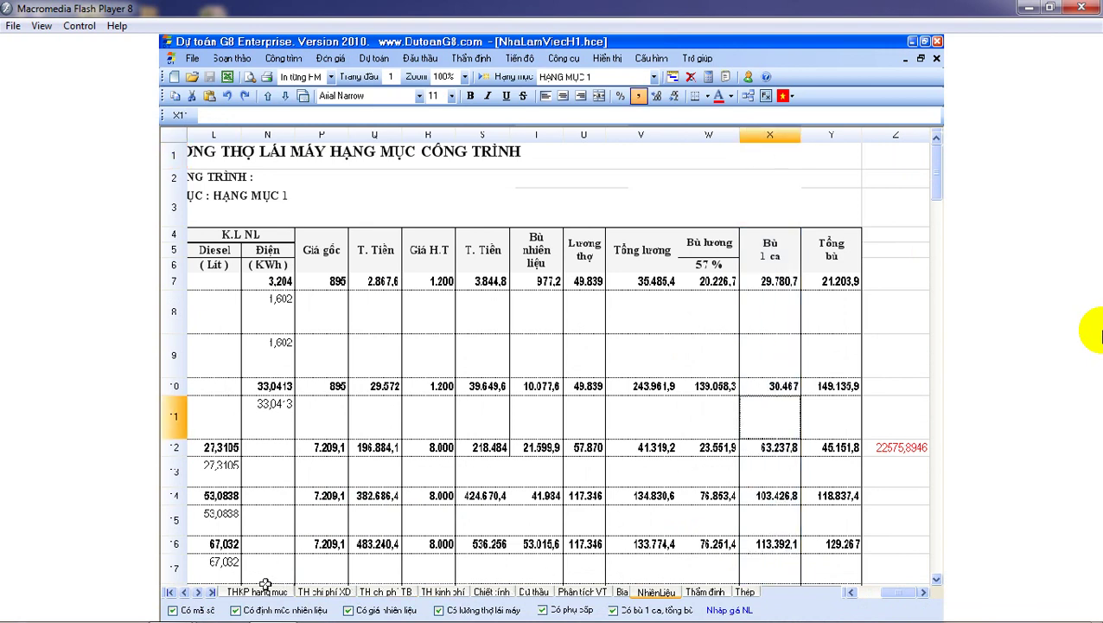
Examine the machine rows of the Cước V.C Bù N.Liệu column on the Tổng hợp VT sheet.
left_click(184, 592)
left_click(184, 592)
left_click(184, 591)
left_click(185, 592)
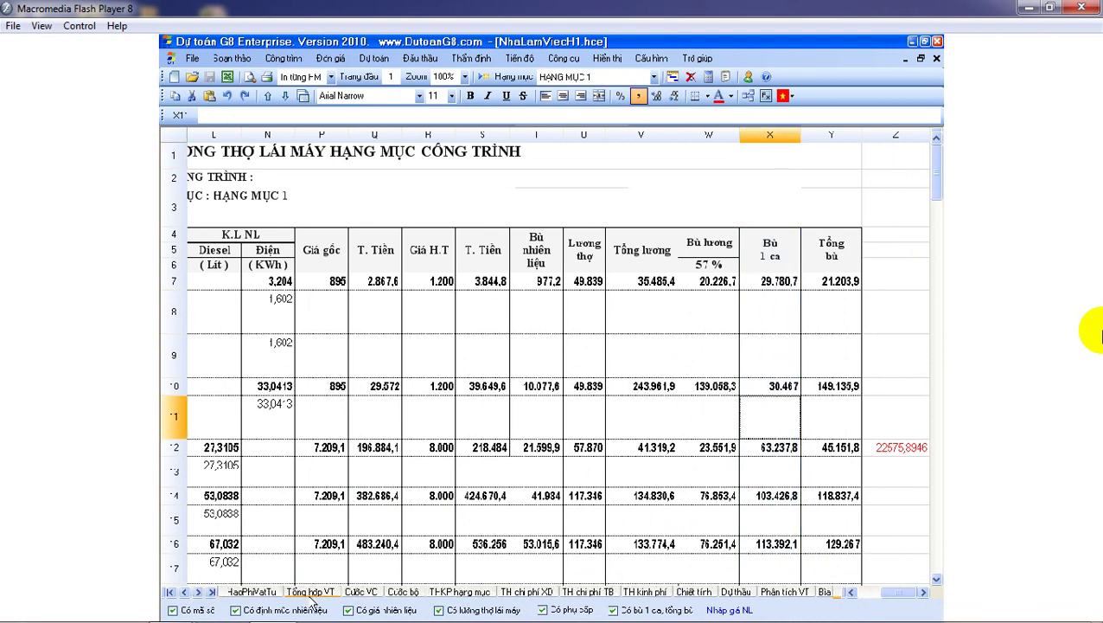
left_click(313, 593)
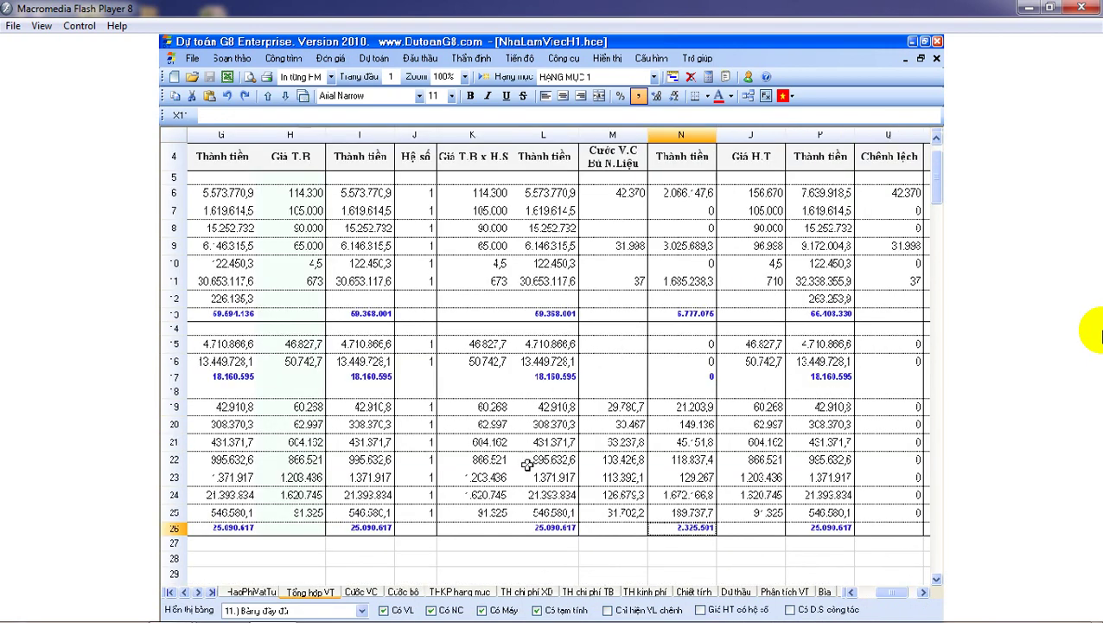
left_click(623, 136)
left_click_drag(616, 407, 615, 494)
left_click(616, 495)
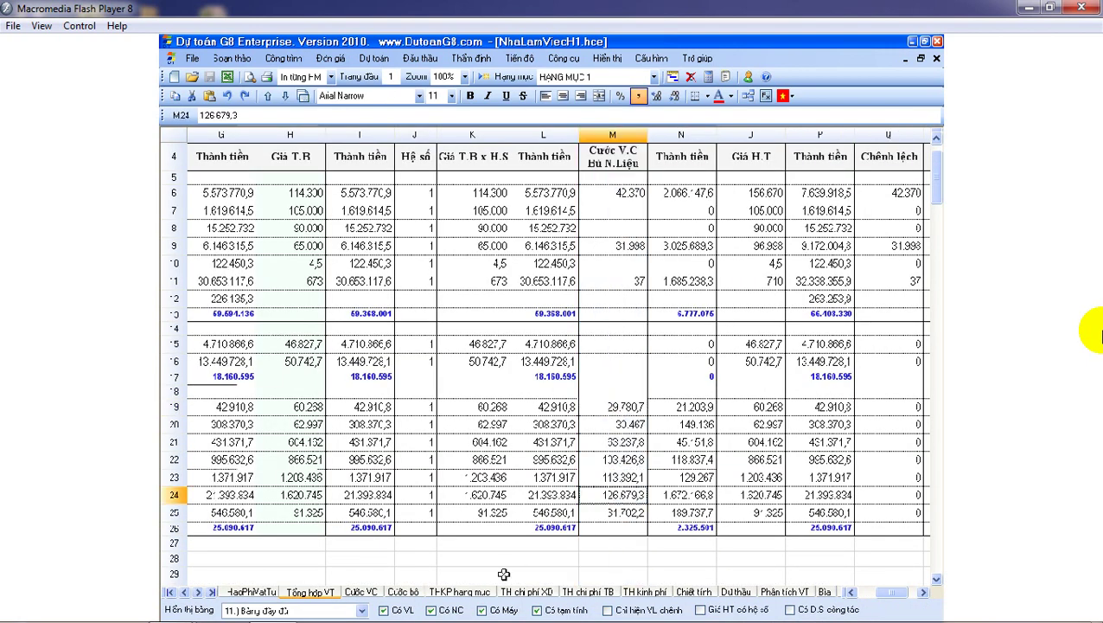
Inspect the formula behind the Bù giá Nhiên liệu và Lương thợ lái máy amount in H16 of the THKP hạng mục sheet.
left_click(486, 594)
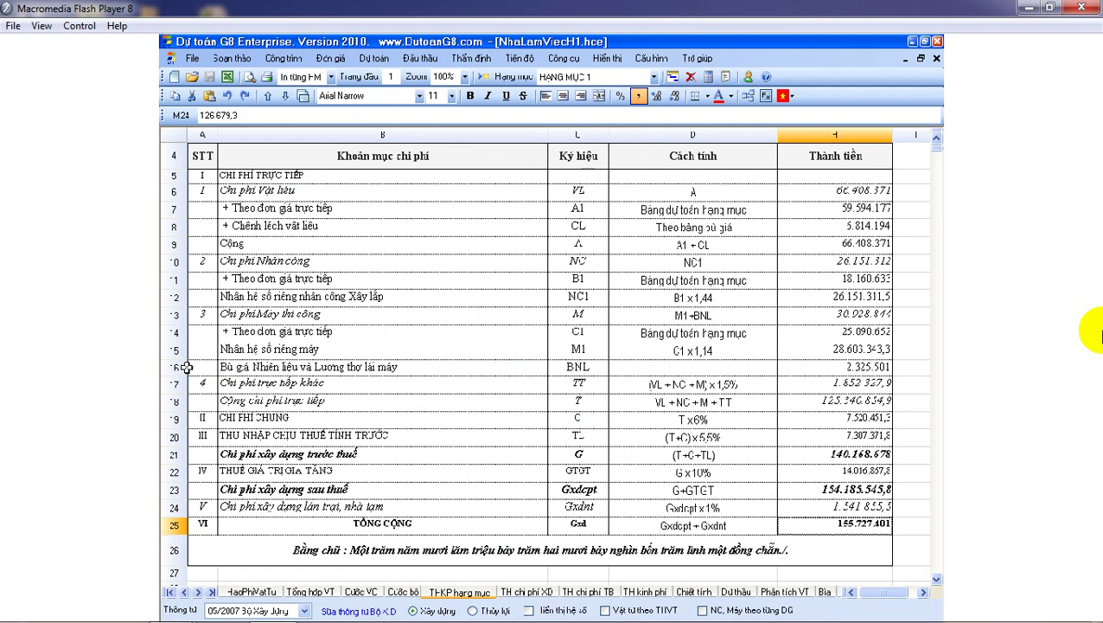
left_click(182, 366)
left_click(872, 367)
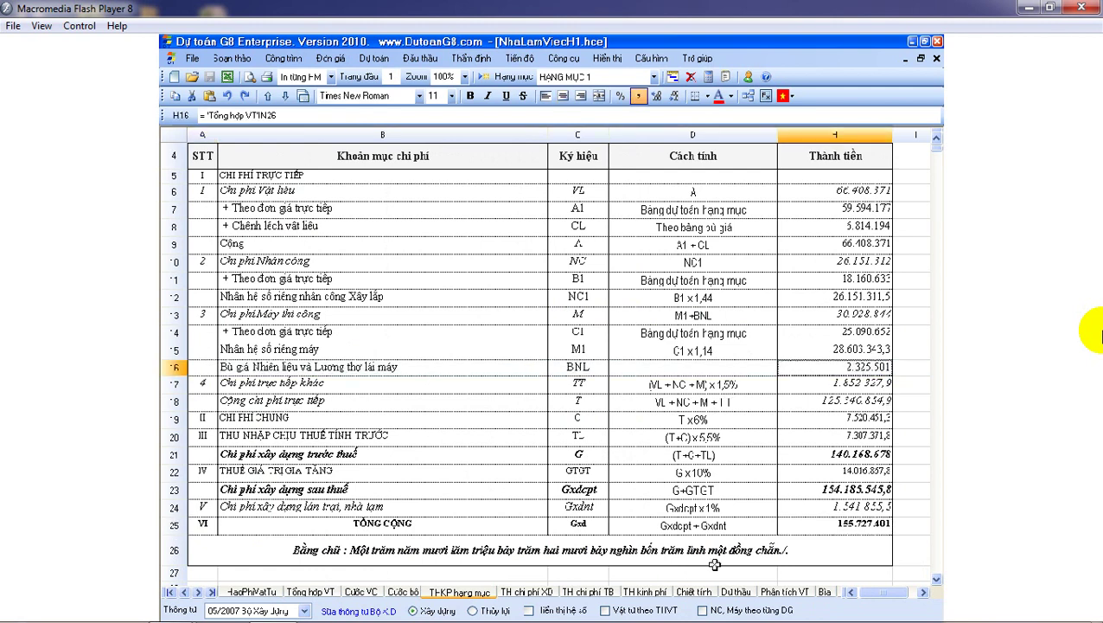
Examine the fuel and wage compensation rows of items 1 and 2 on the Chiết tính sheet.
left_click(697, 593)
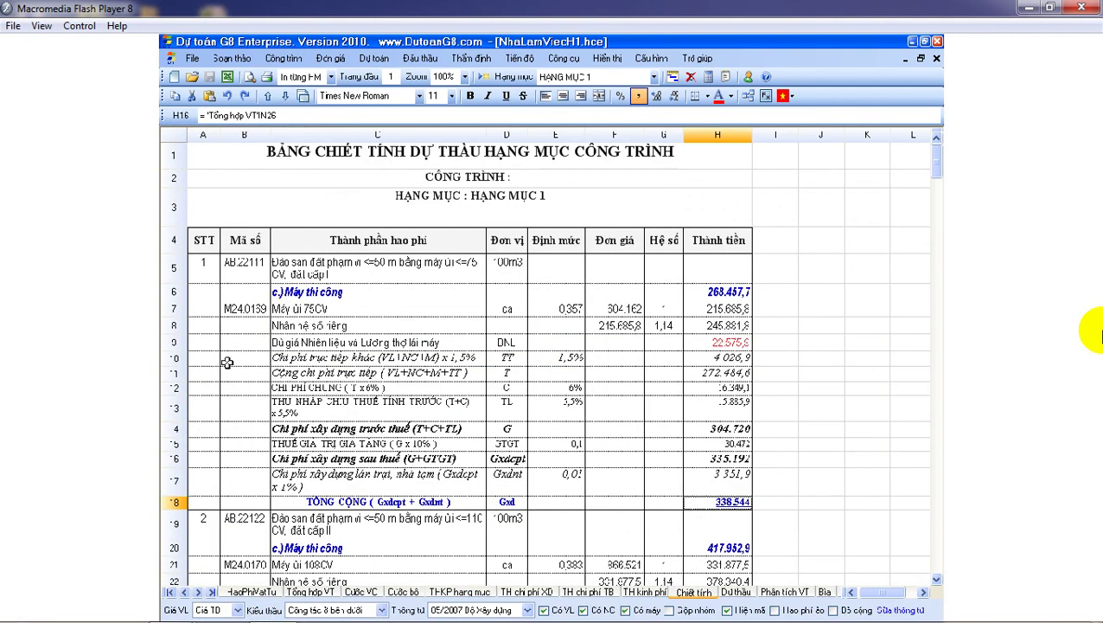
left_click(176, 343)
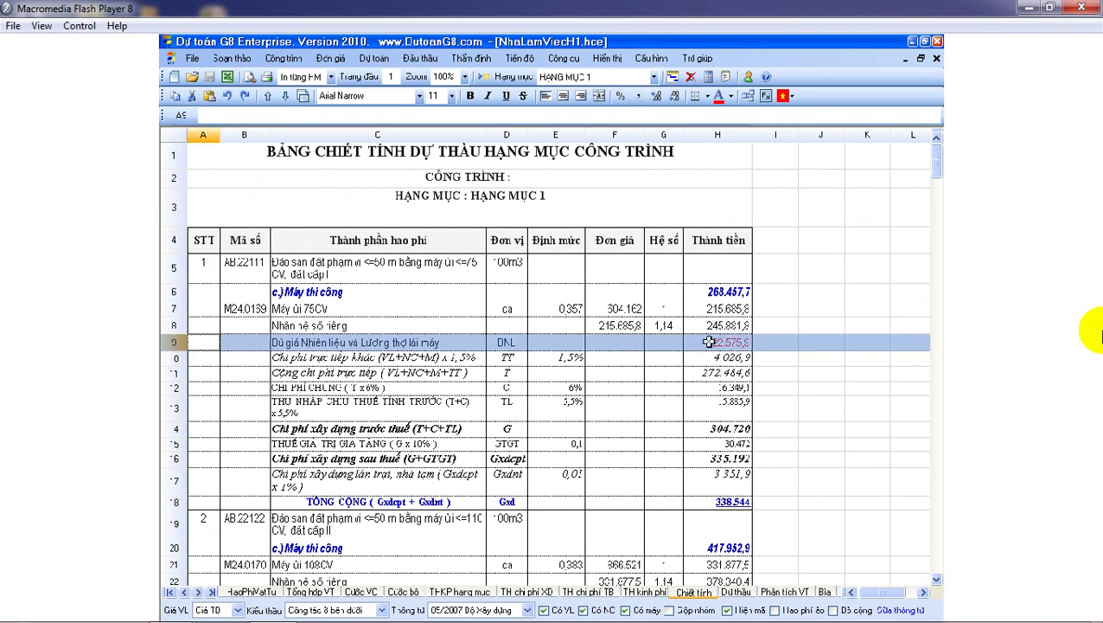
scroll(690, 425, "down", 3)
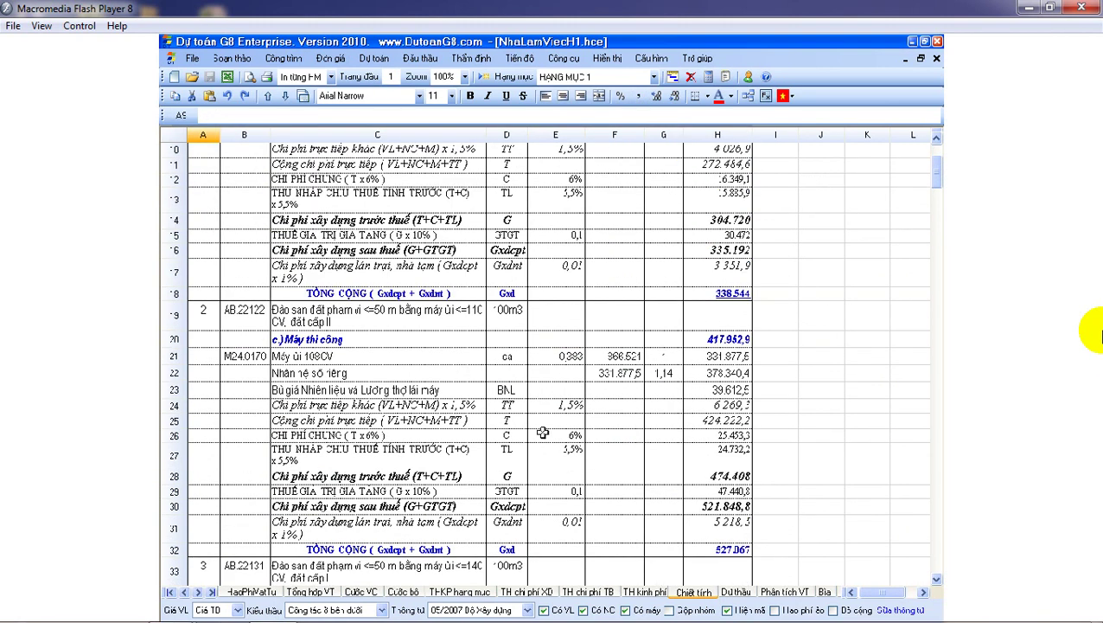
left_click(176, 390)
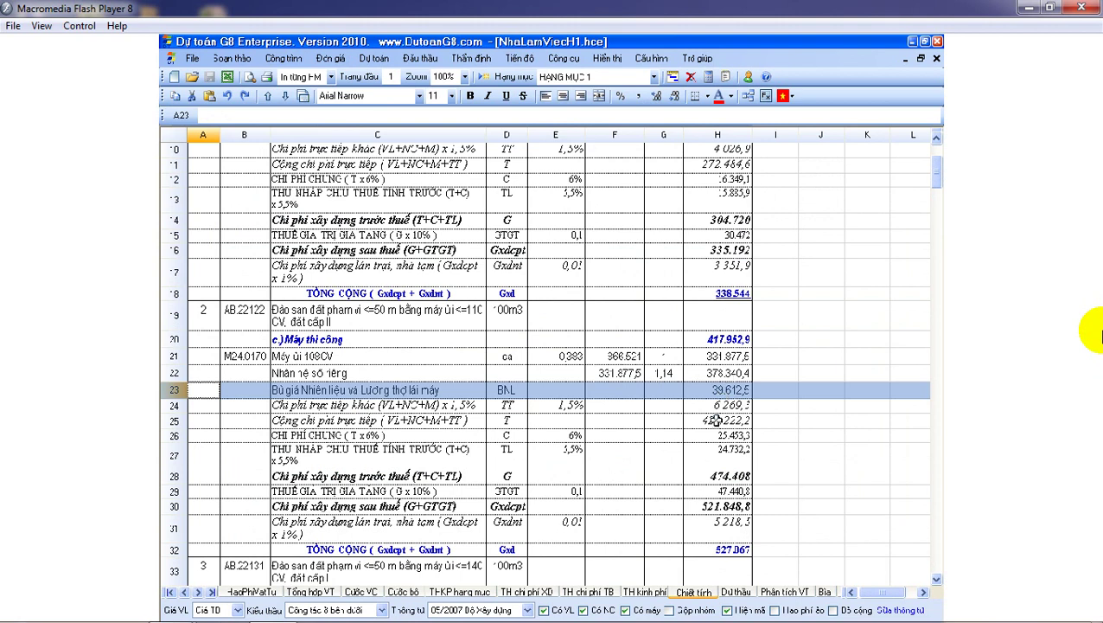
scroll(721, 468, "down", 1)
scroll(722, 468, "up", 4)
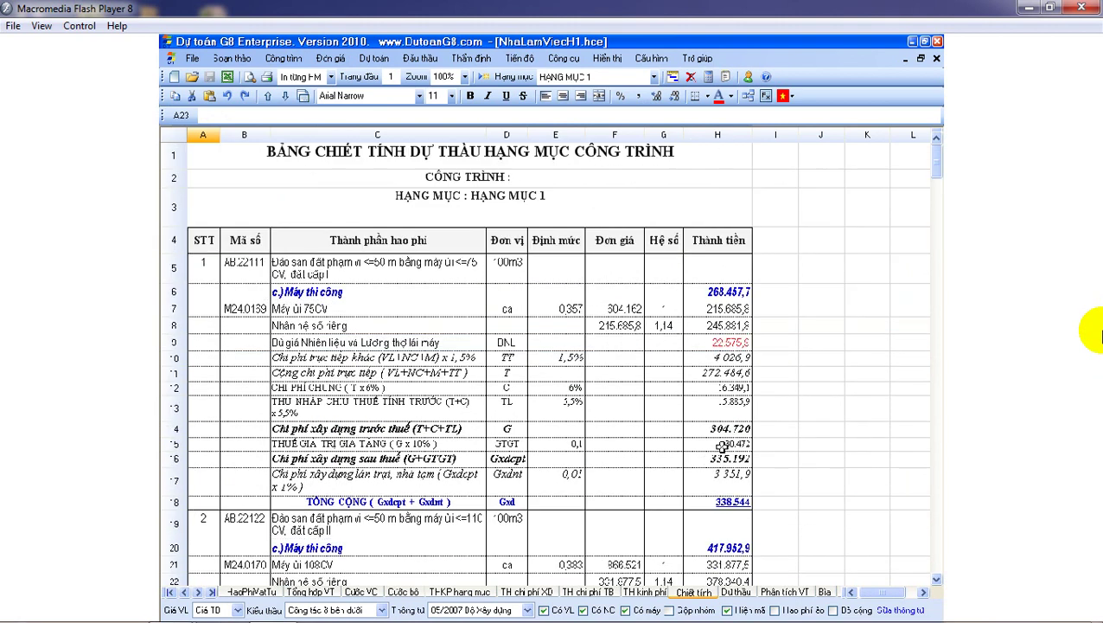
left_click(725, 342)
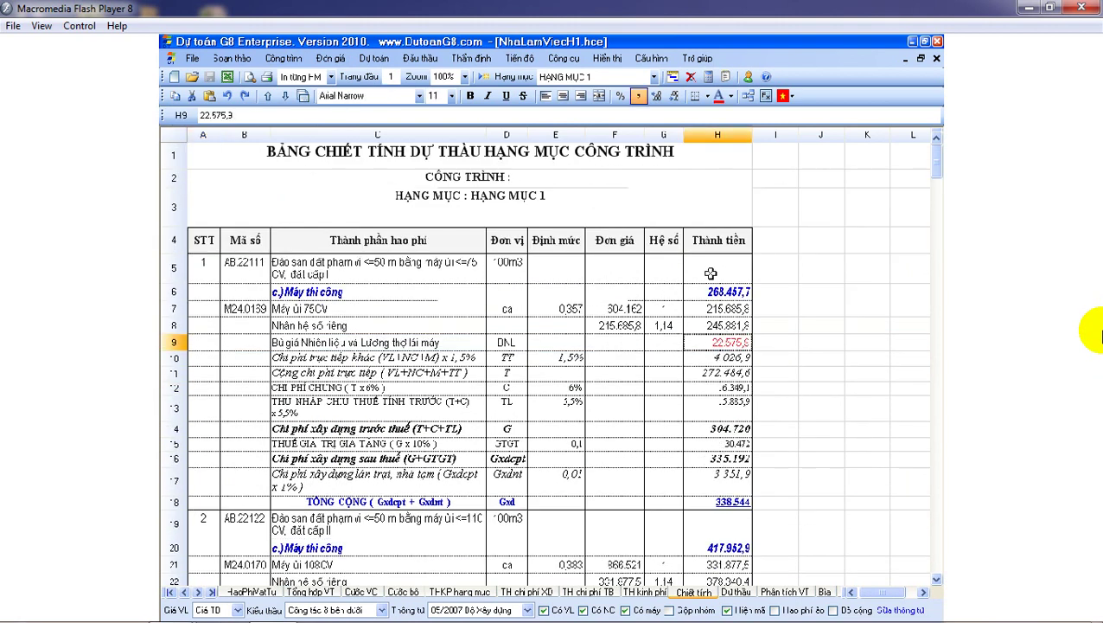
View the Có bù giá Nhiên liệu và Lương thợ lái máy setting and highlight the first item's compensation row on Chiết tính.
left_click(652, 58)
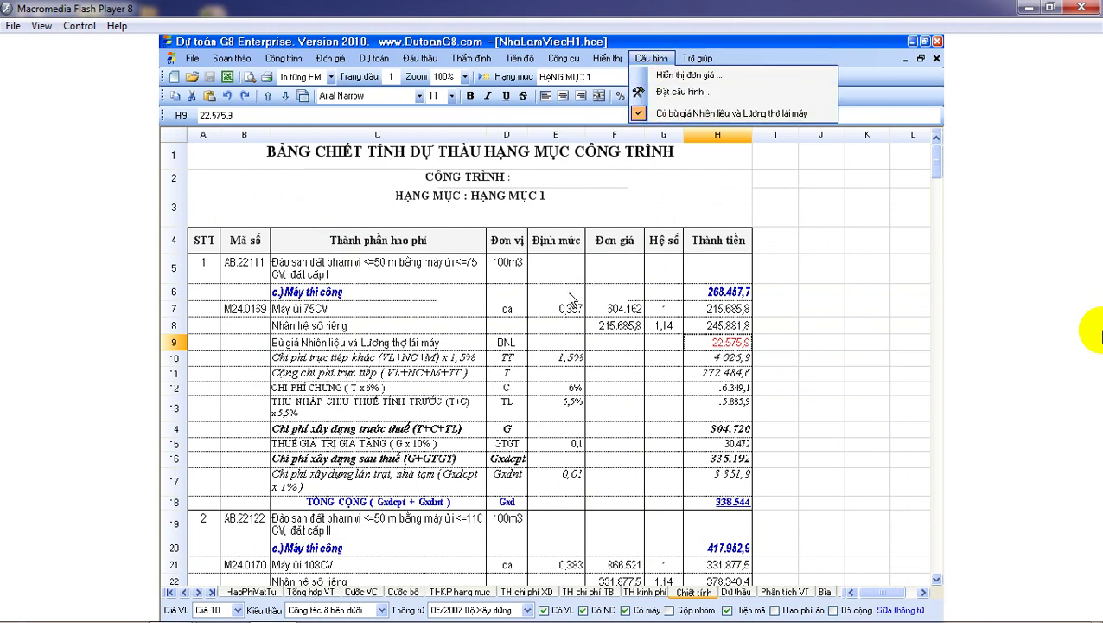
left_click(554, 360)
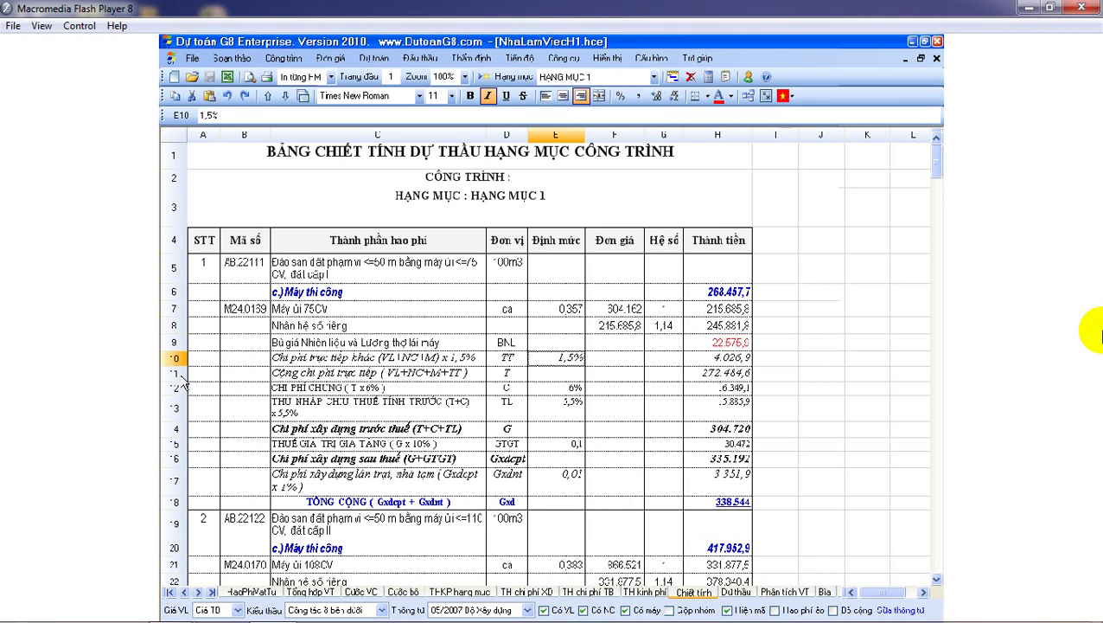
left_click(173, 344)
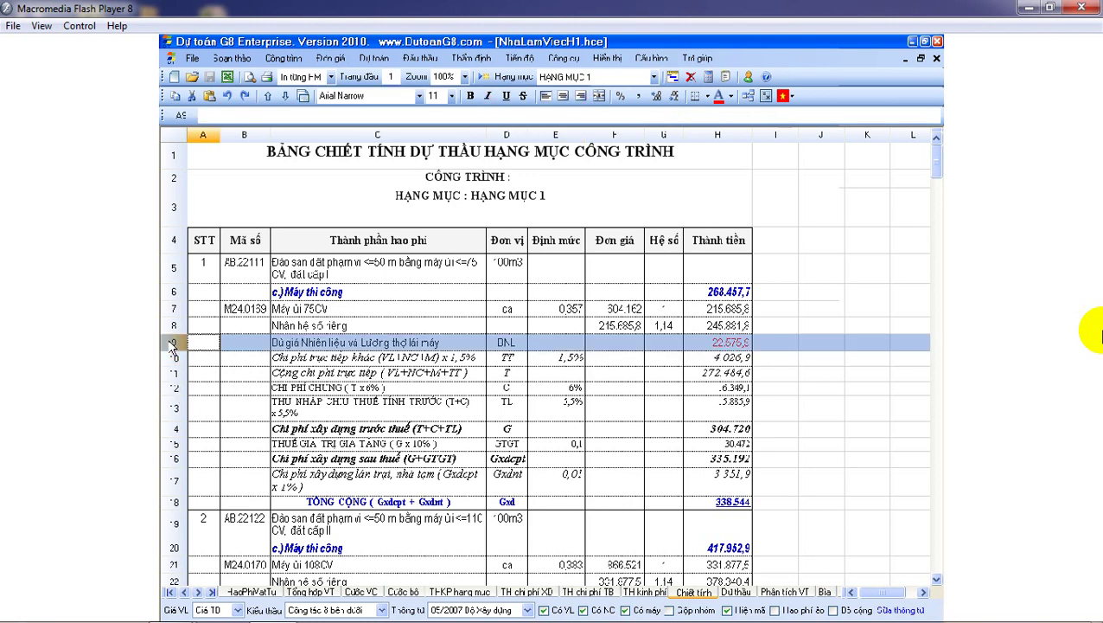
Inspect the Có bù giá Nhiên liệu và Lương thợ lái máy setting against the compensation rows on the THKP hạng mục and Chiết tính sheets.
left_click(459, 592)
left_click(176, 366)
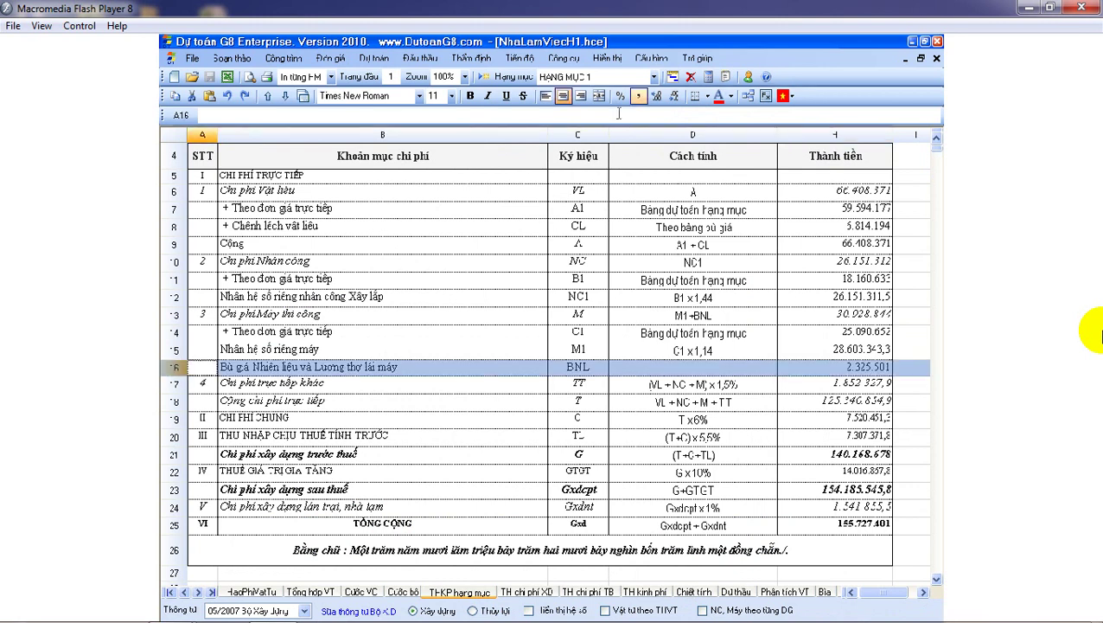
left_click(652, 58)
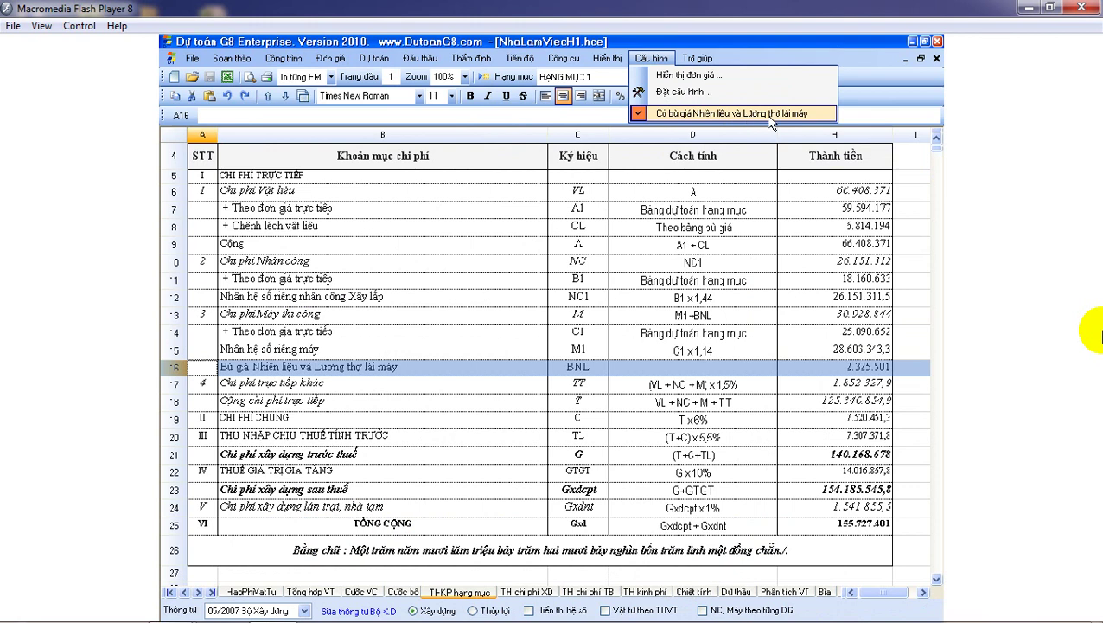
left_click(644, 114)
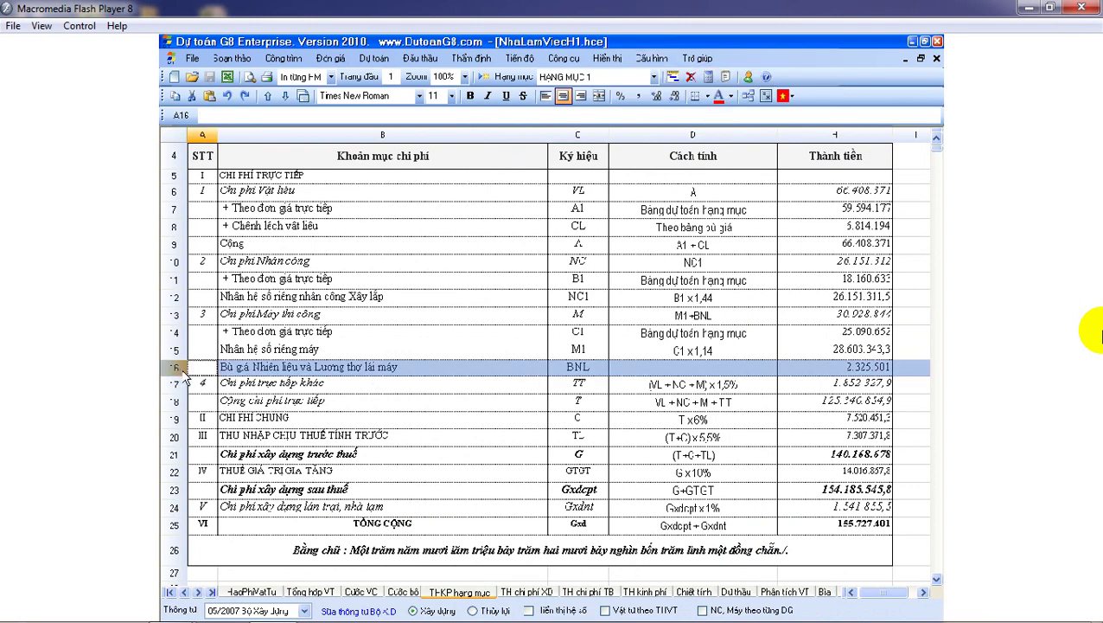
left_click(696, 592)
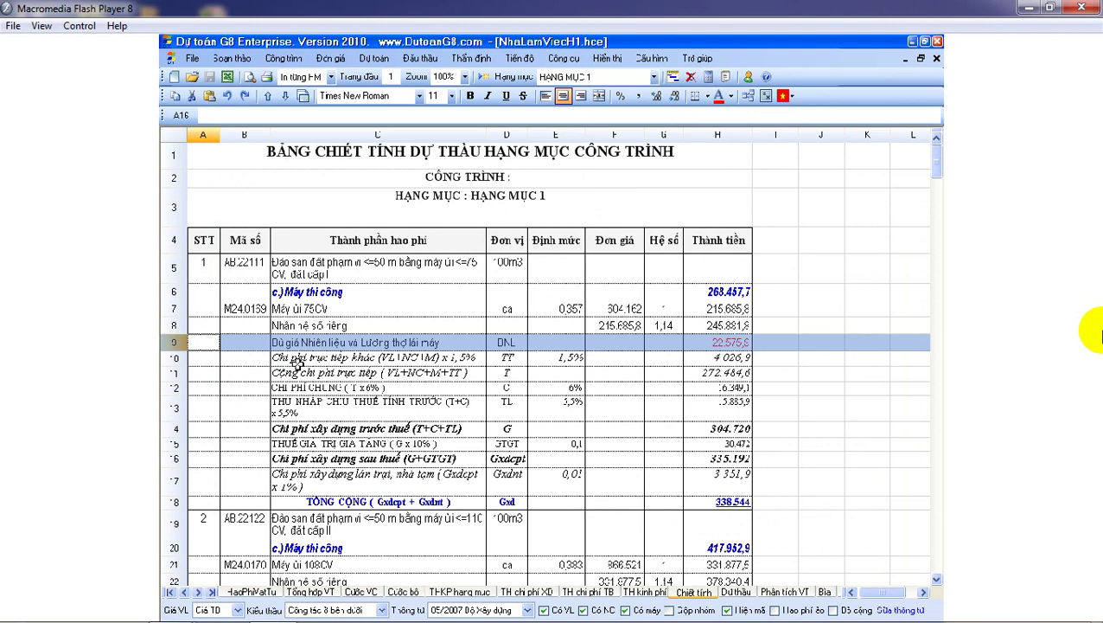
left_click(698, 347)
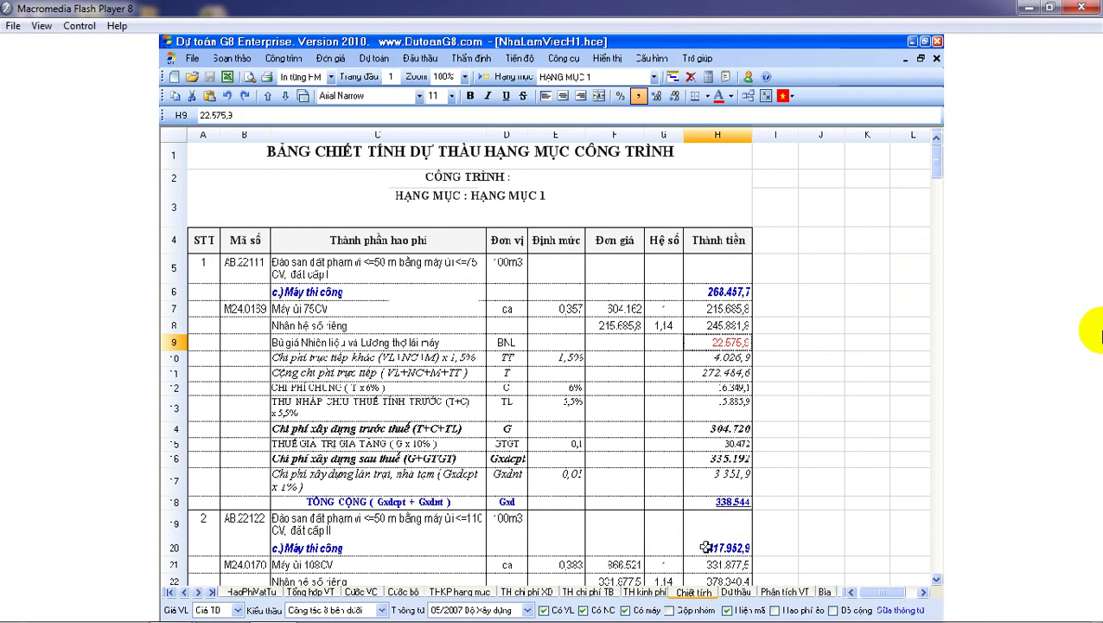
Return to the Công trình sheet and select the Móng 1 quantity explanation in cell E12.
left_click(184, 592)
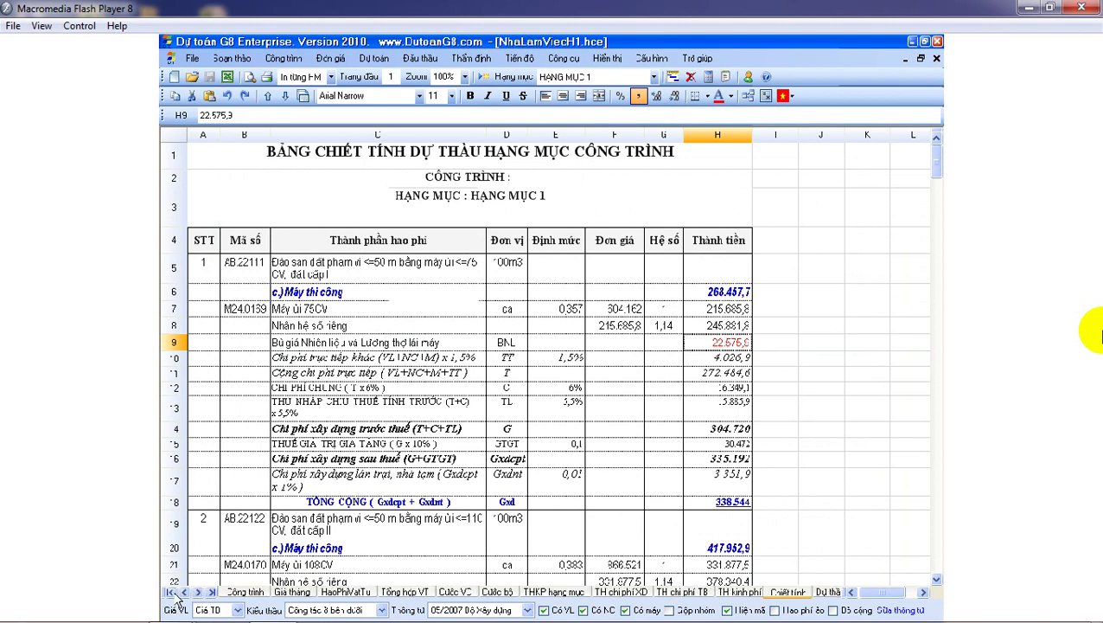
left_click(245, 592)
left_click(359, 421)
left_click(359, 407)
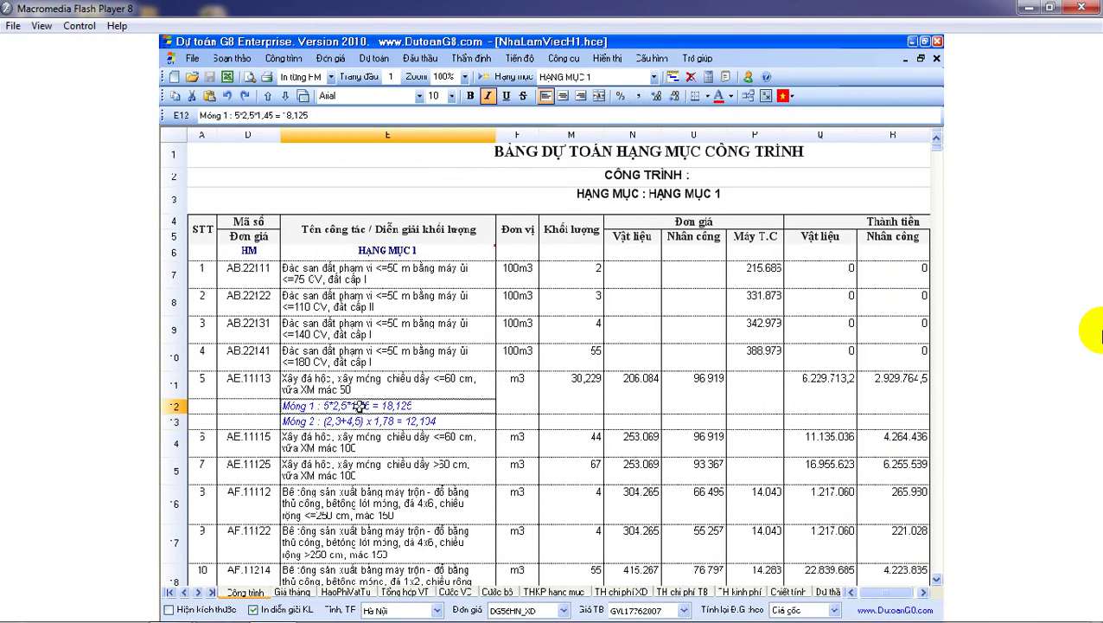